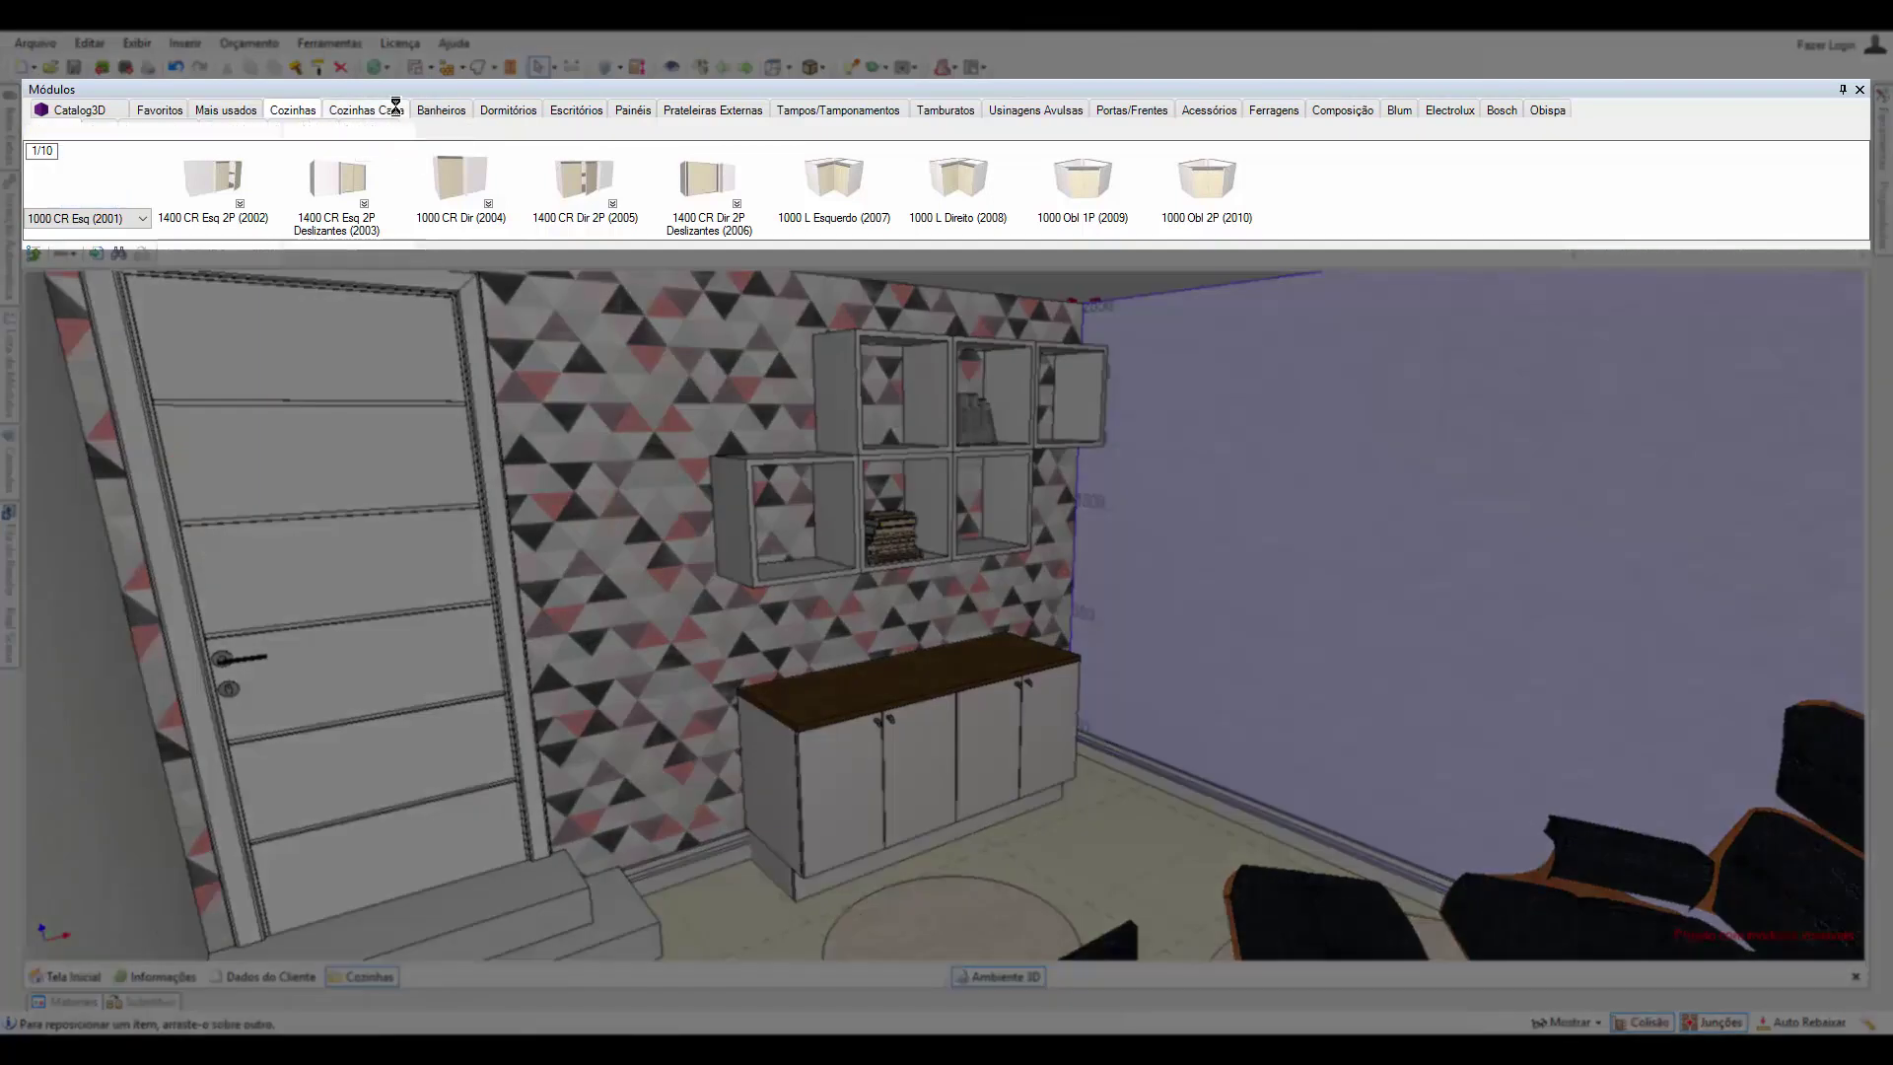
Browse the module library categories Cozinhas Cava, Banheiros, Dormitórios and Escritórios.
{"action": "left_click", "coordinate": [397, 111]}
{"action": "left_click", "coordinate": [459, 109]}
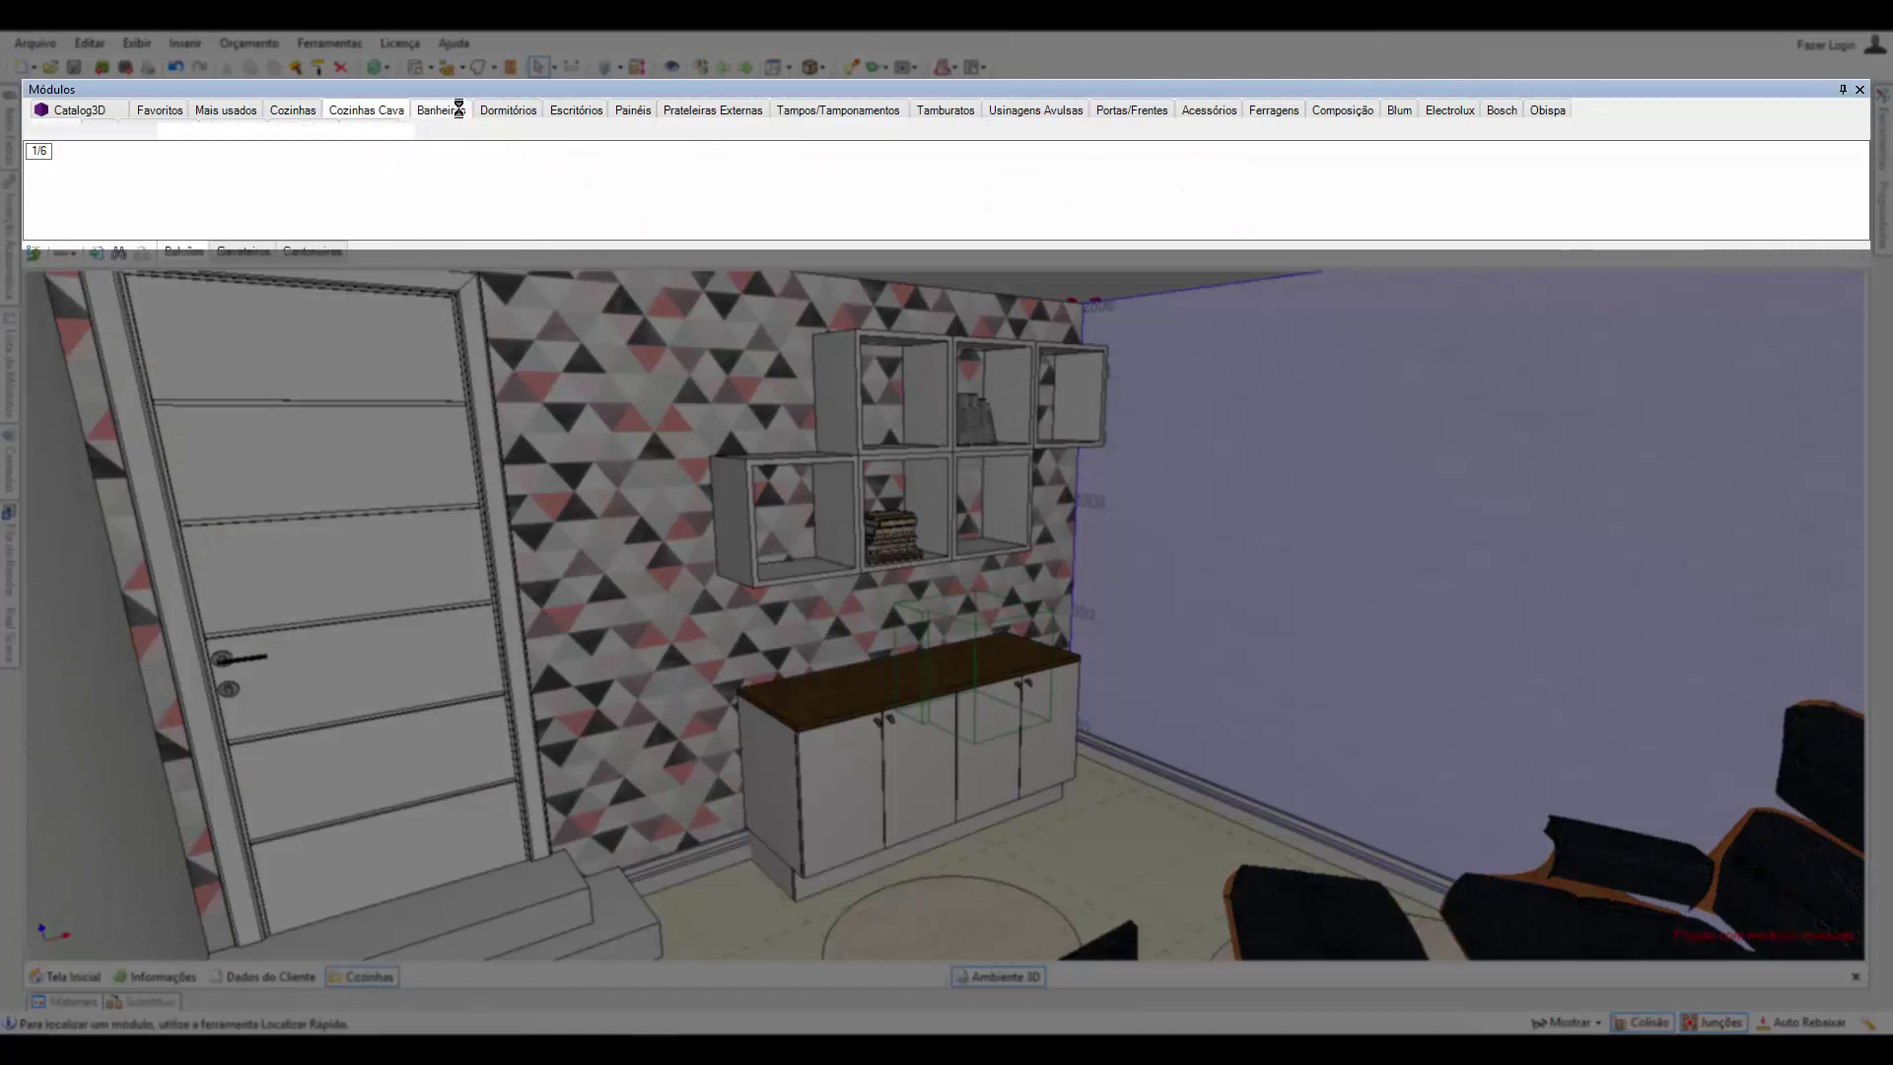
{"action": "left_click", "coordinate": [532, 112]}
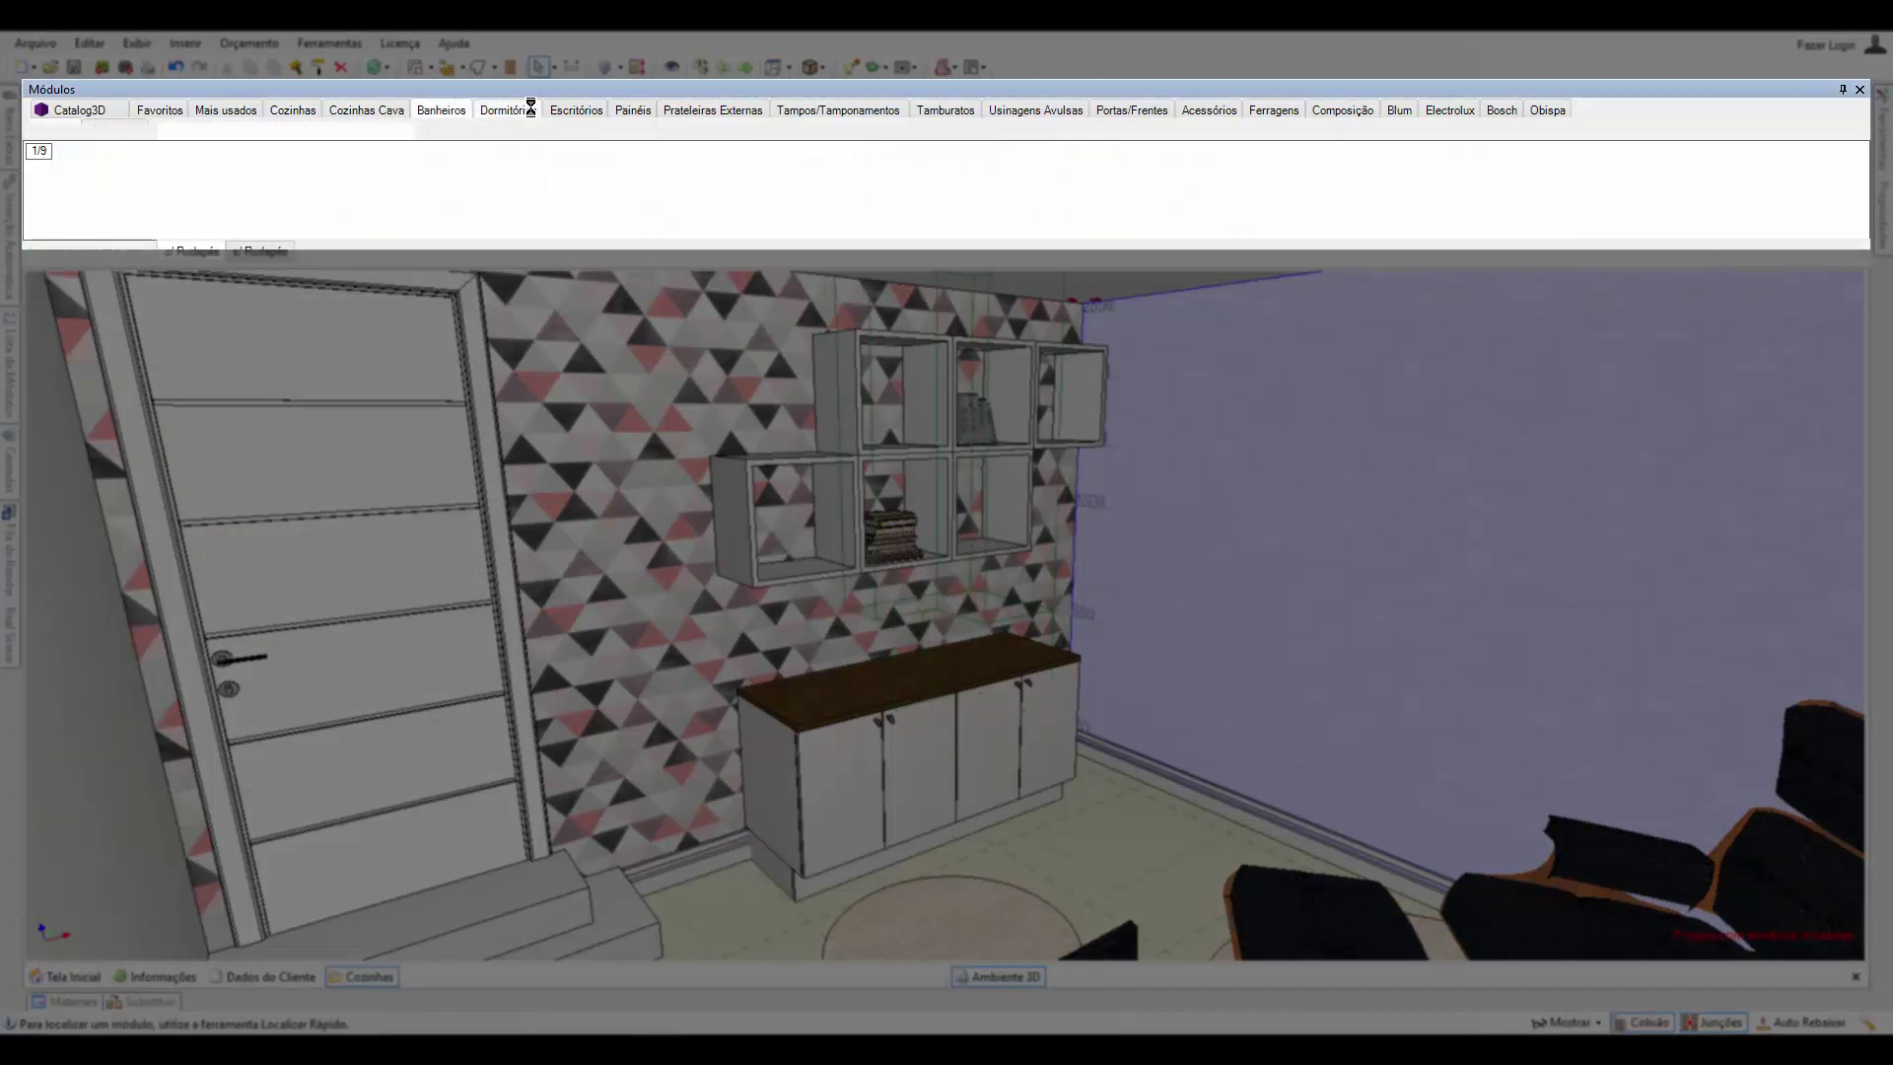
{"action": "left_click", "coordinate": [596, 111]}
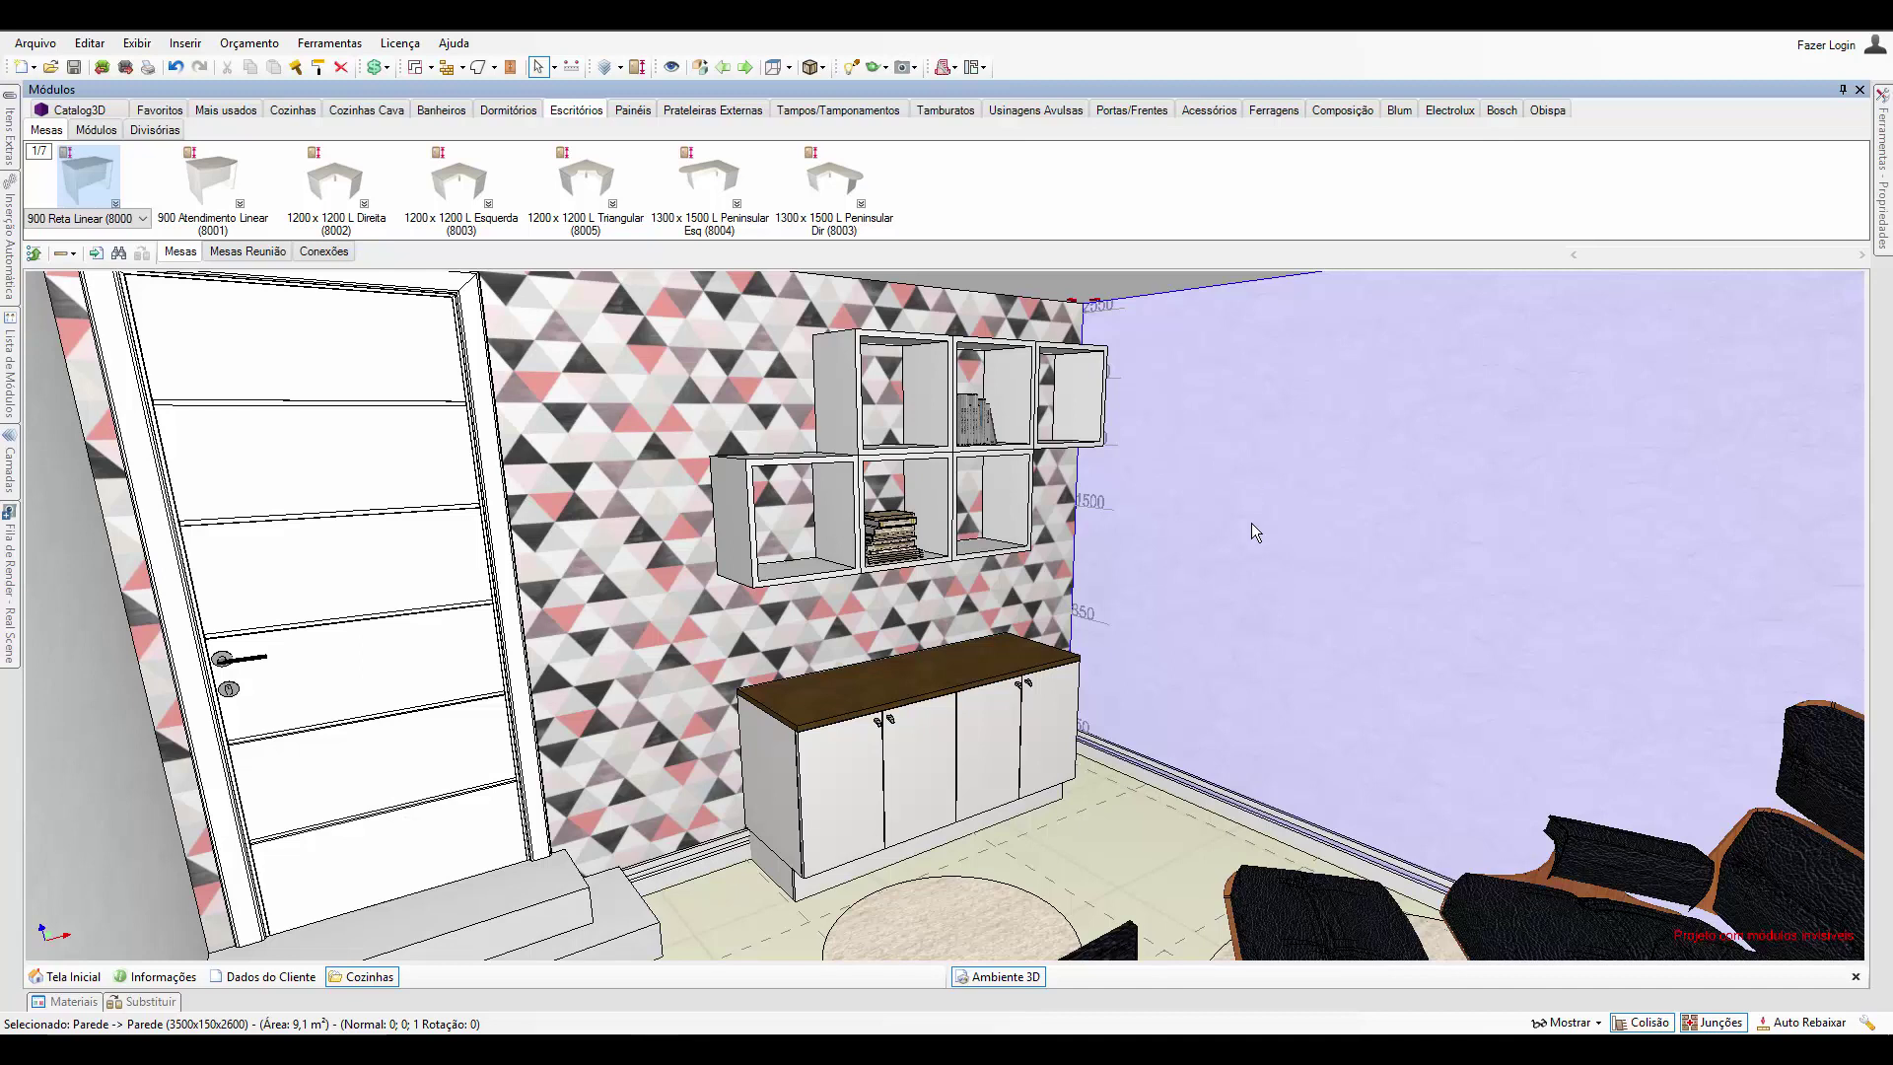
Start building a cabinet on the selected wall using the Escritórios structure Balcões Inferiores s/ Rodapés.
{"action": "right_click", "coordinate": [1262, 624]}
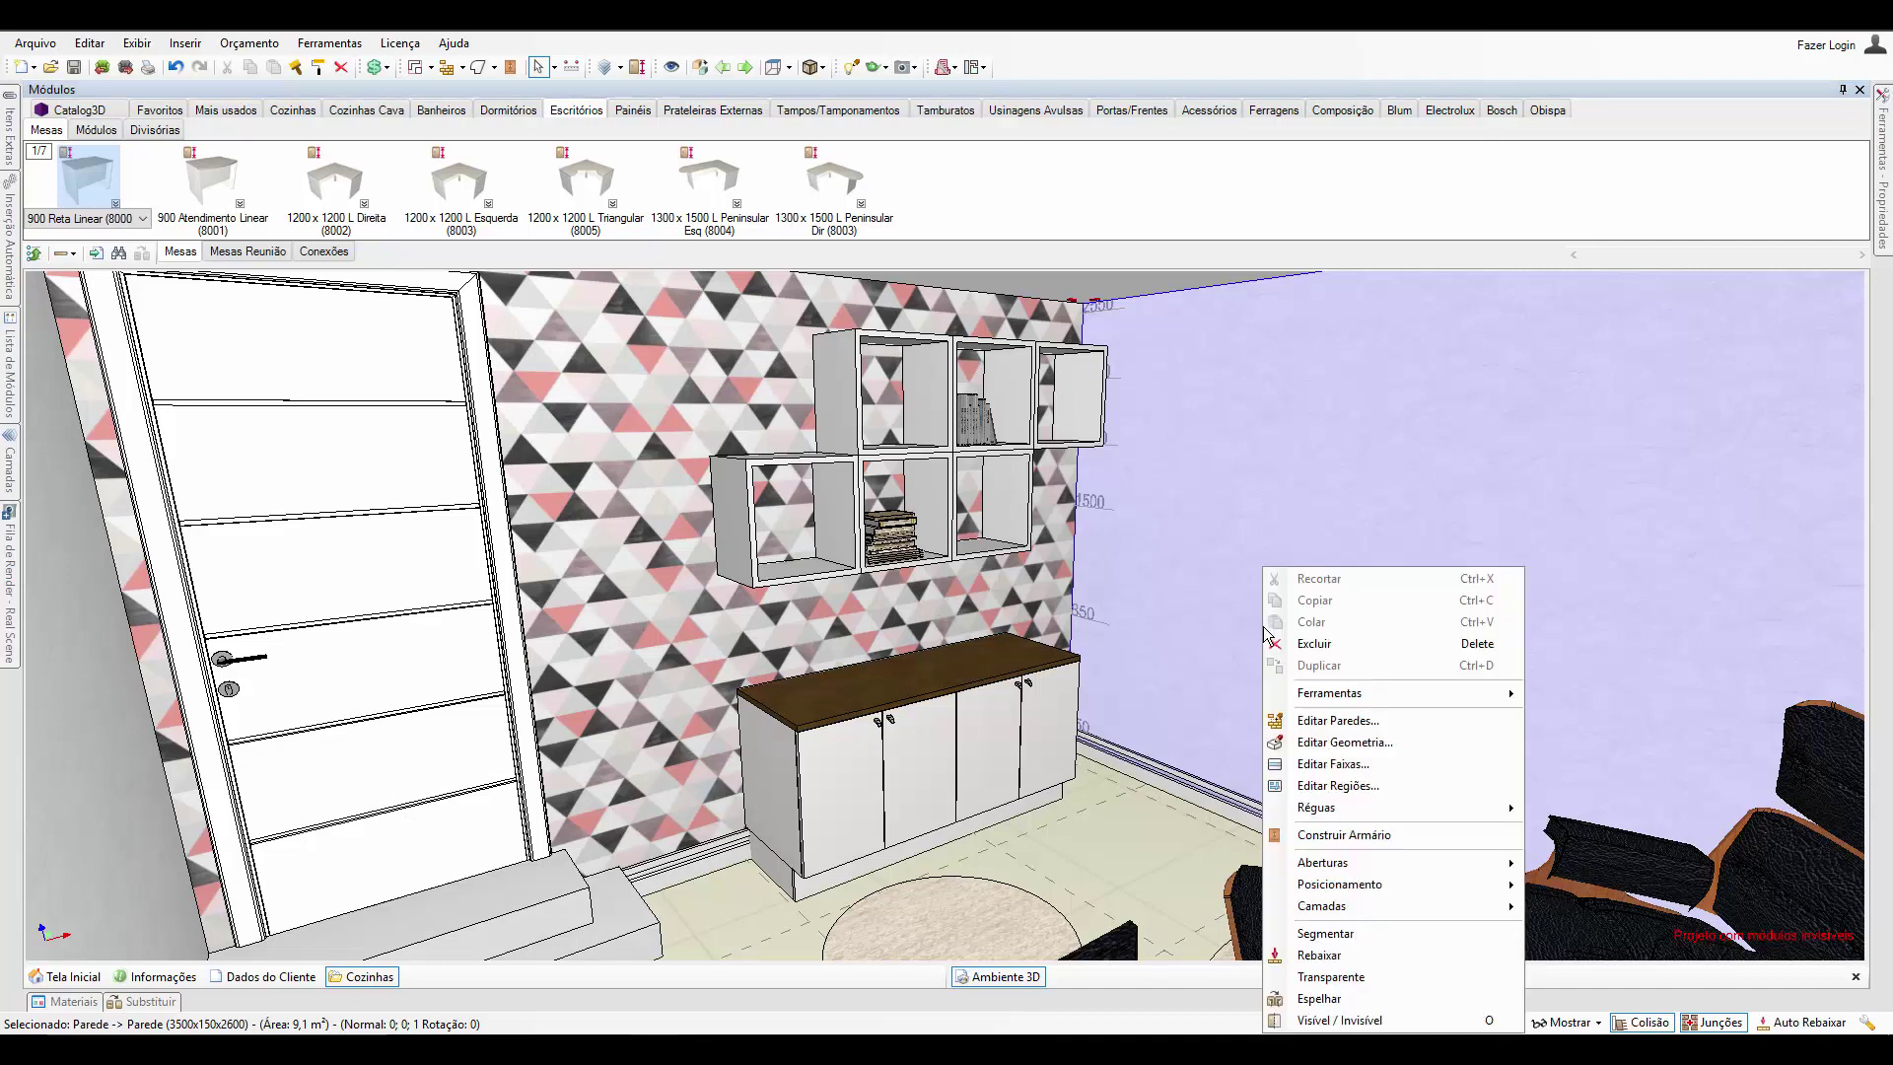
{"action": "left_click", "coordinate": [1462, 834]}
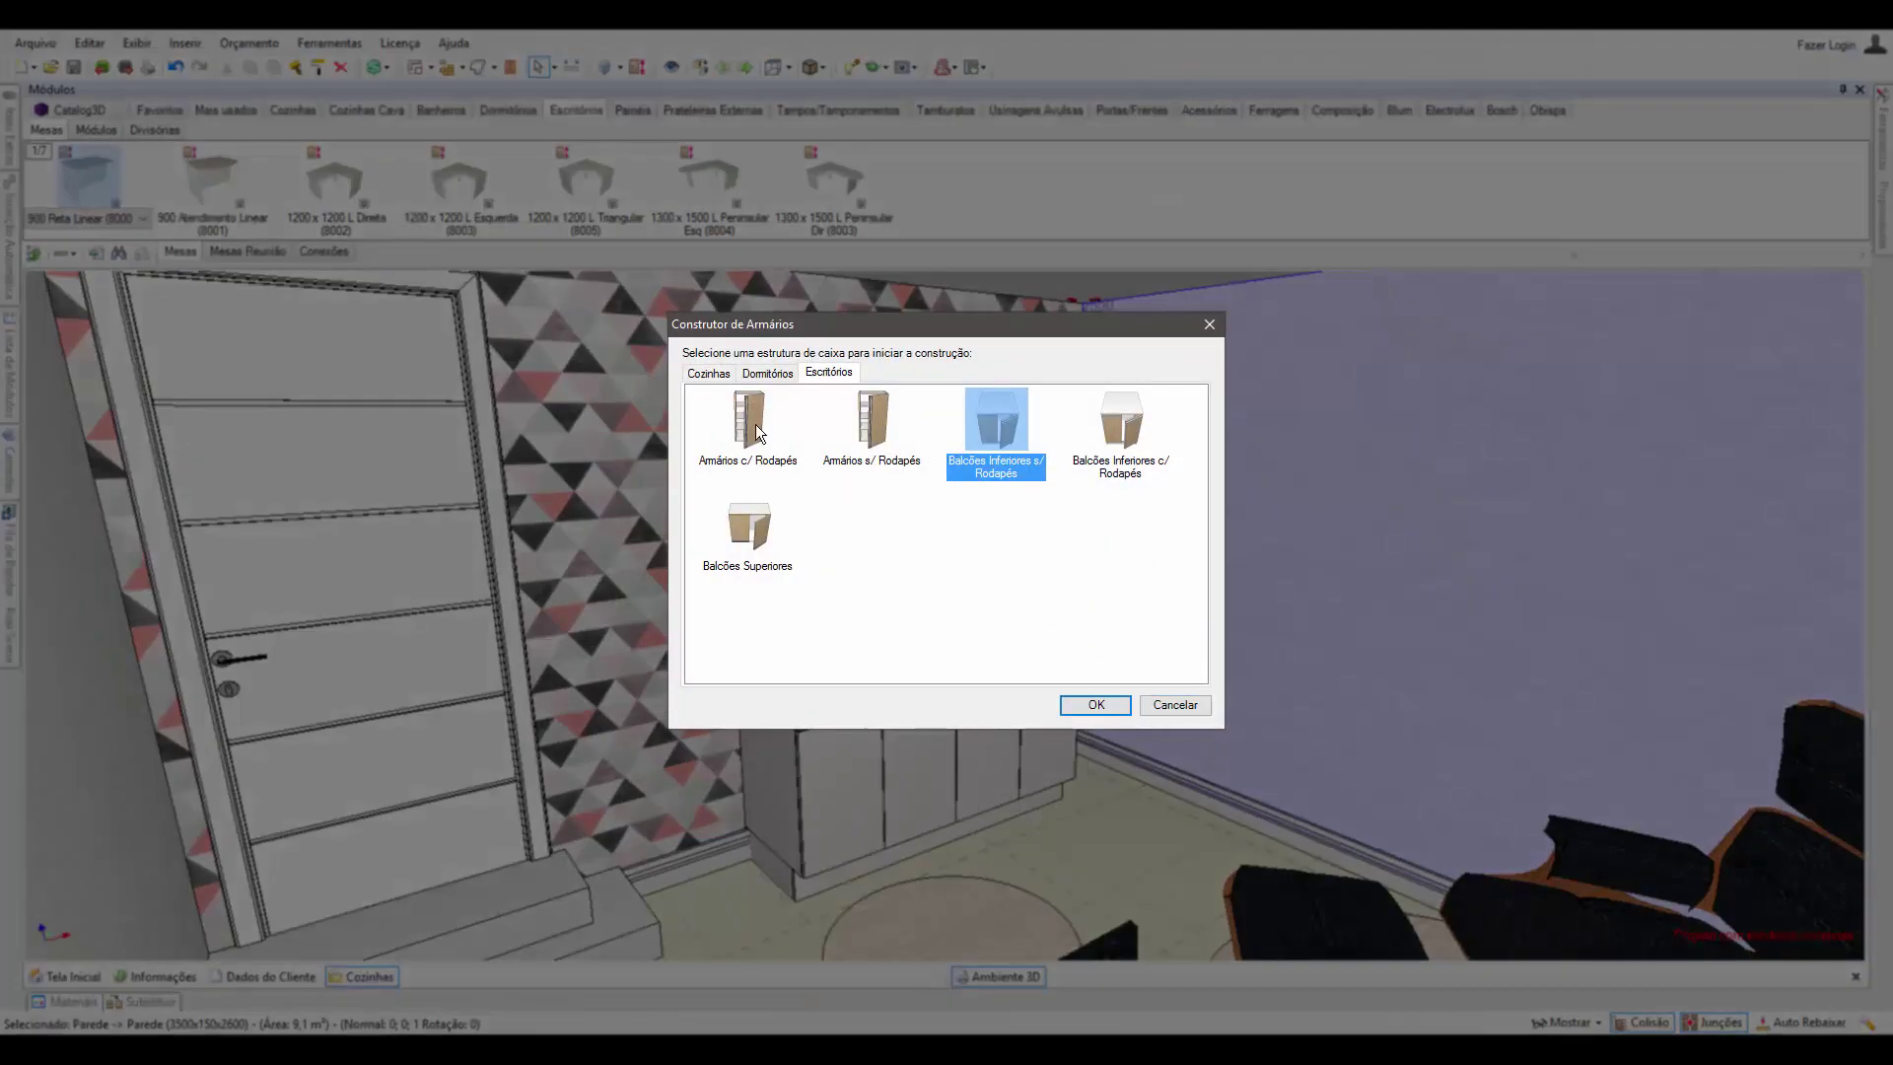
{"action": "left_click", "coordinate": [717, 377]}
{"action": "left_click", "coordinate": [767, 374]}
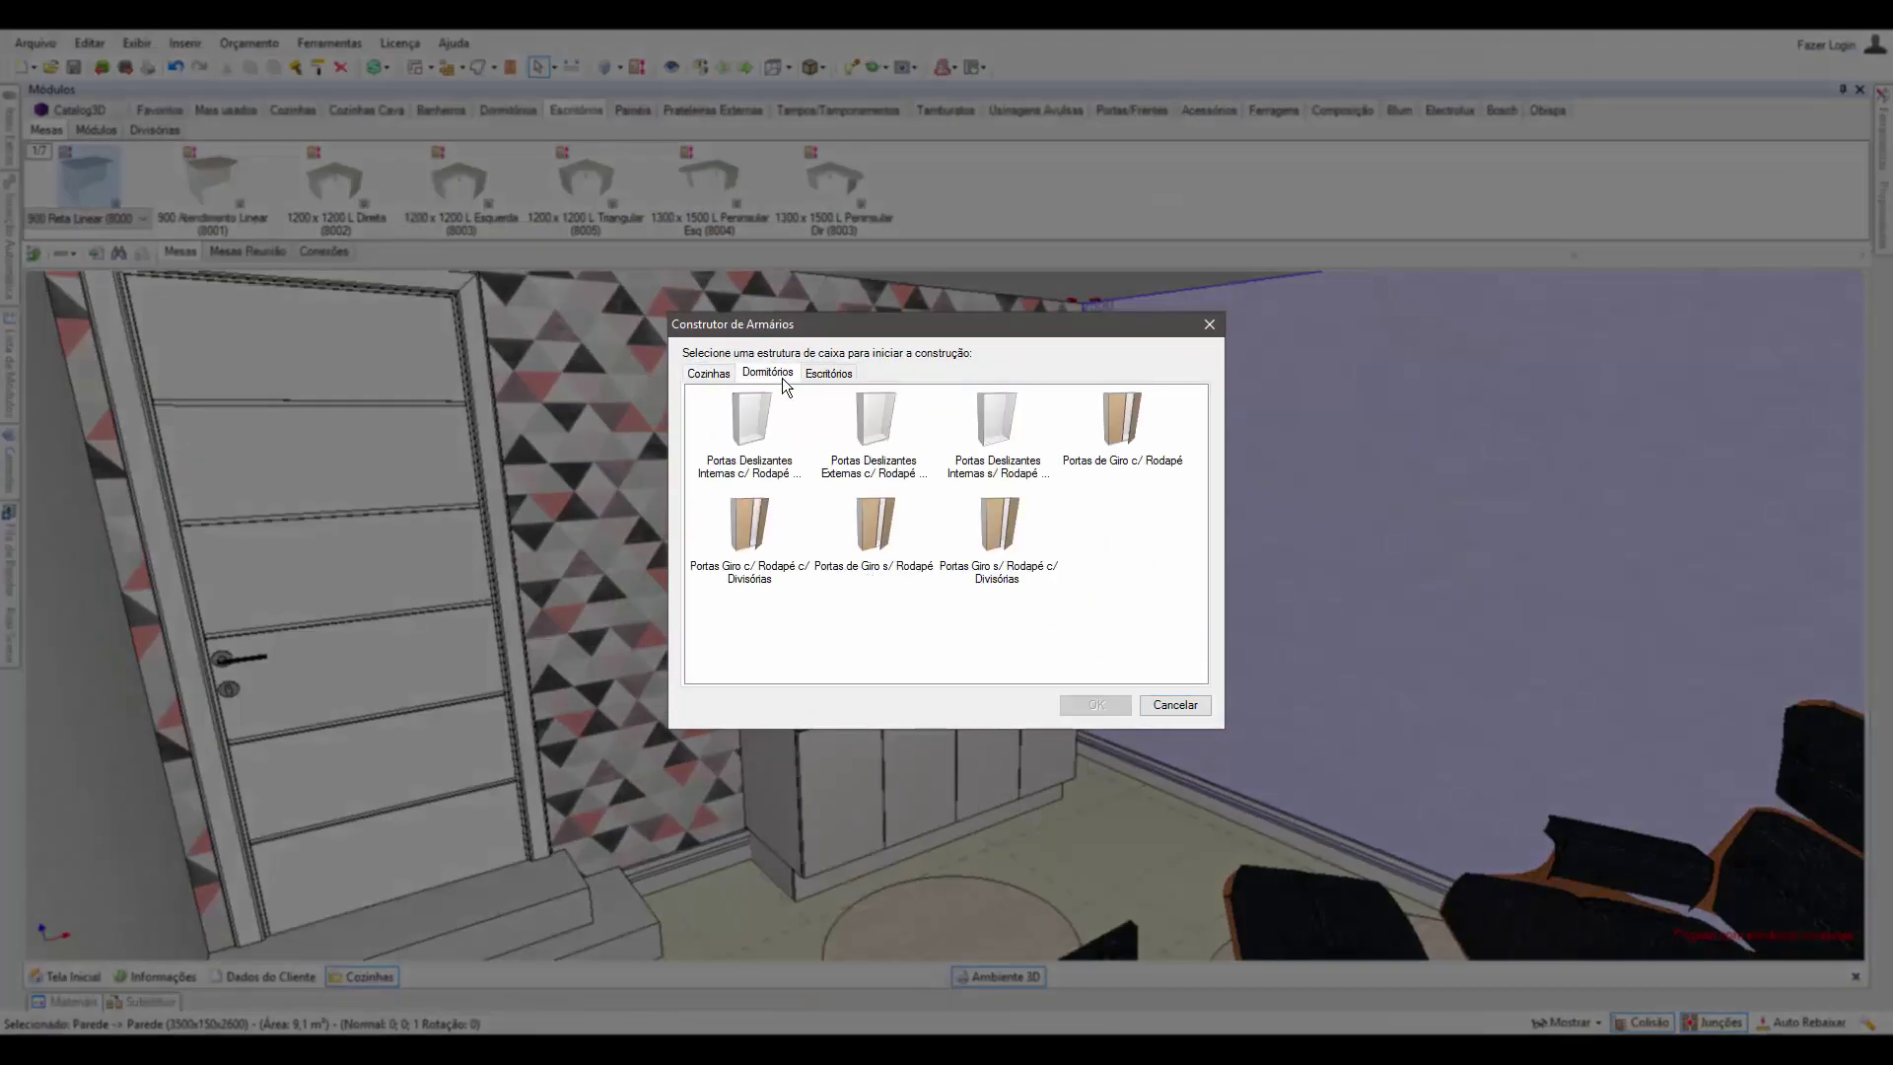
{"action": "left_click", "coordinate": [826, 373]}
{"action": "left_click", "coordinate": [1031, 463]}
{"action": "left_click", "coordinate": [1114, 704]}
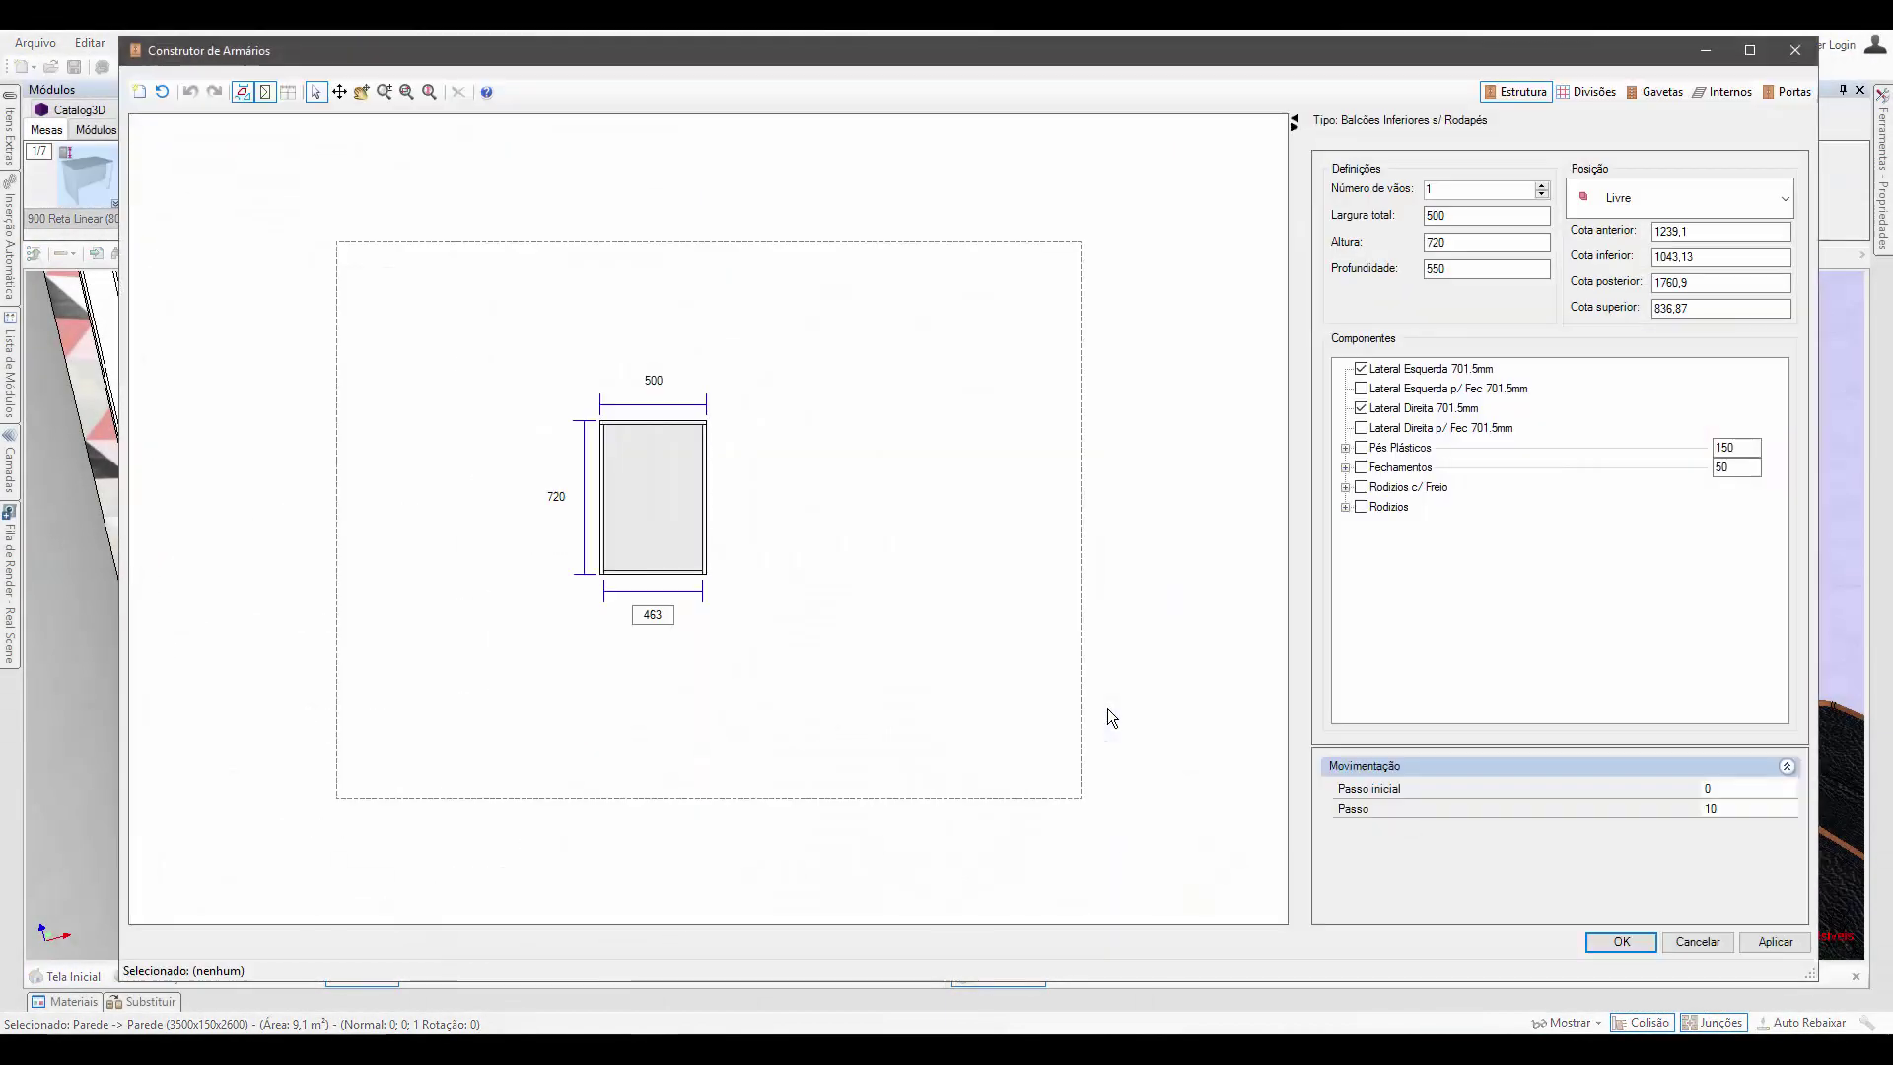
Move the cabinet box down to the base of the wall outline.
{"action": "left_click", "coordinate": [668, 534]}
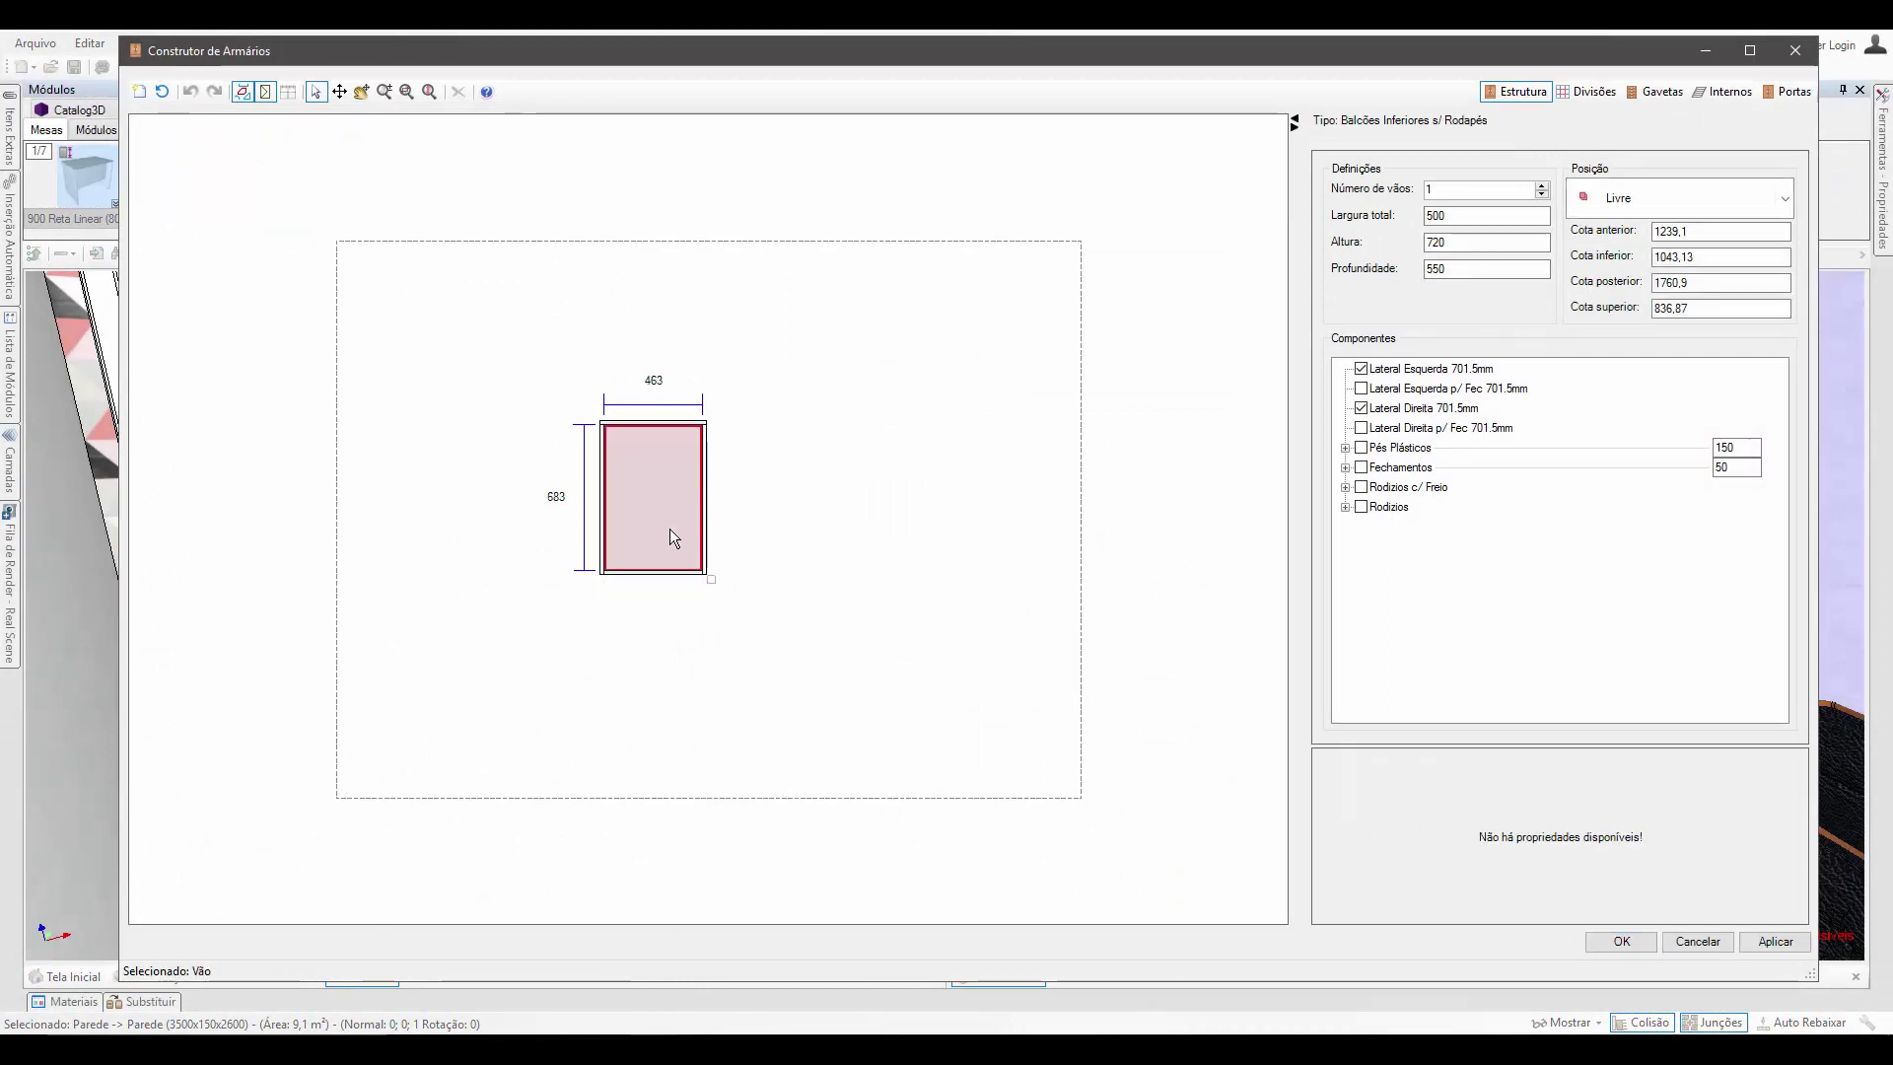
{"action": "left_click_drag", "start_coordinate": [687, 658], "coordinate": [679, 761]}
{"action": "left_click", "coordinate": [1162, 507]}
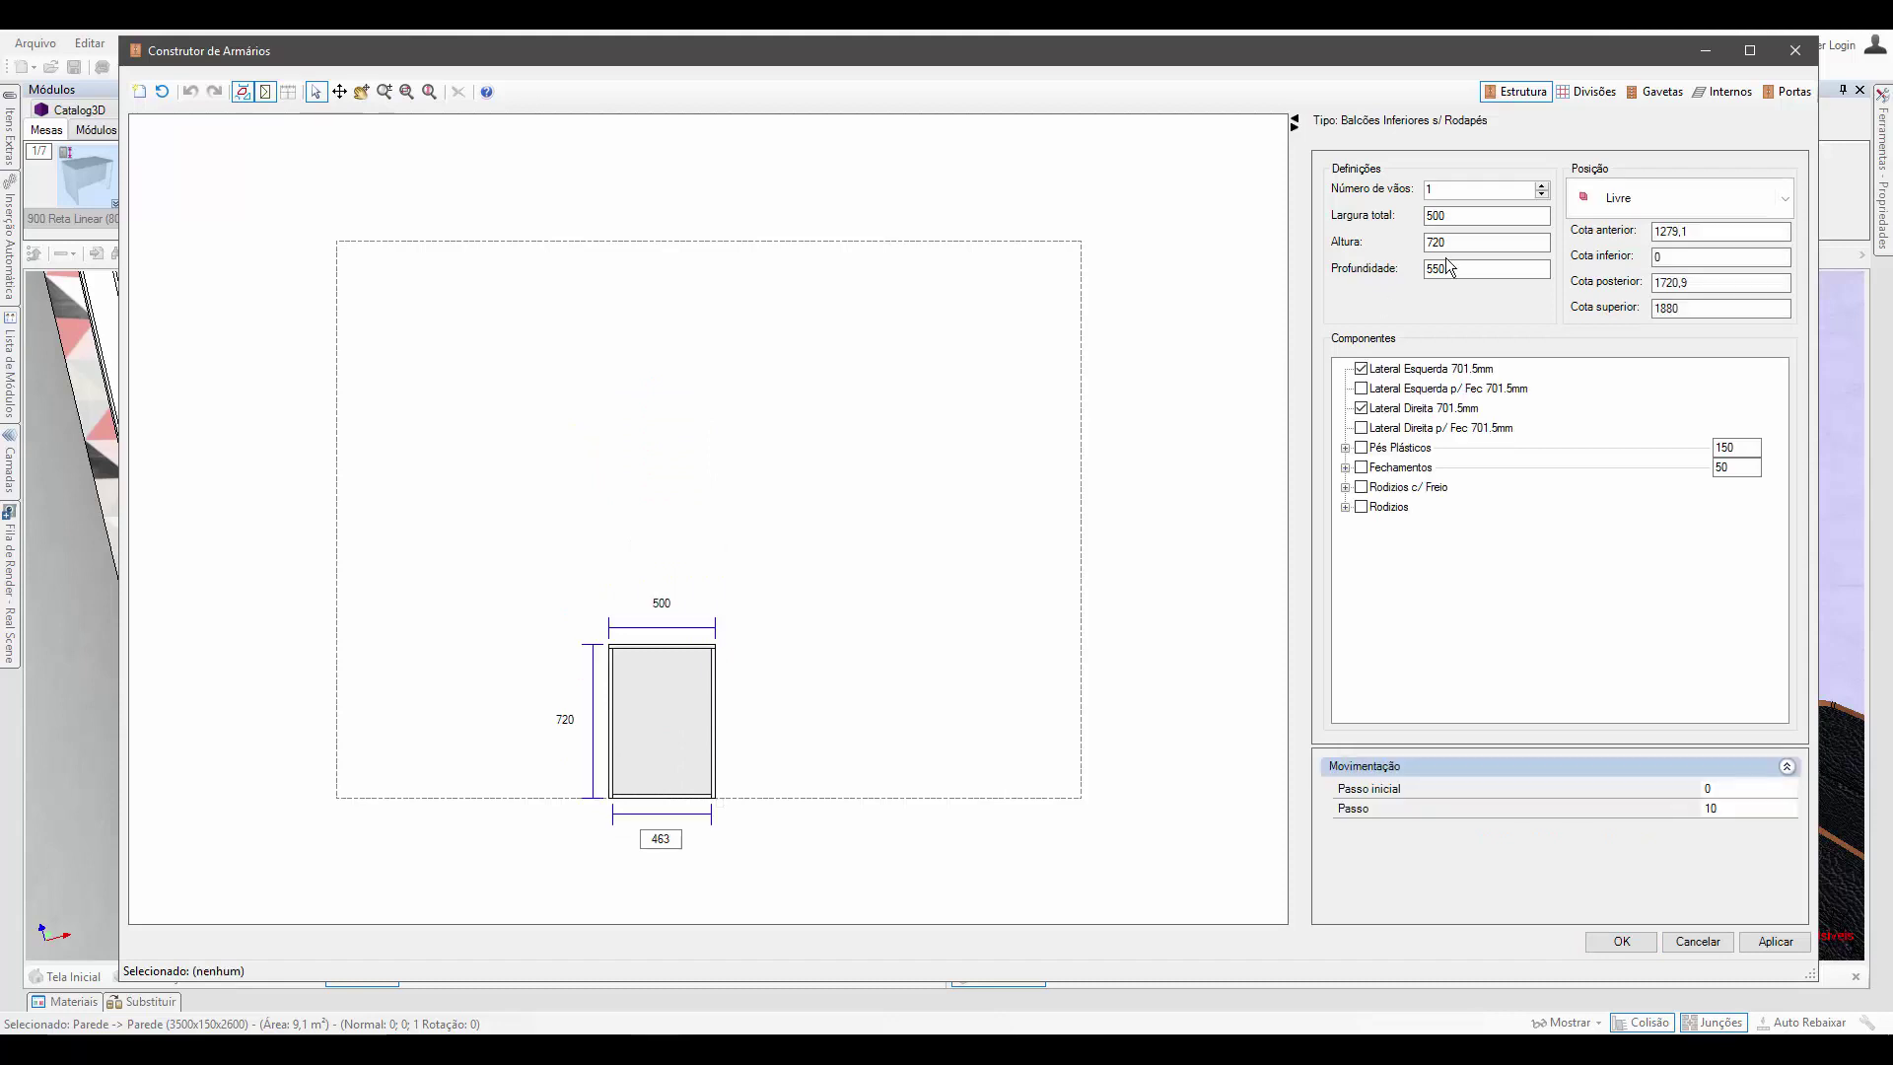
Set the cabinet's total width to 800 and enter 750 as its height.
{"action": "left_click_drag", "start_coordinate": [1416, 217], "coordinate": [1416, 217]}
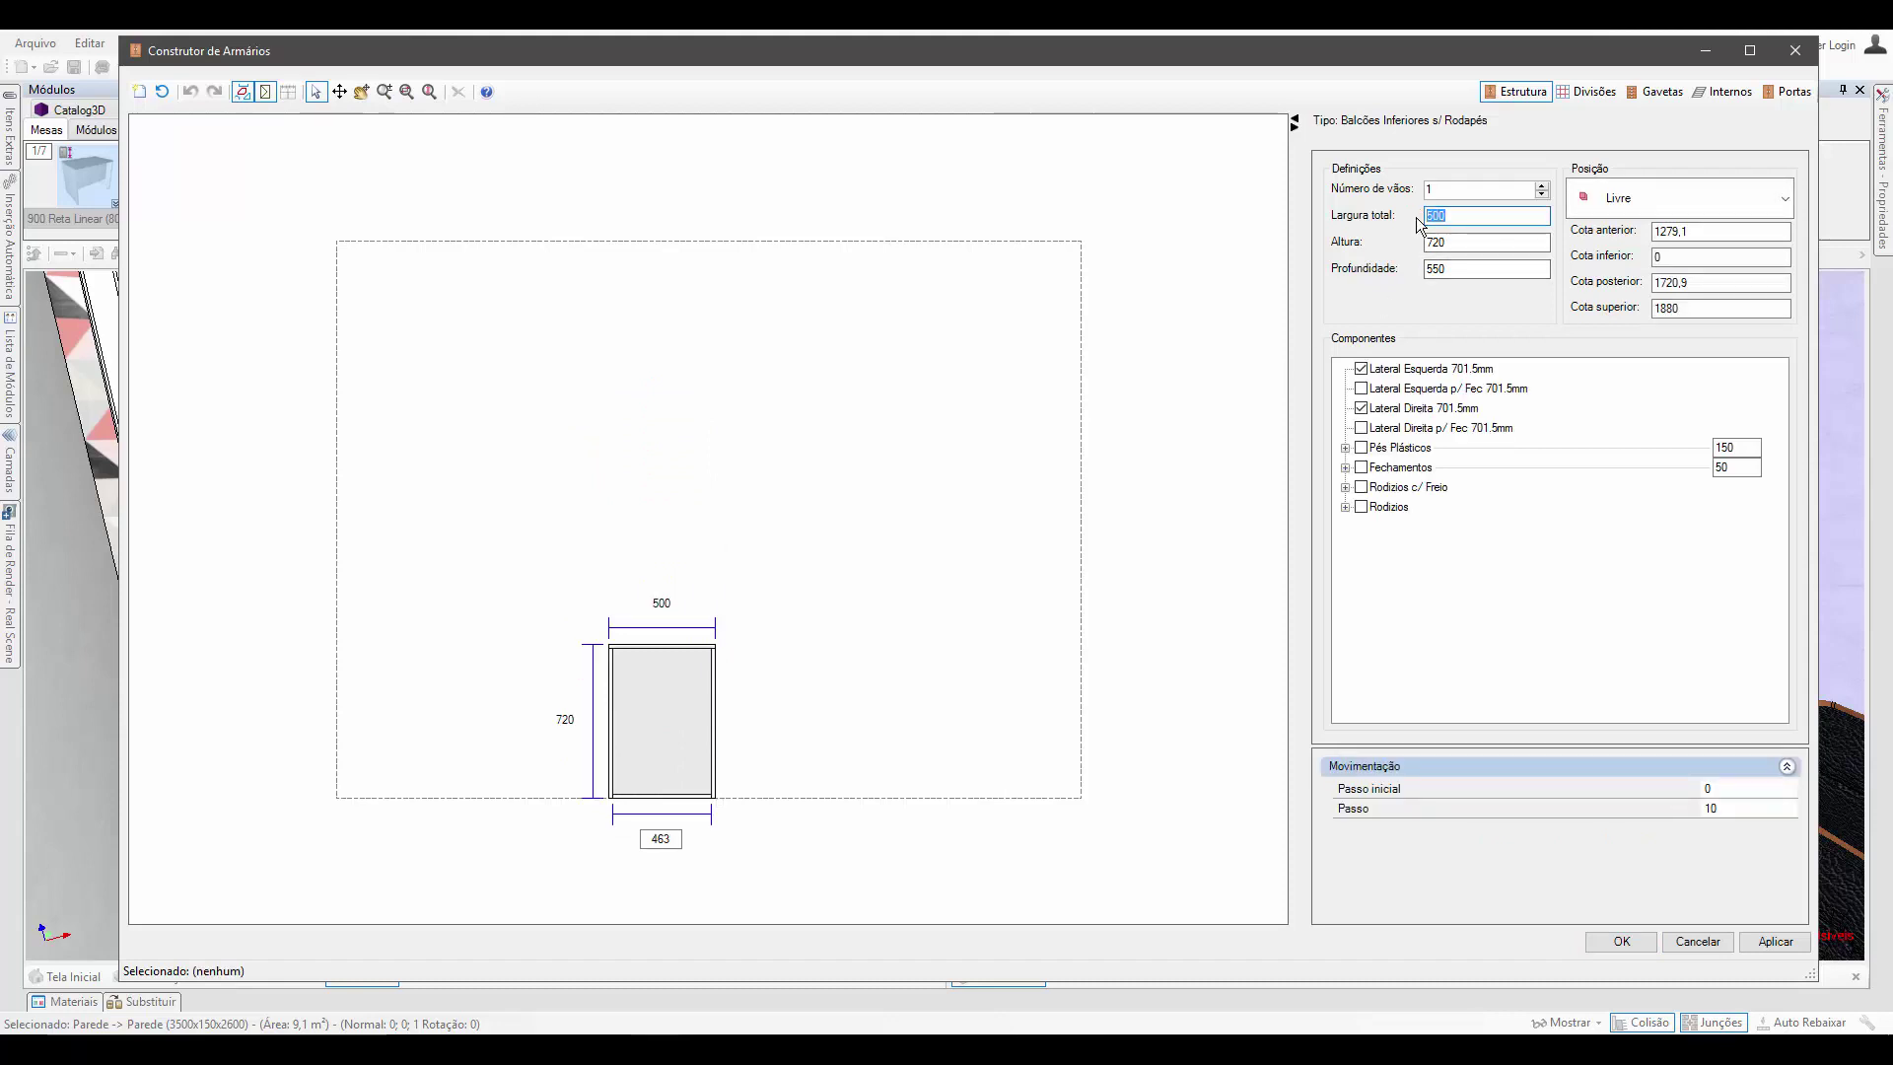
{"action": "type", "text": "800"}
{"action": "key", "text": "Tab"}
{"action": "type", "text": "750"}
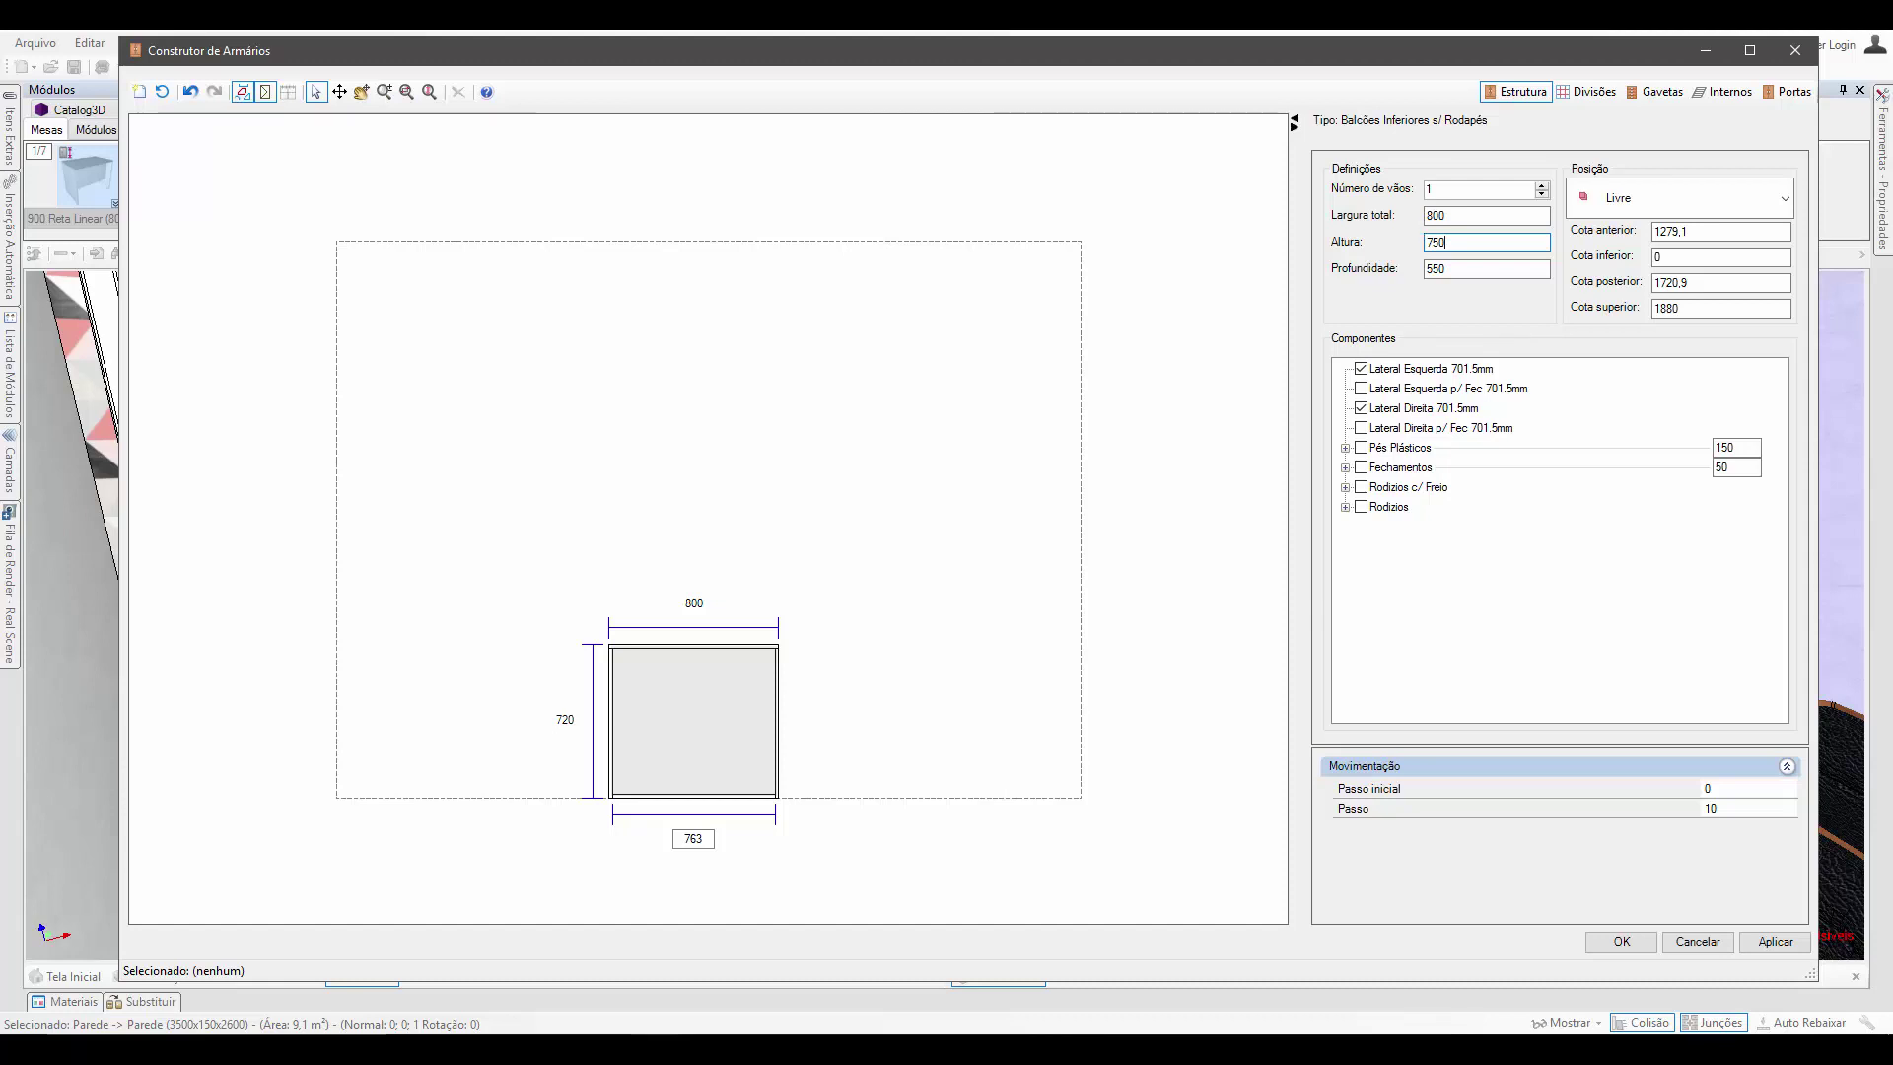
Insert a vertical Não Divide Fundo c/ Recuo Front divider in the middle of the cabinet opening.
{"action": "left_click", "coordinate": [1591, 92]}
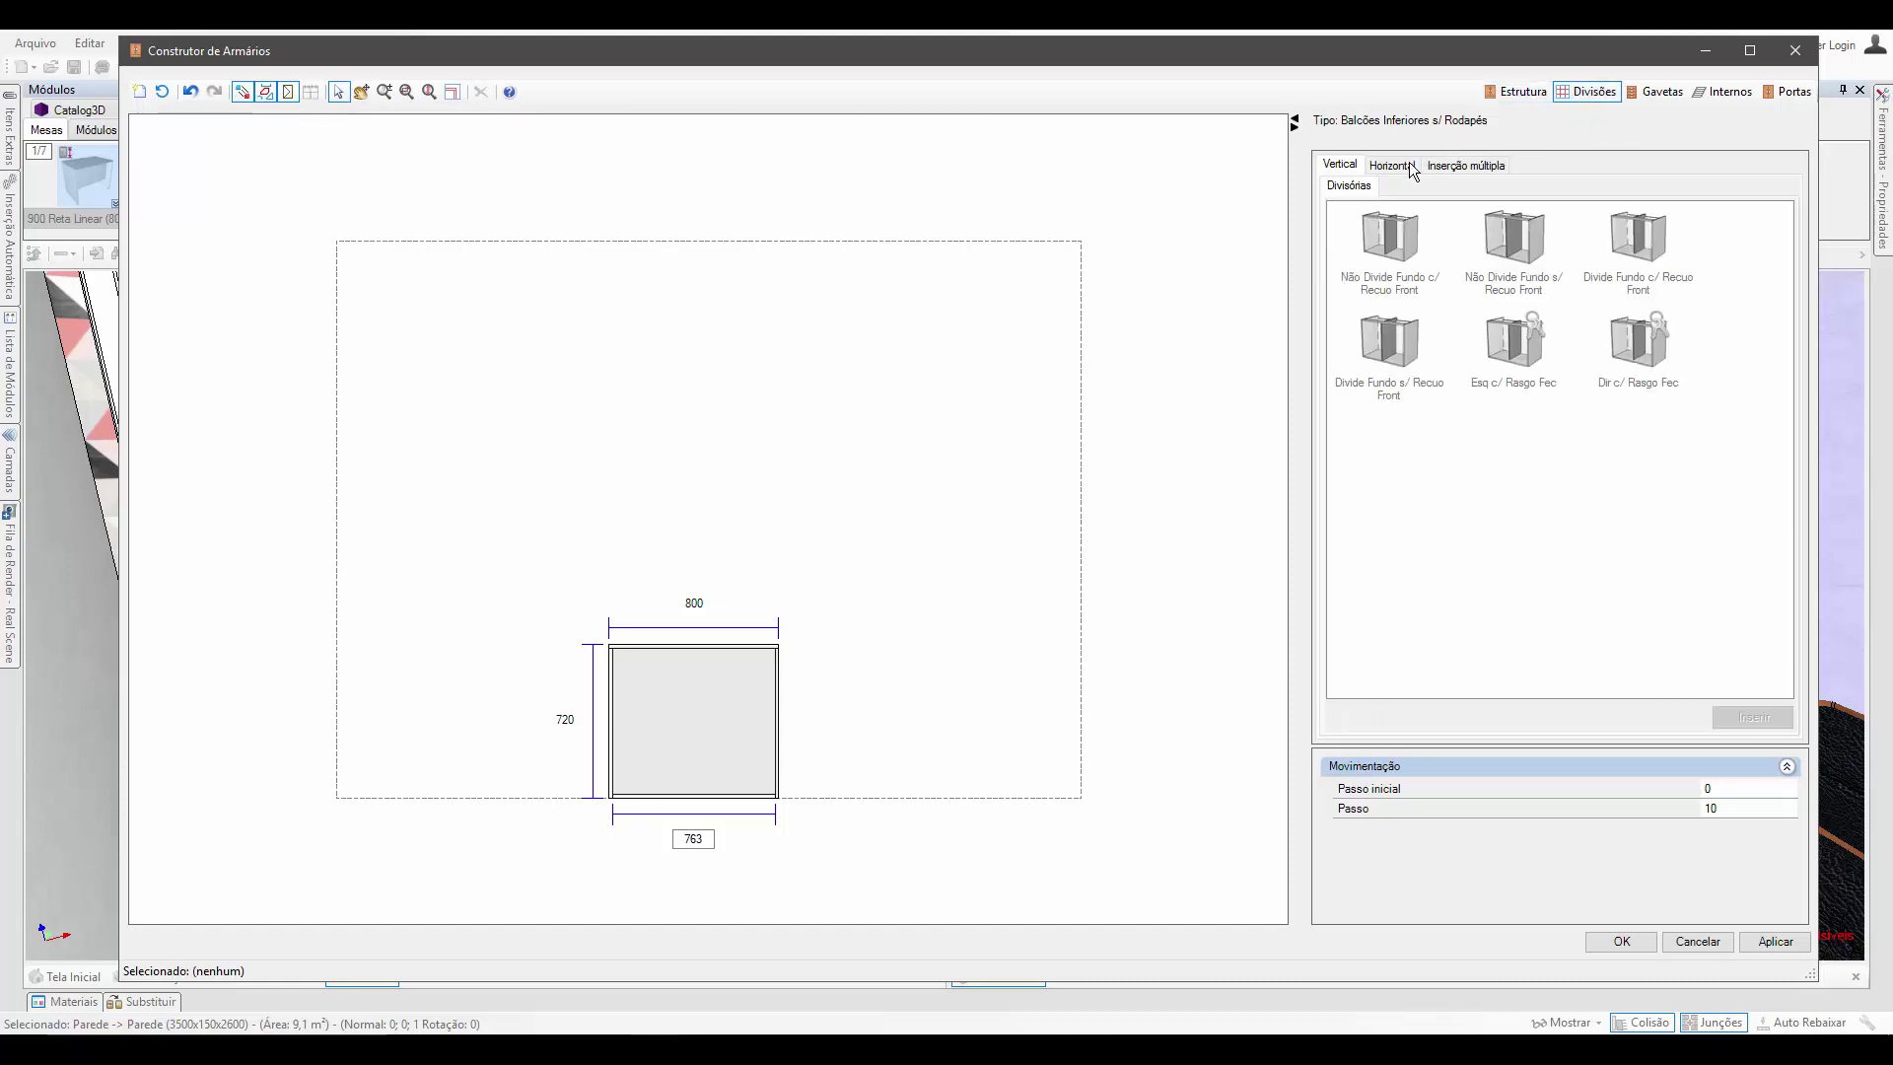
{"action": "left_click", "coordinate": [694, 721]}
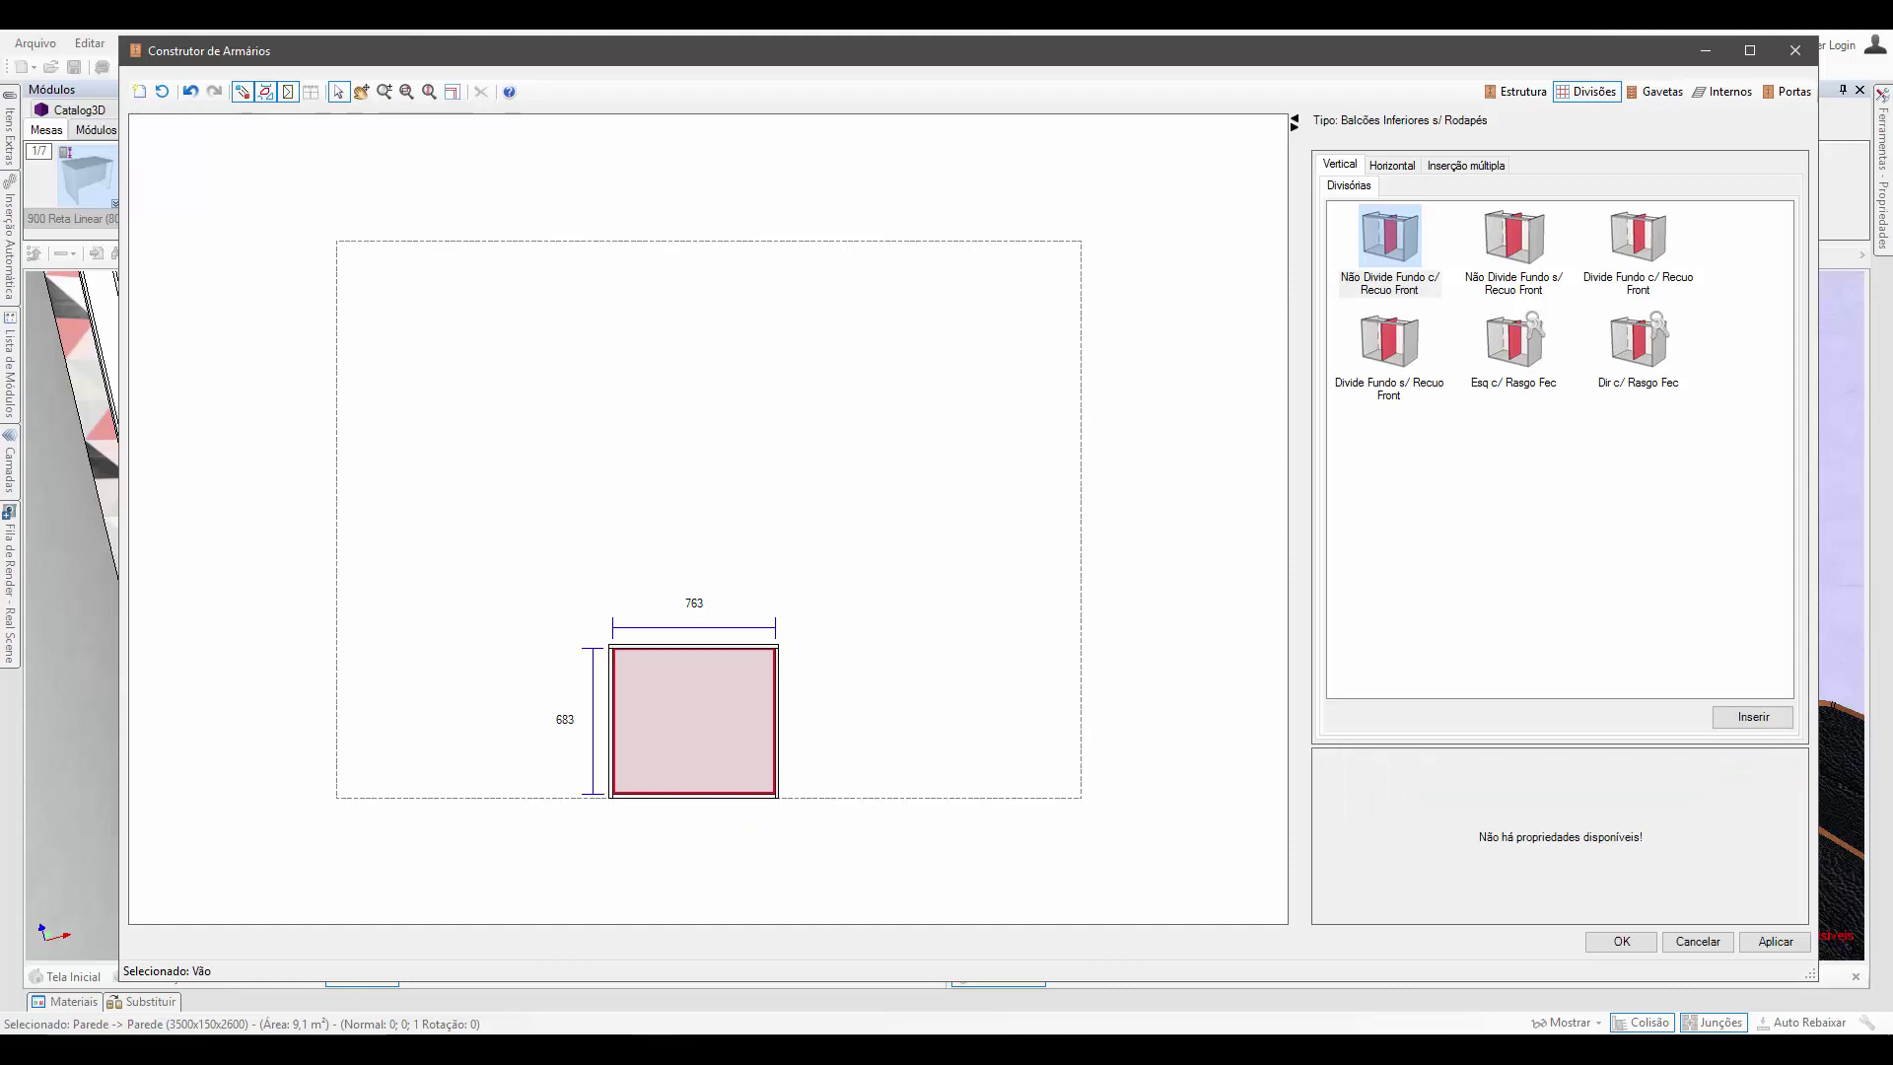
{"action": "double_click", "coordinate": [1389, 238]}
Insert movable c/ Recuo Front shelves, one low in the right bay and two in the left bay.
{"action": "left_click", "coordinate": [1391, 165]}
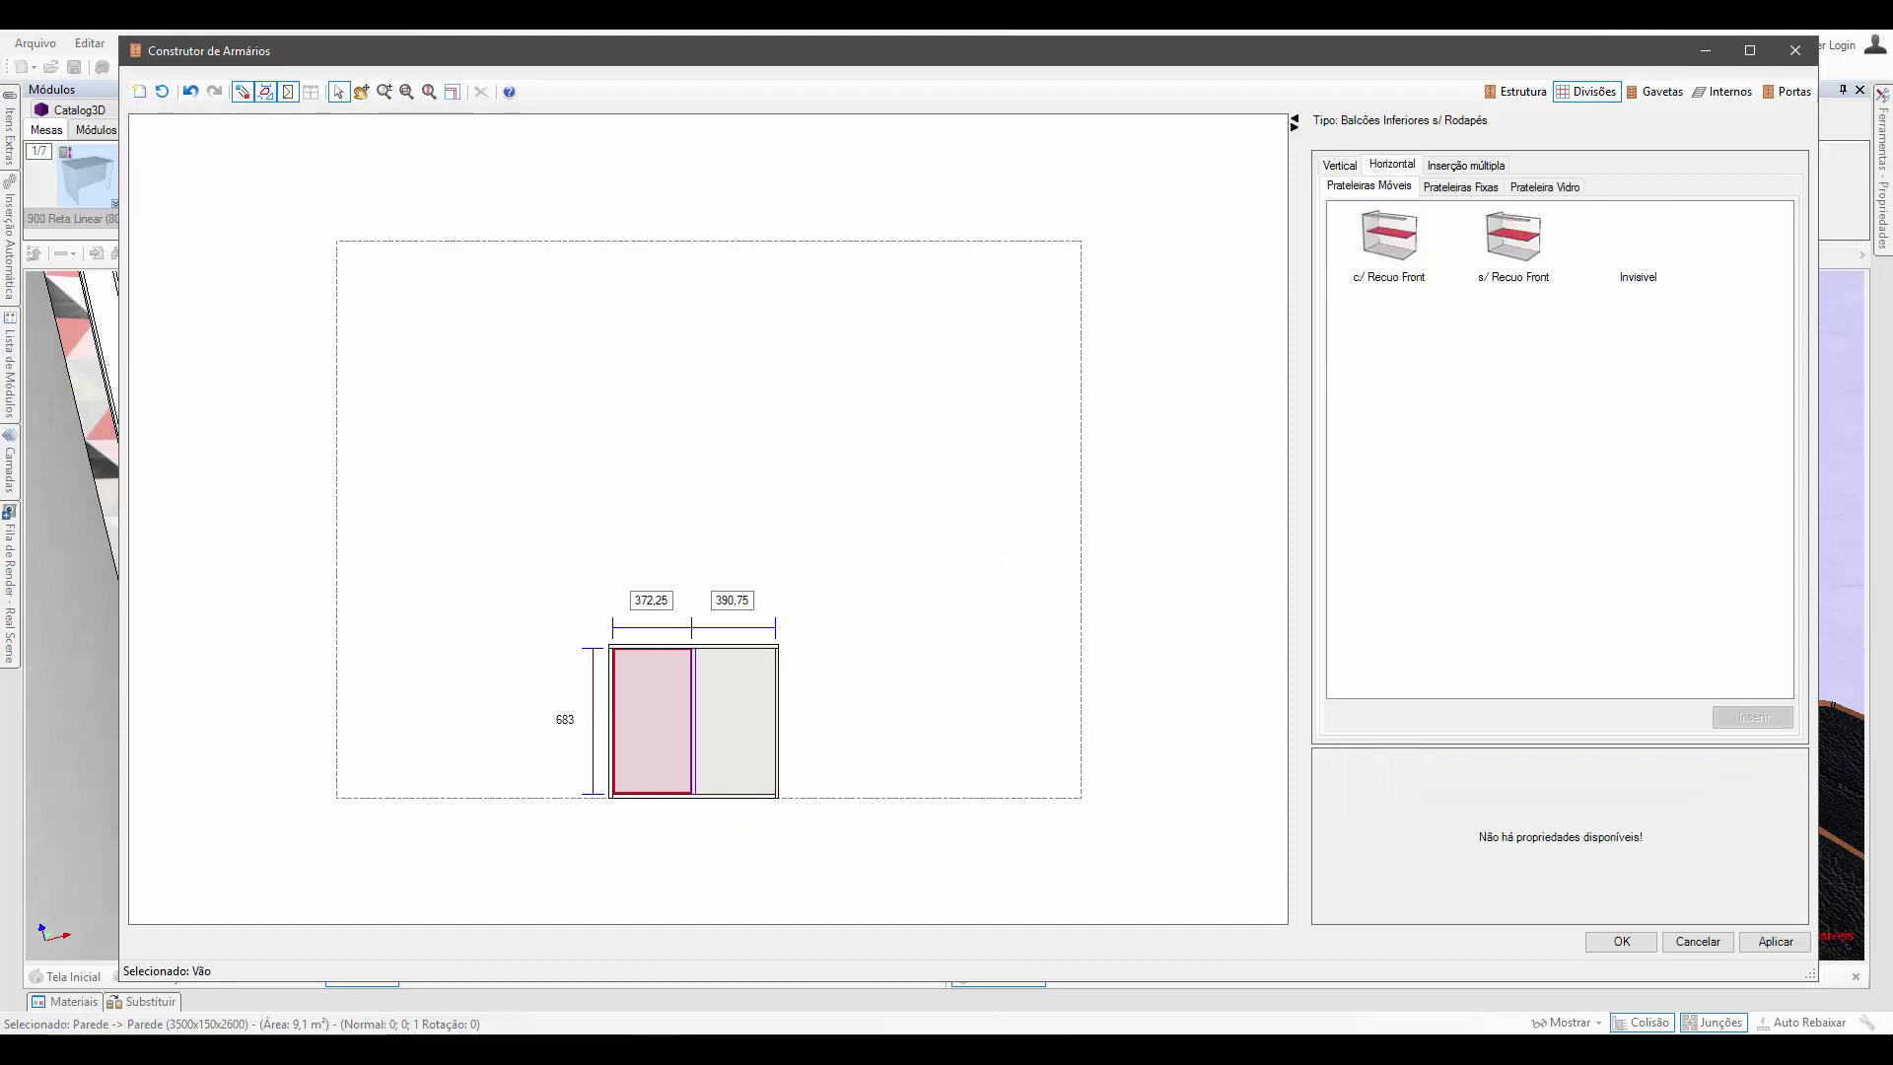
{"action": "left_click_drag", "start_coordinate": [1389, 237], "coordinate": [735, 745]}
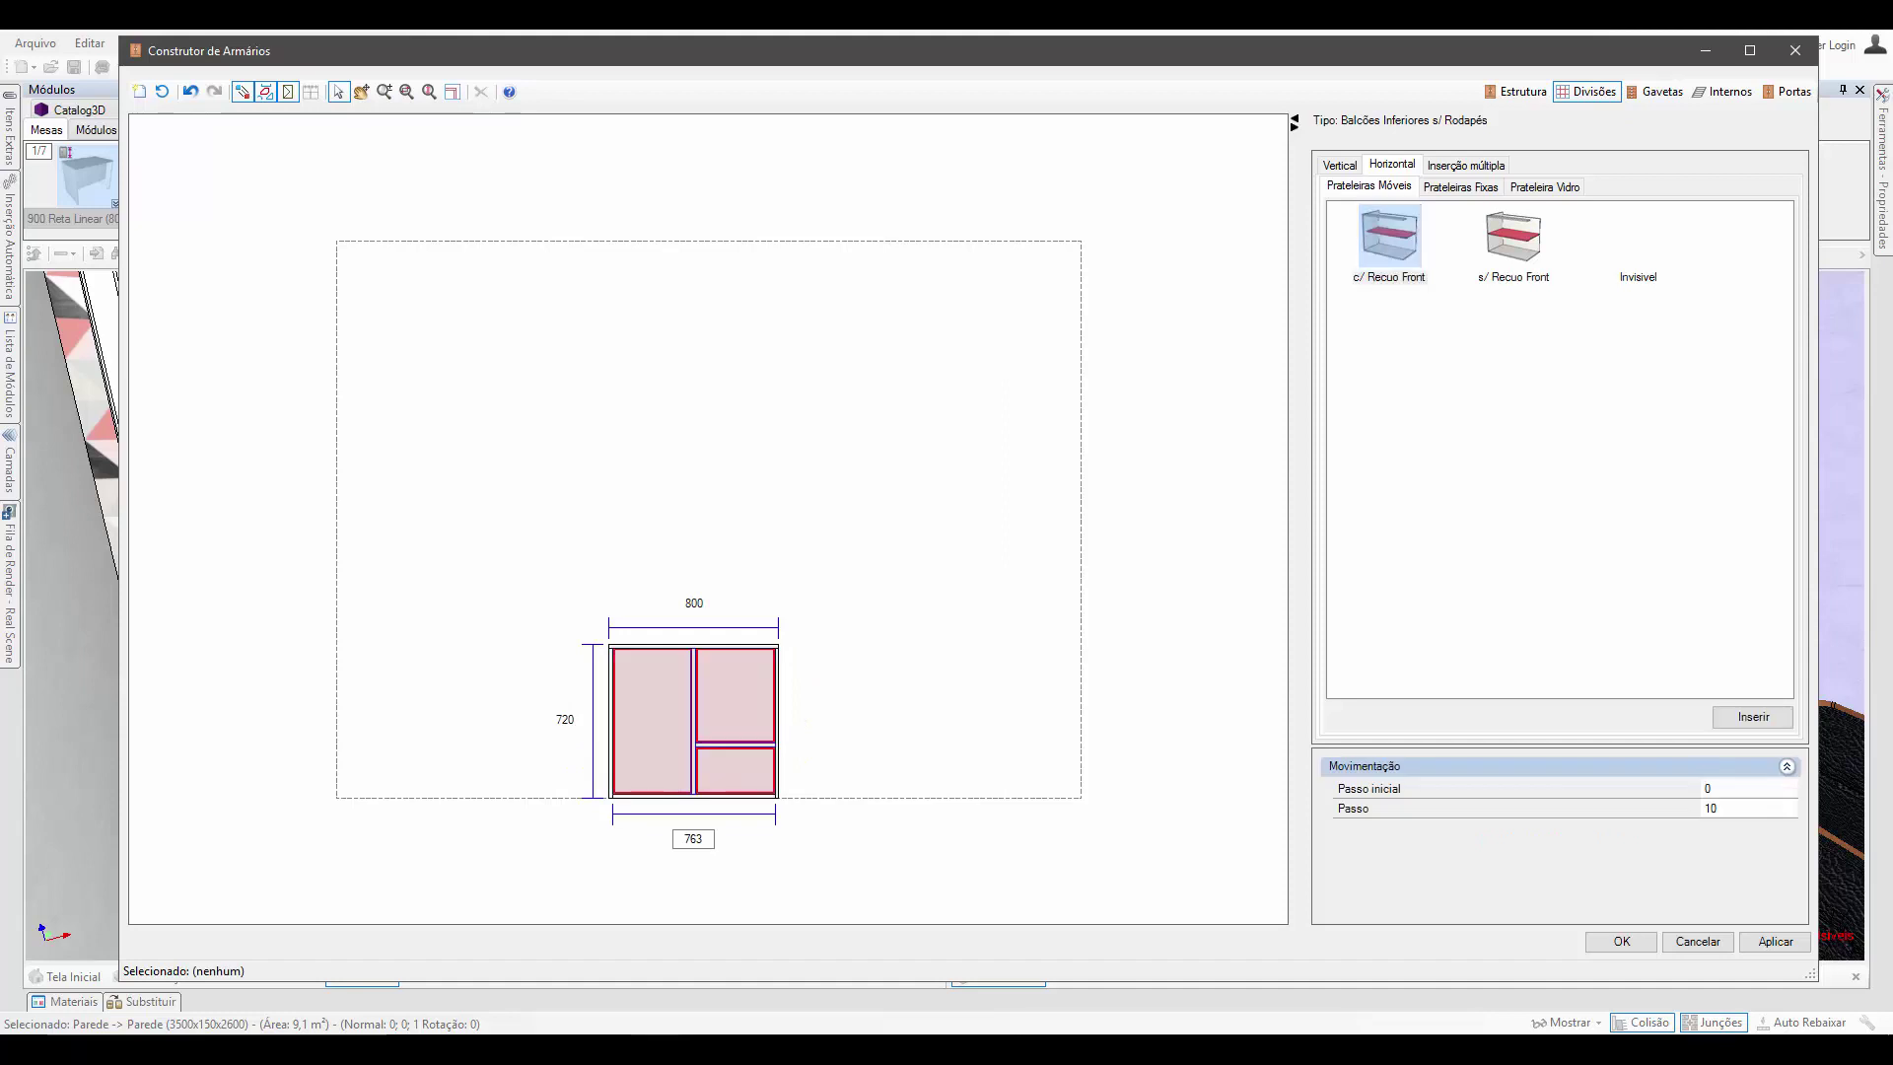
{"action": "left_click", "coordinate": [1389, 238]}
{"action": "left_click_drag", "start_coordinate": [1389, 238], "coordinate": [652, 694]}
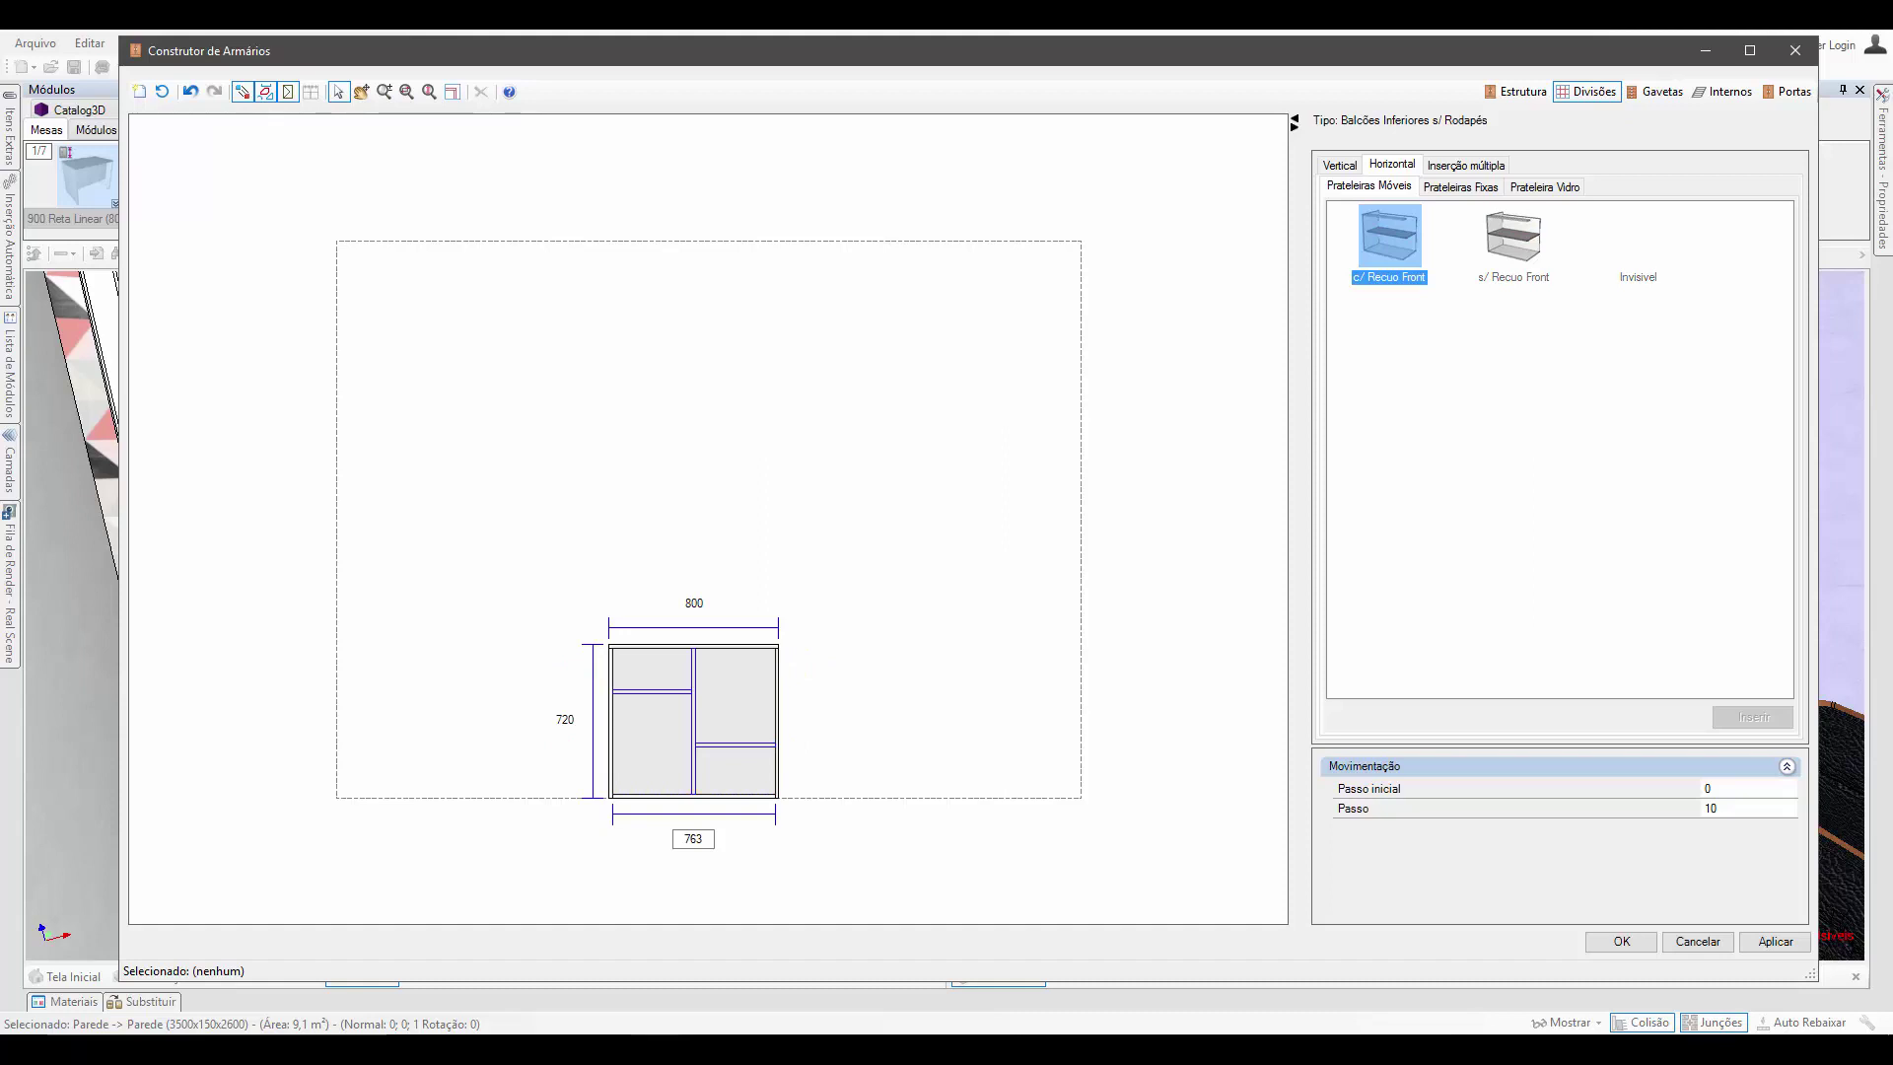
{"action": "left_click_drag", "start_coordinate": [1389, 237], "coordinate": [652, 745]}
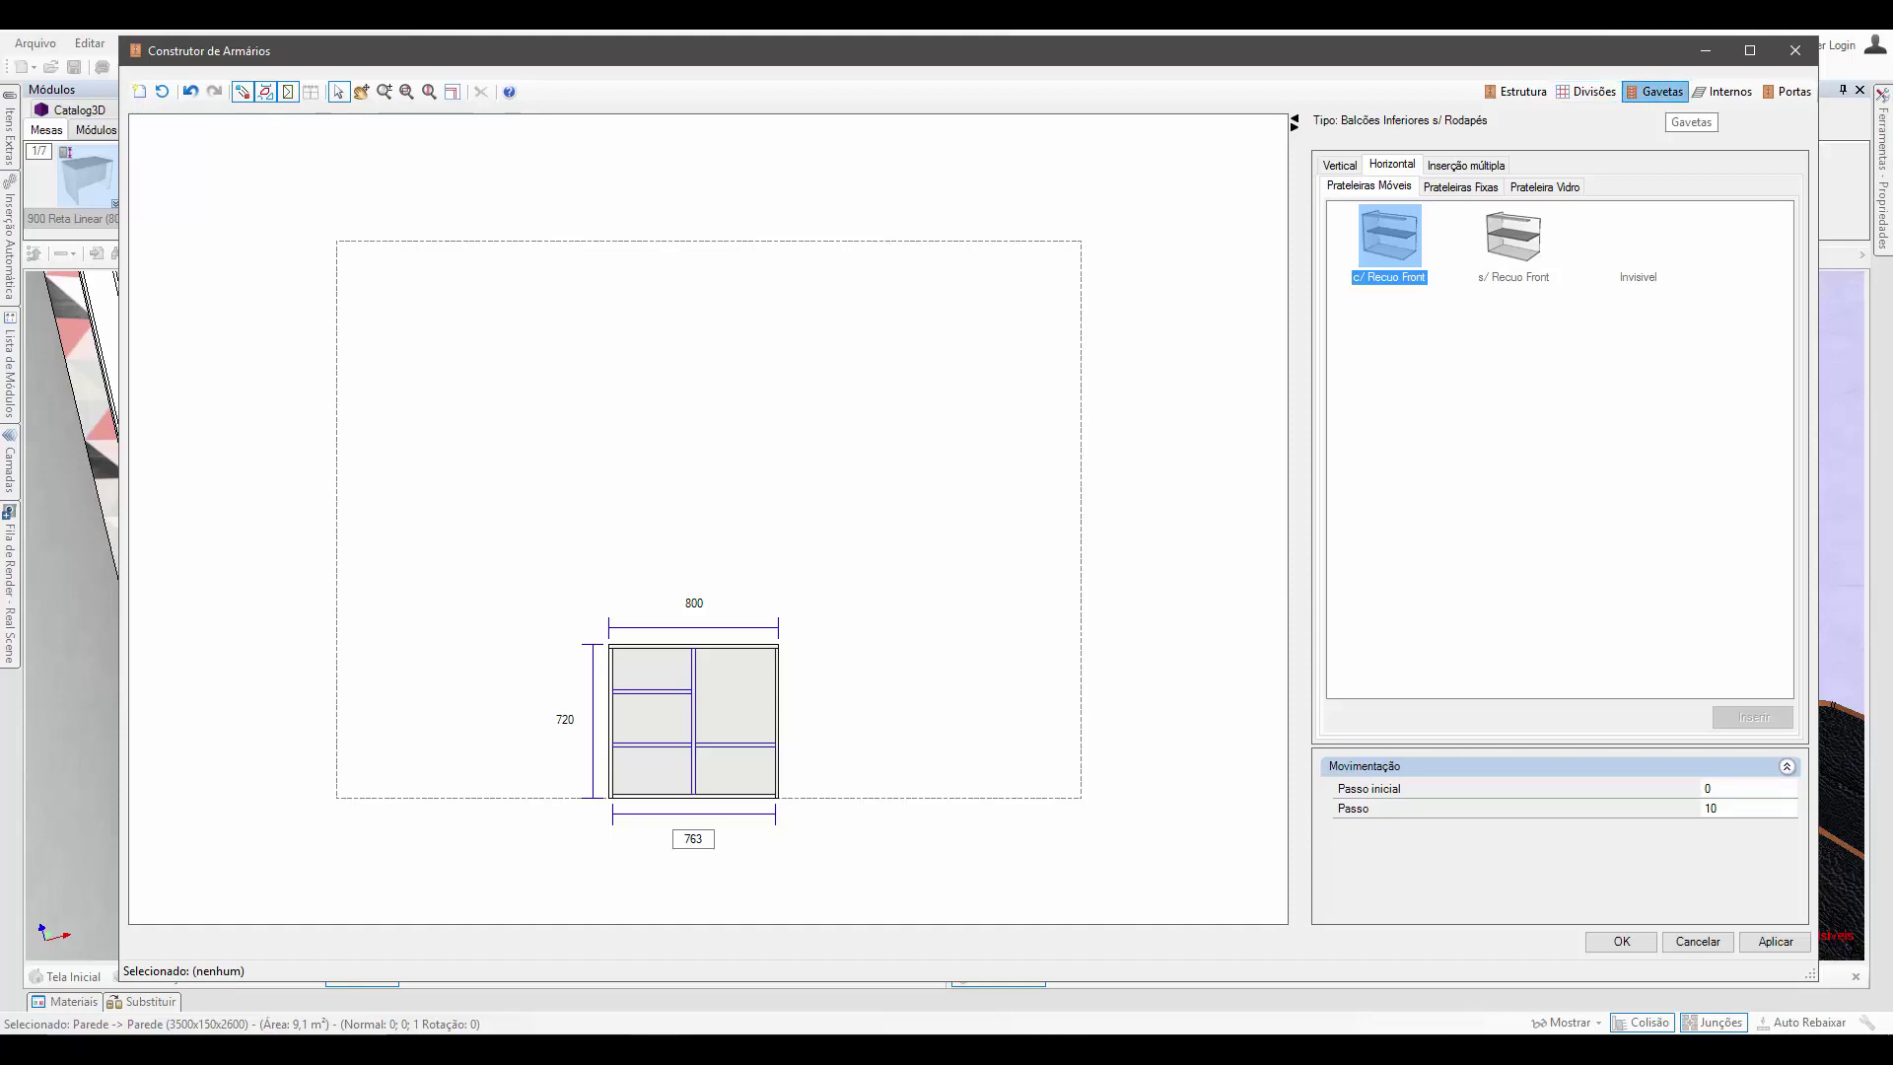
Add the Inferior Dob Total (7001) double doors across the whole cabinet front and finish the cabinet.
{"action": "left_click", "coordinate": [1659, 92]}
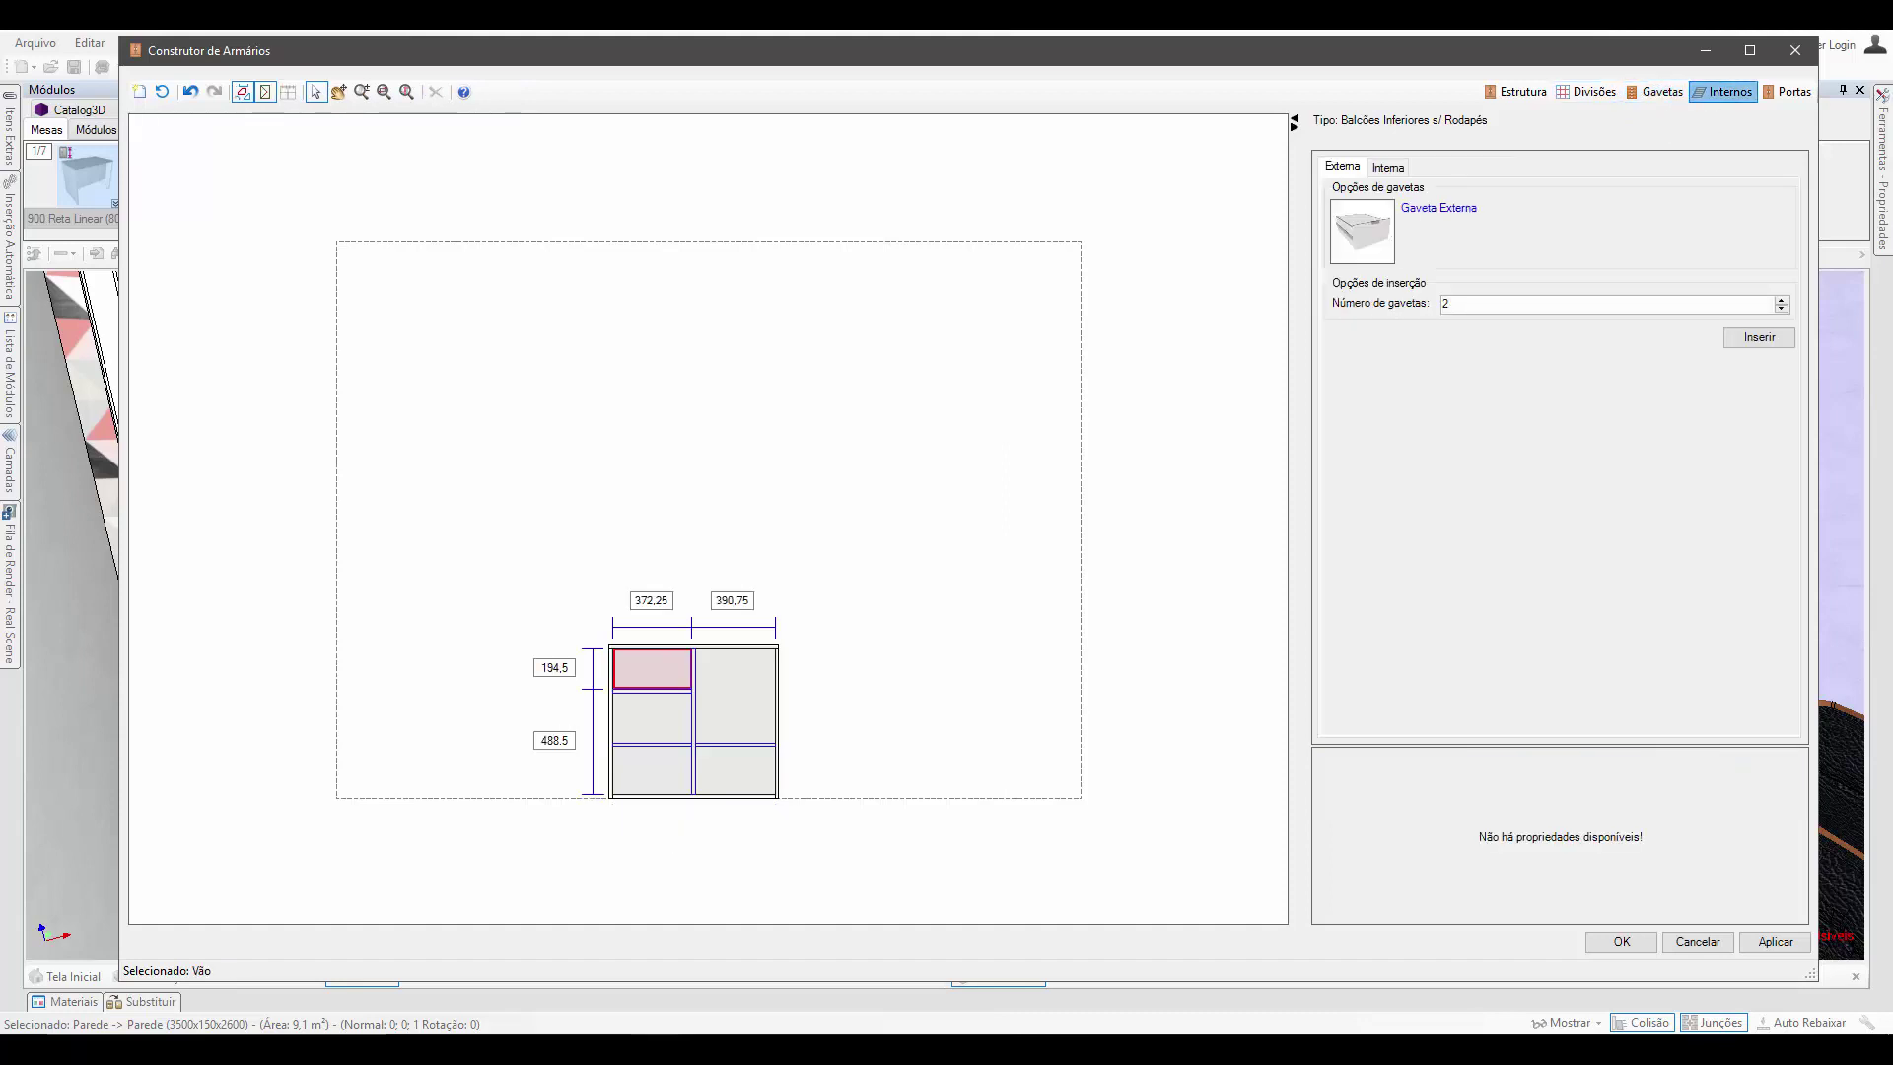
{"action": "left_click", "coordinate": [1723, 91]}
{"action": "left_click", "coordinate": [1788, 92]}
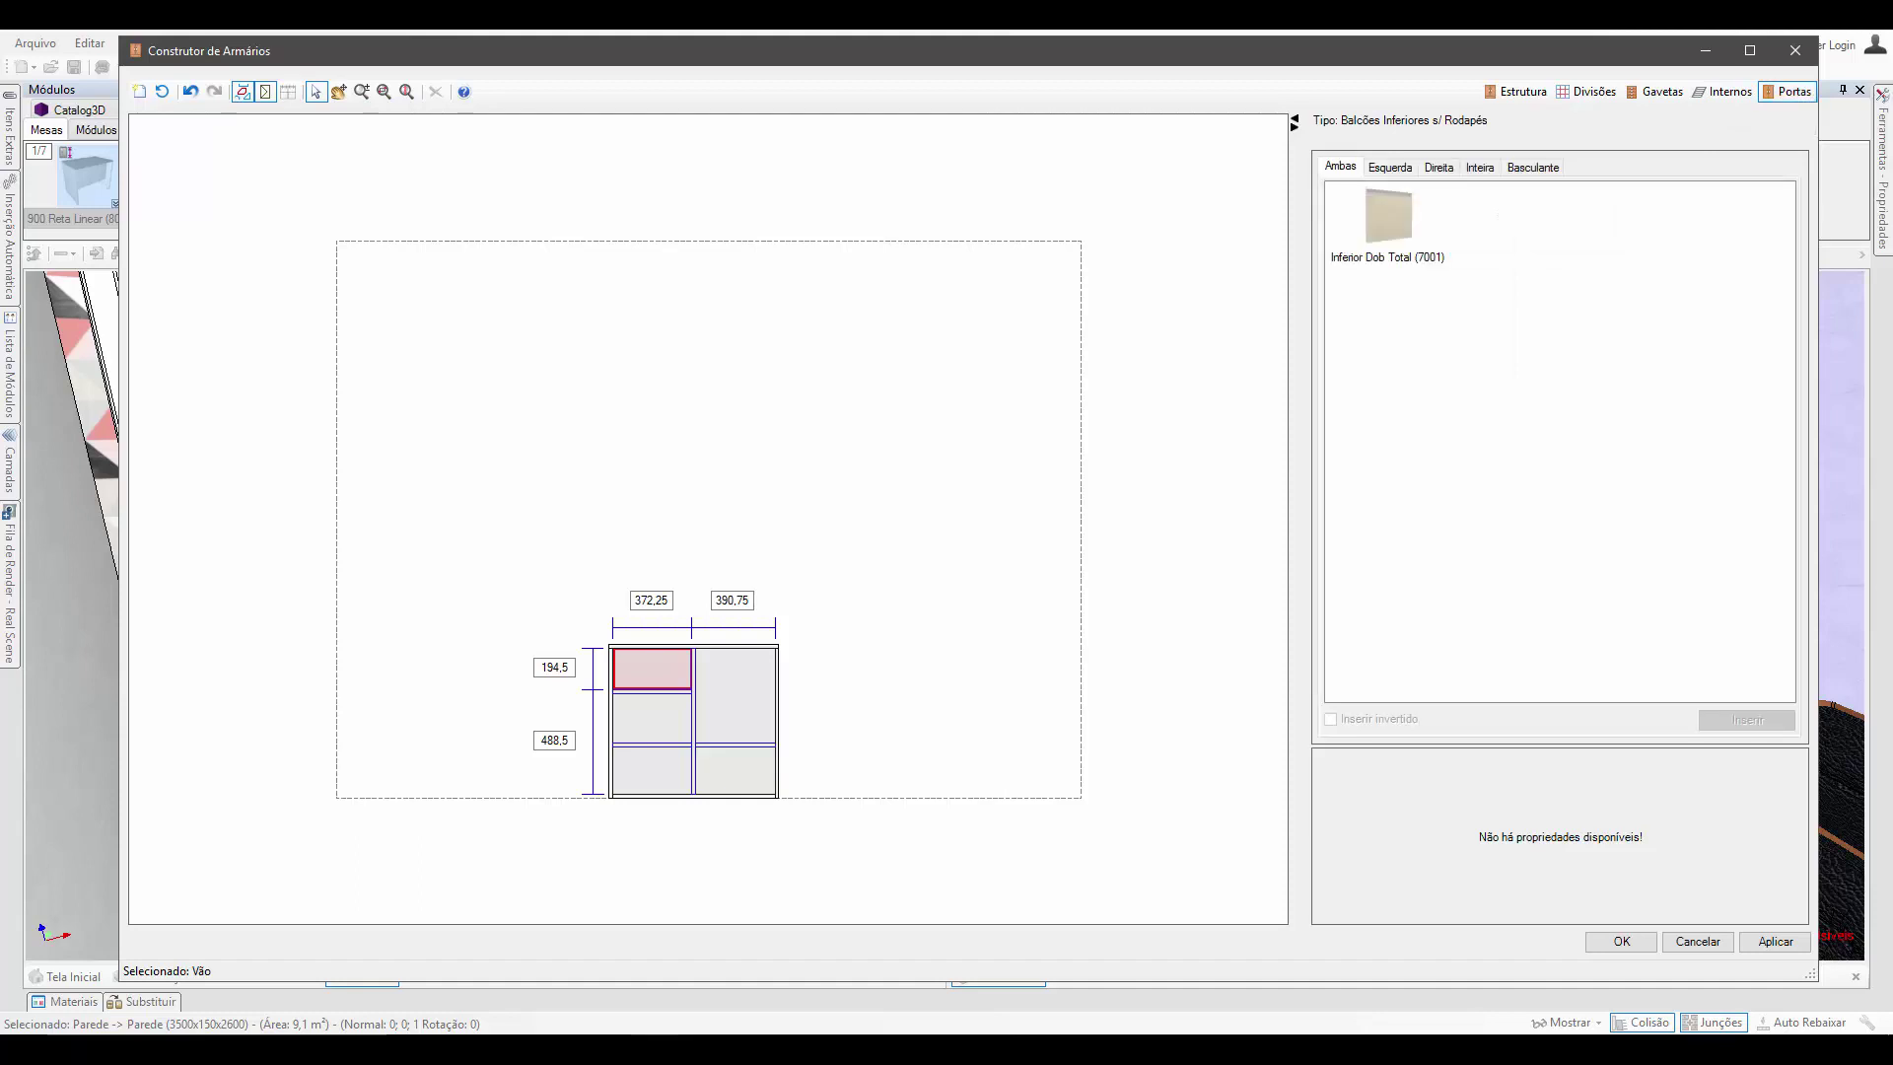
{"action": "left_click", "coordinate": [926, 513]}
{"action": "left_click", "coordinate": [1388, 217]}
{"action": "double_click", "coordinate": [1388, 217]}
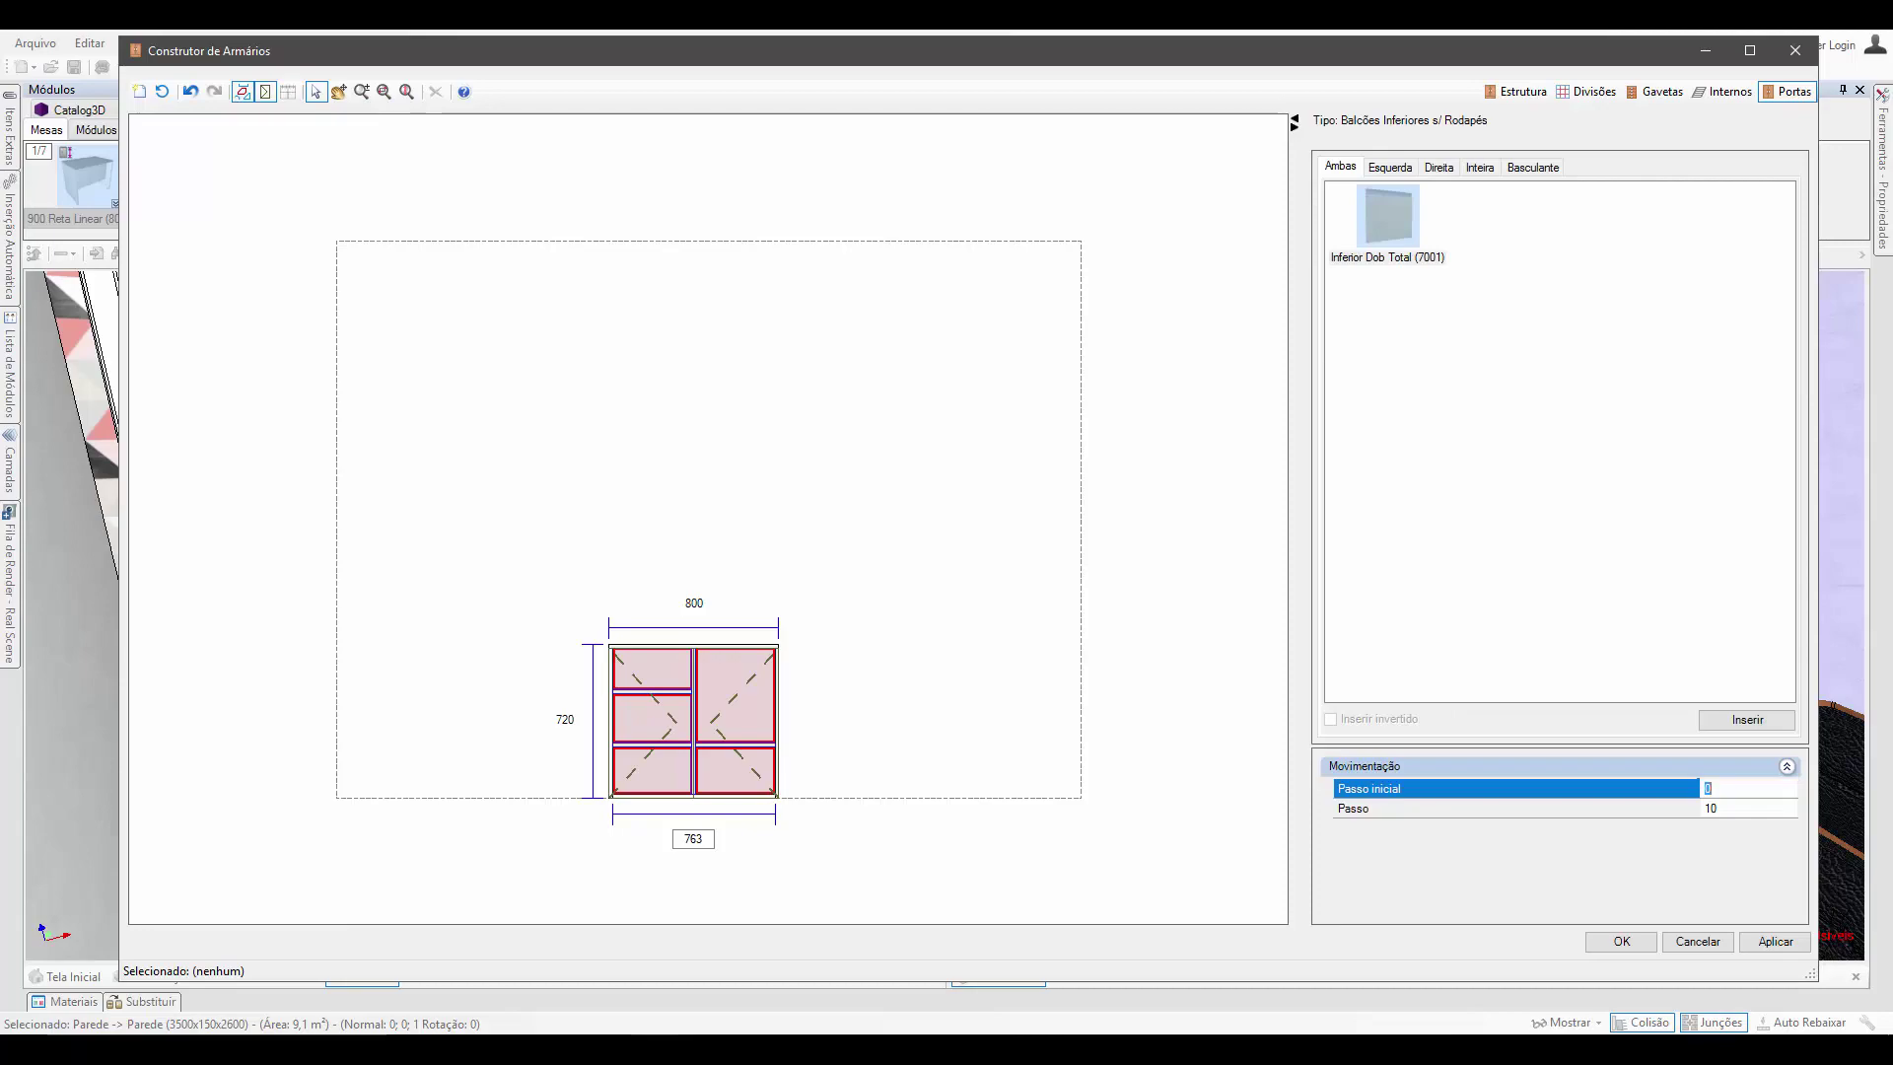
{"action": "key", "text": "Return"}
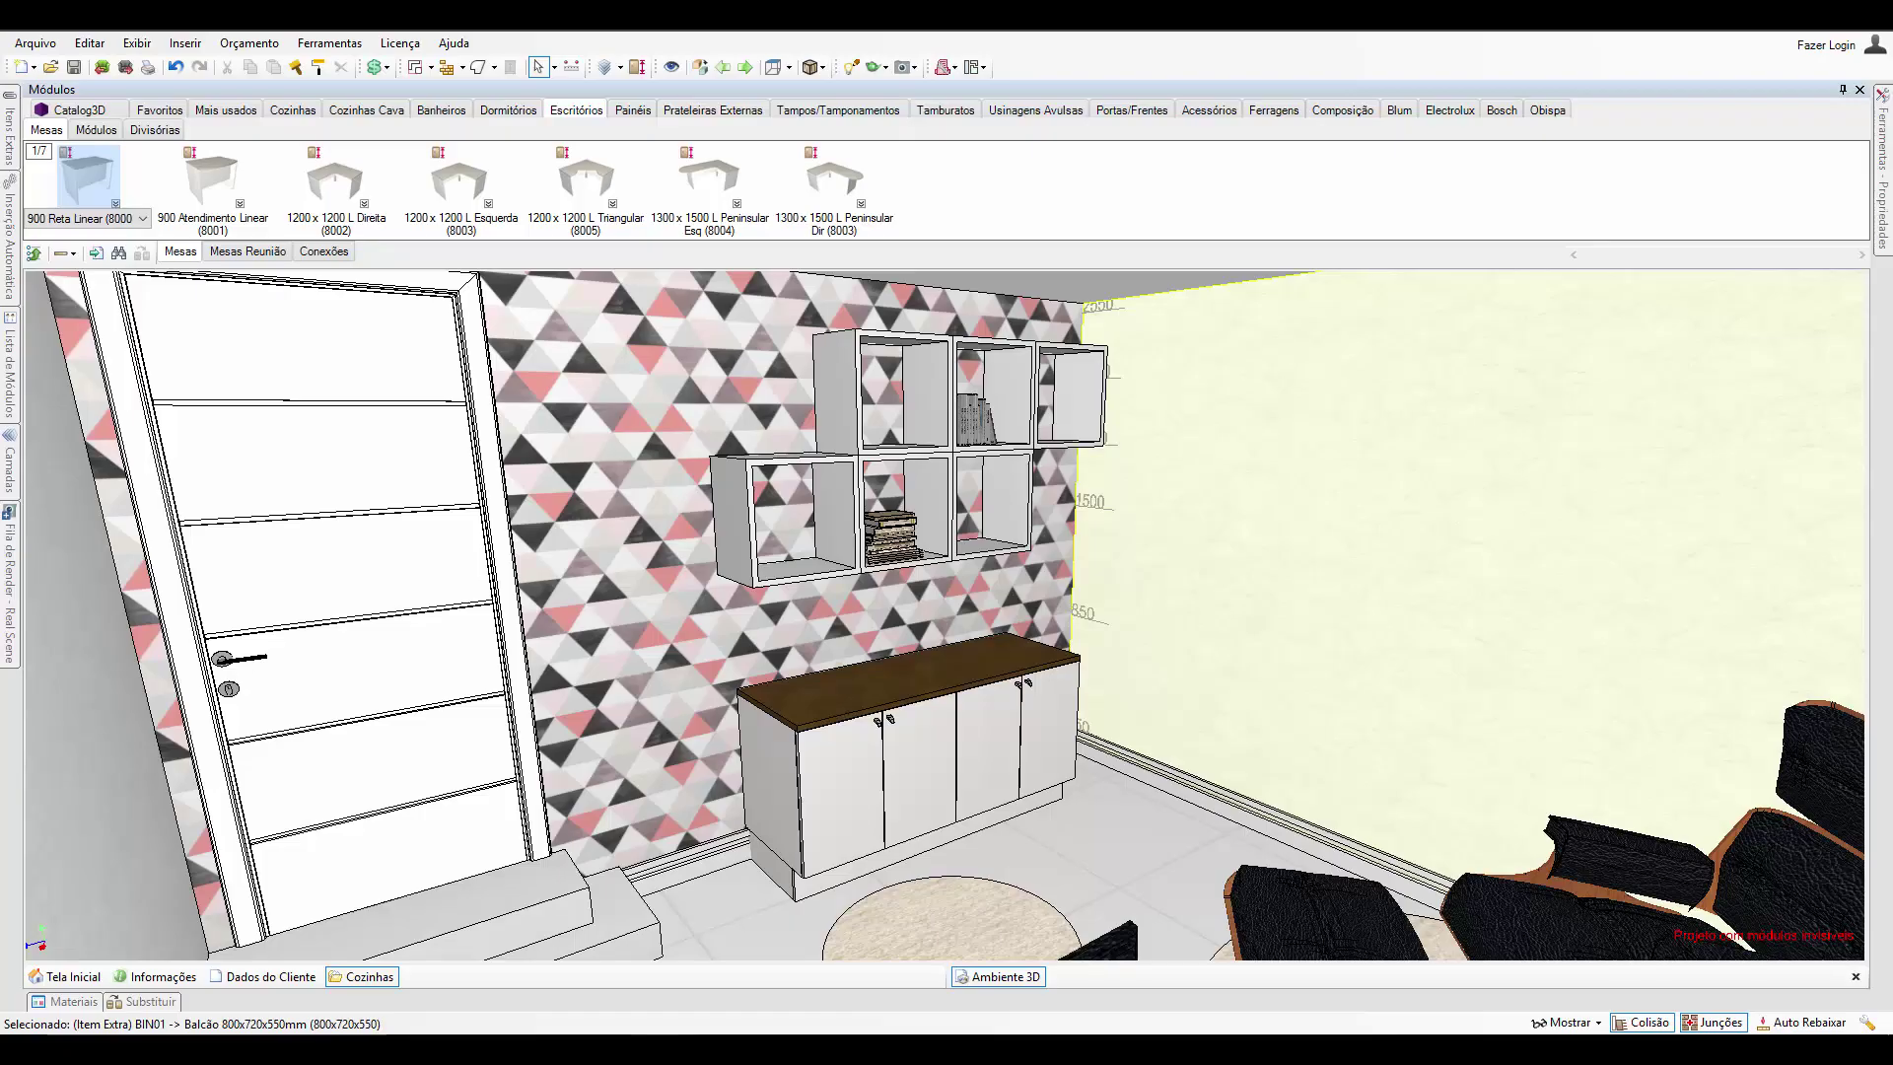
Select the base cabinet nearest the door and review its finish models and the Catalog3D library.
{"action": "left_click", "coordinate": [840, 789]}
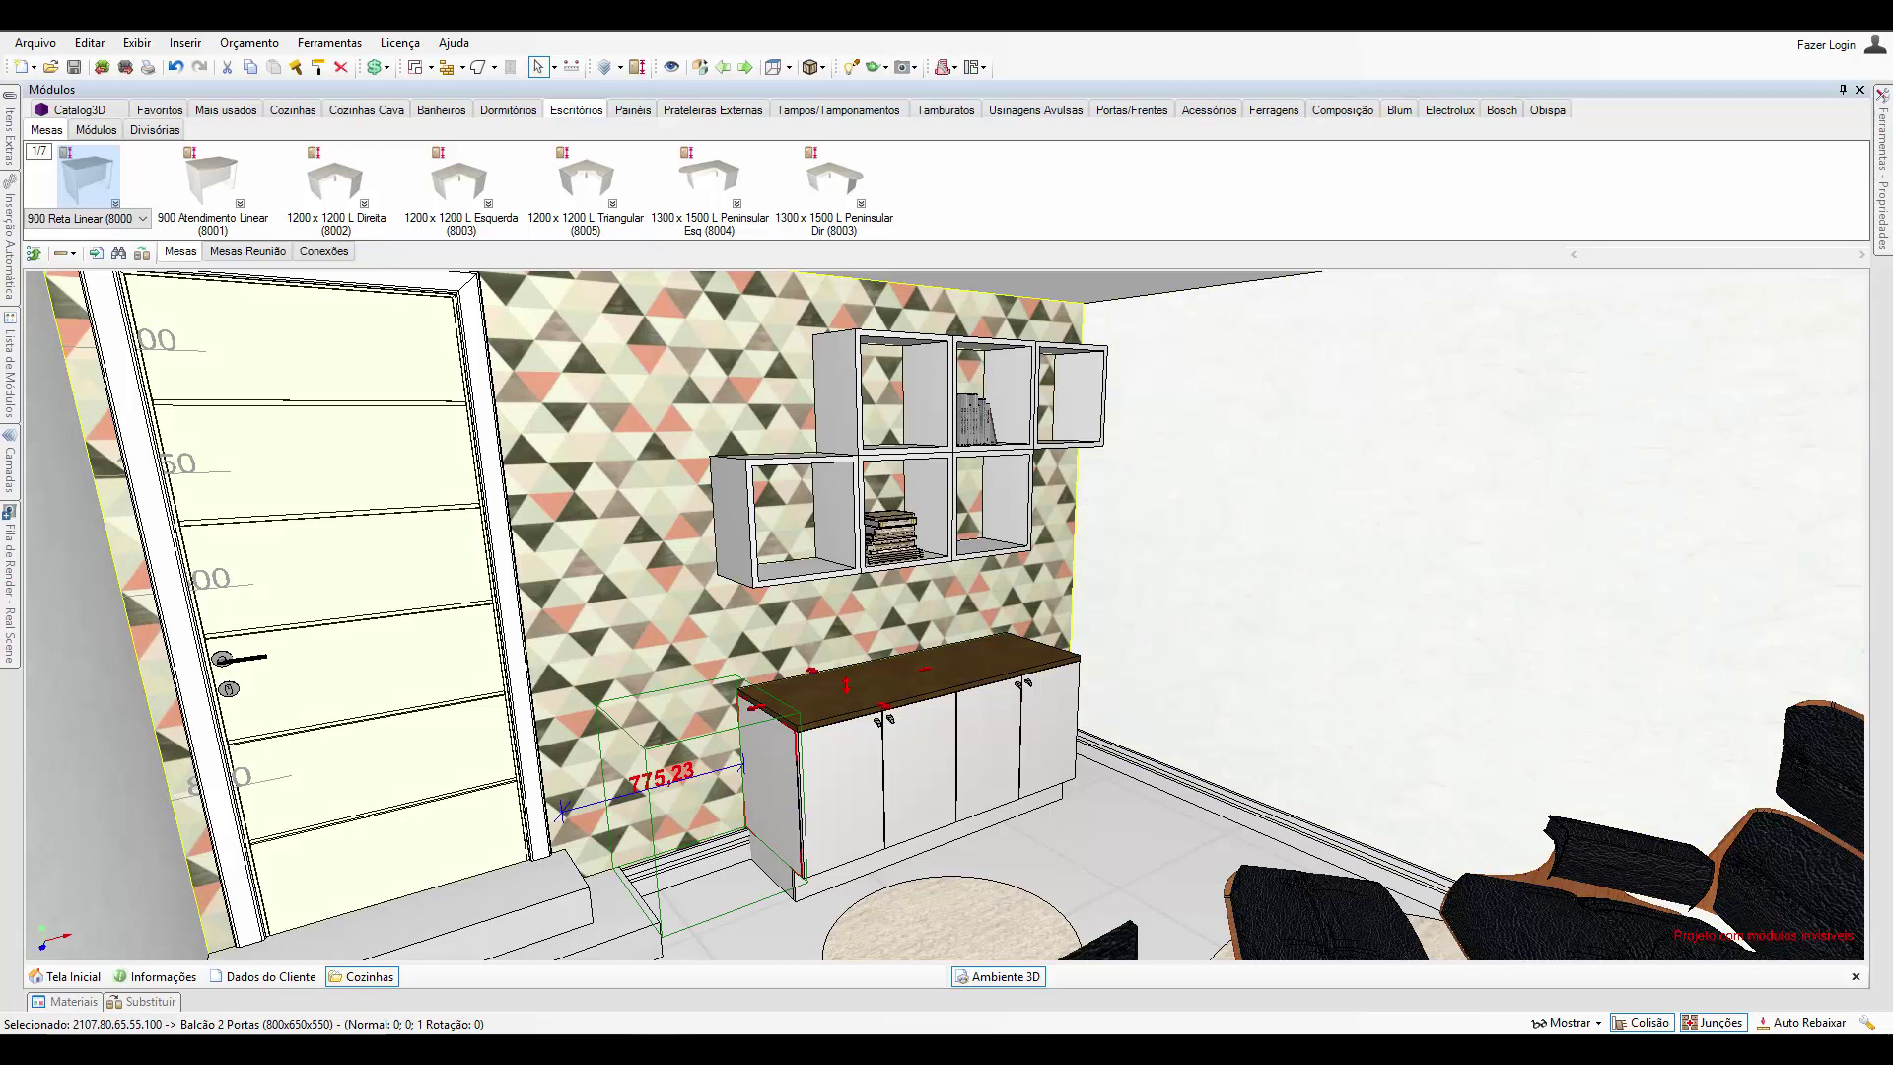
{"action": "mouse_move", "coordinate": [1883, 178]}
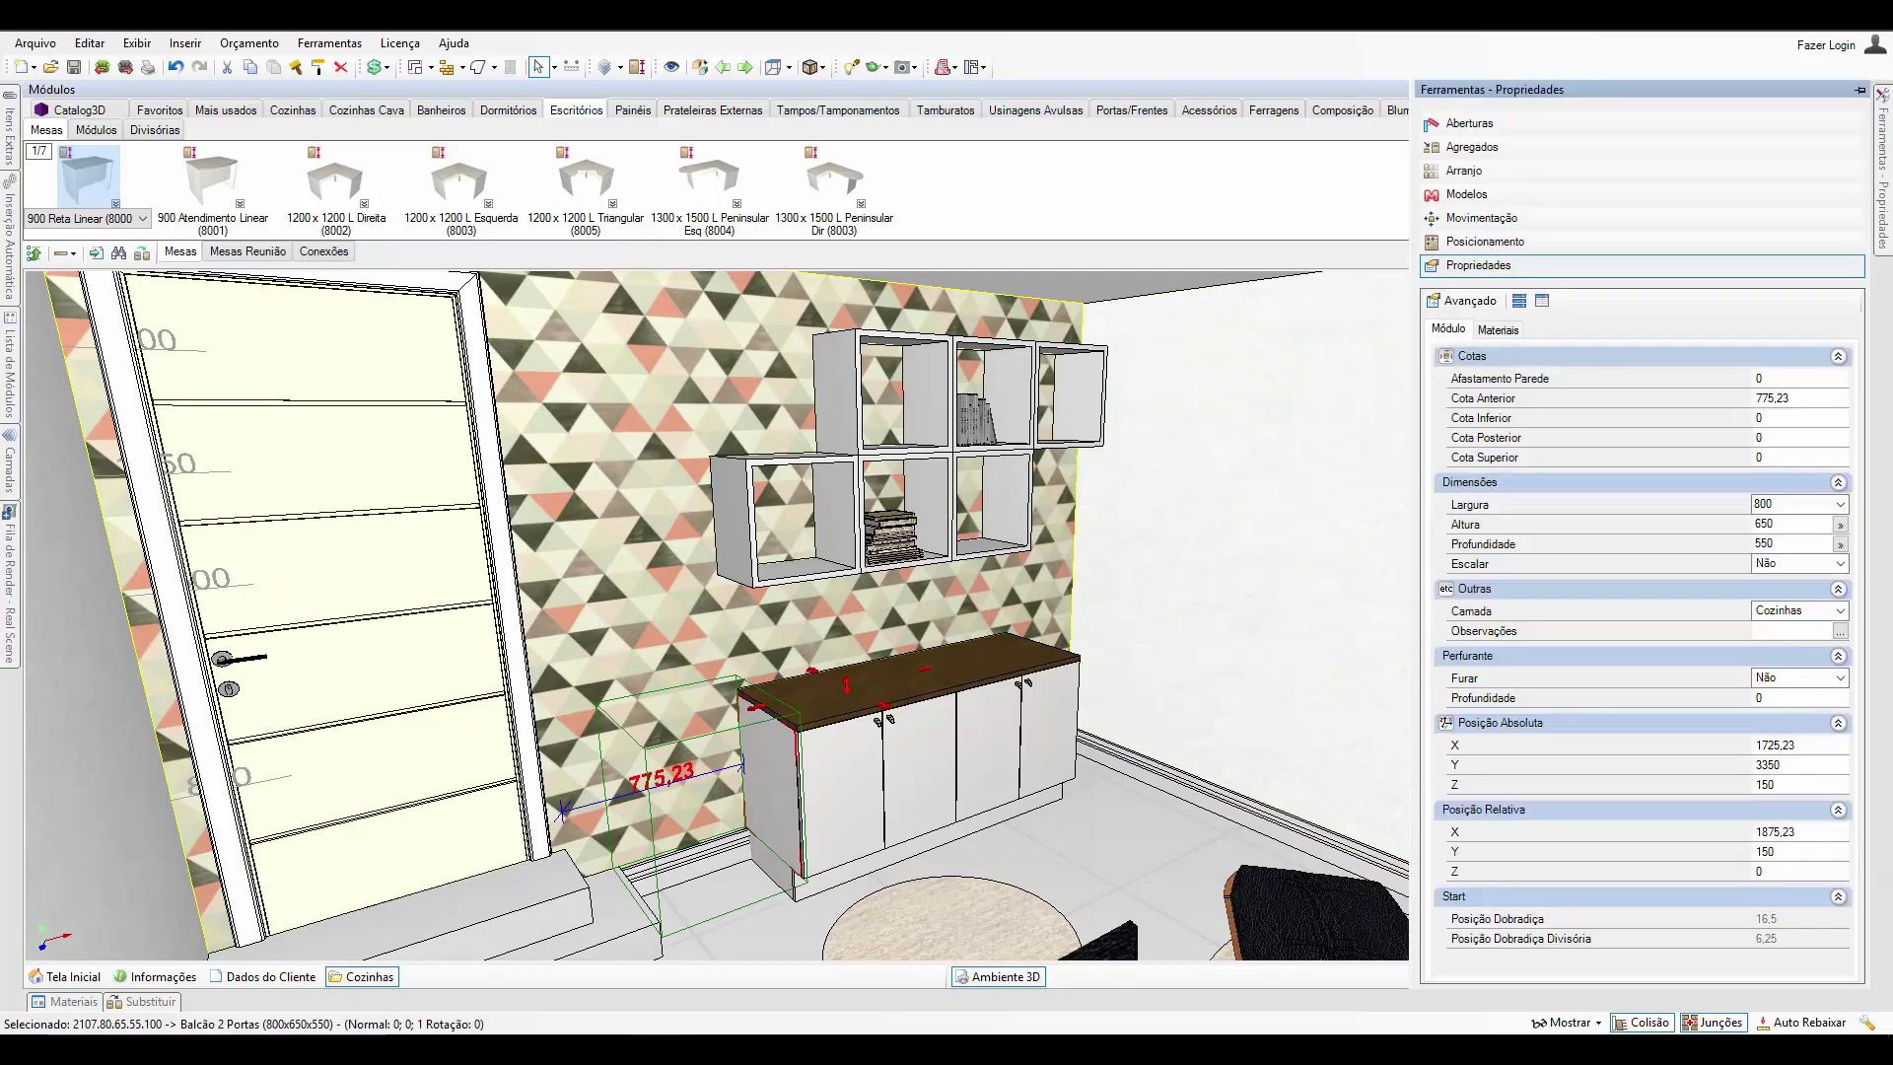
{"action": "left_click", "coordinate": [1467, 194]}
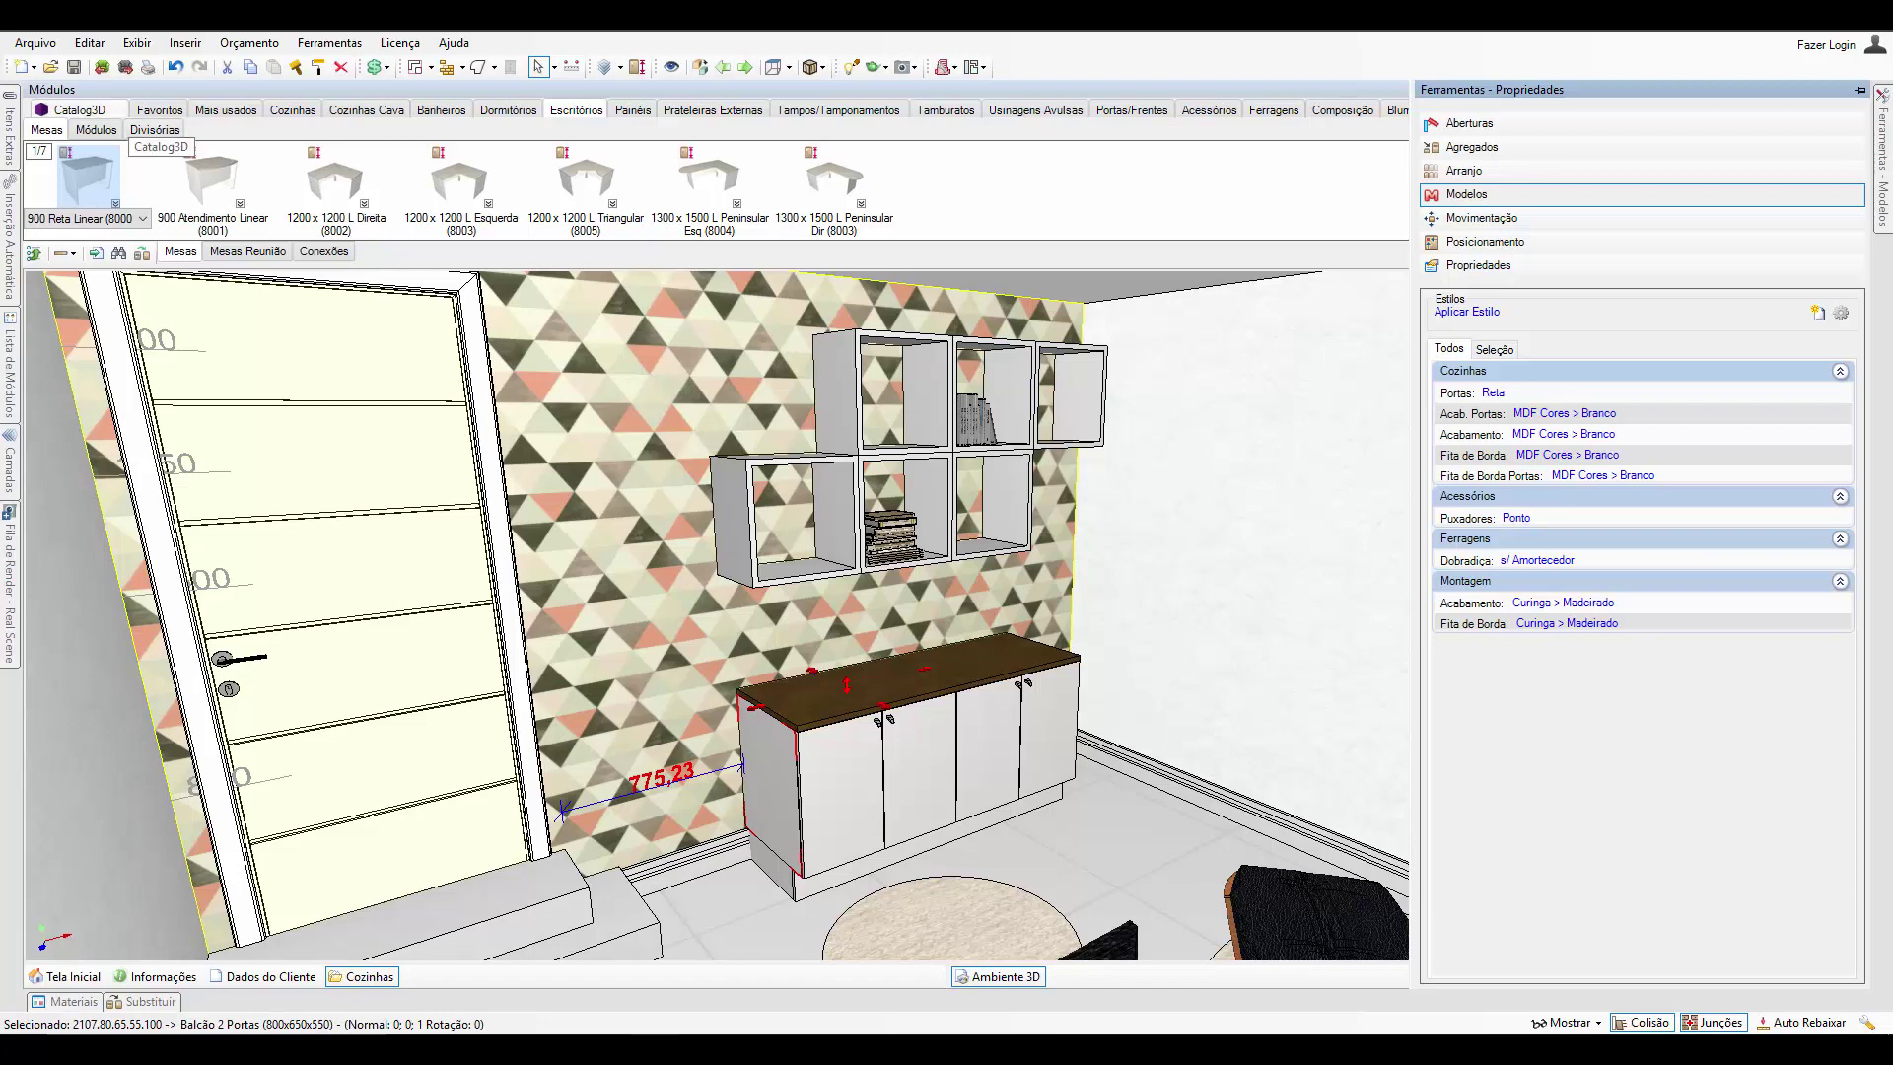
{"action": "left_click", "coordinate": [97, 111]}
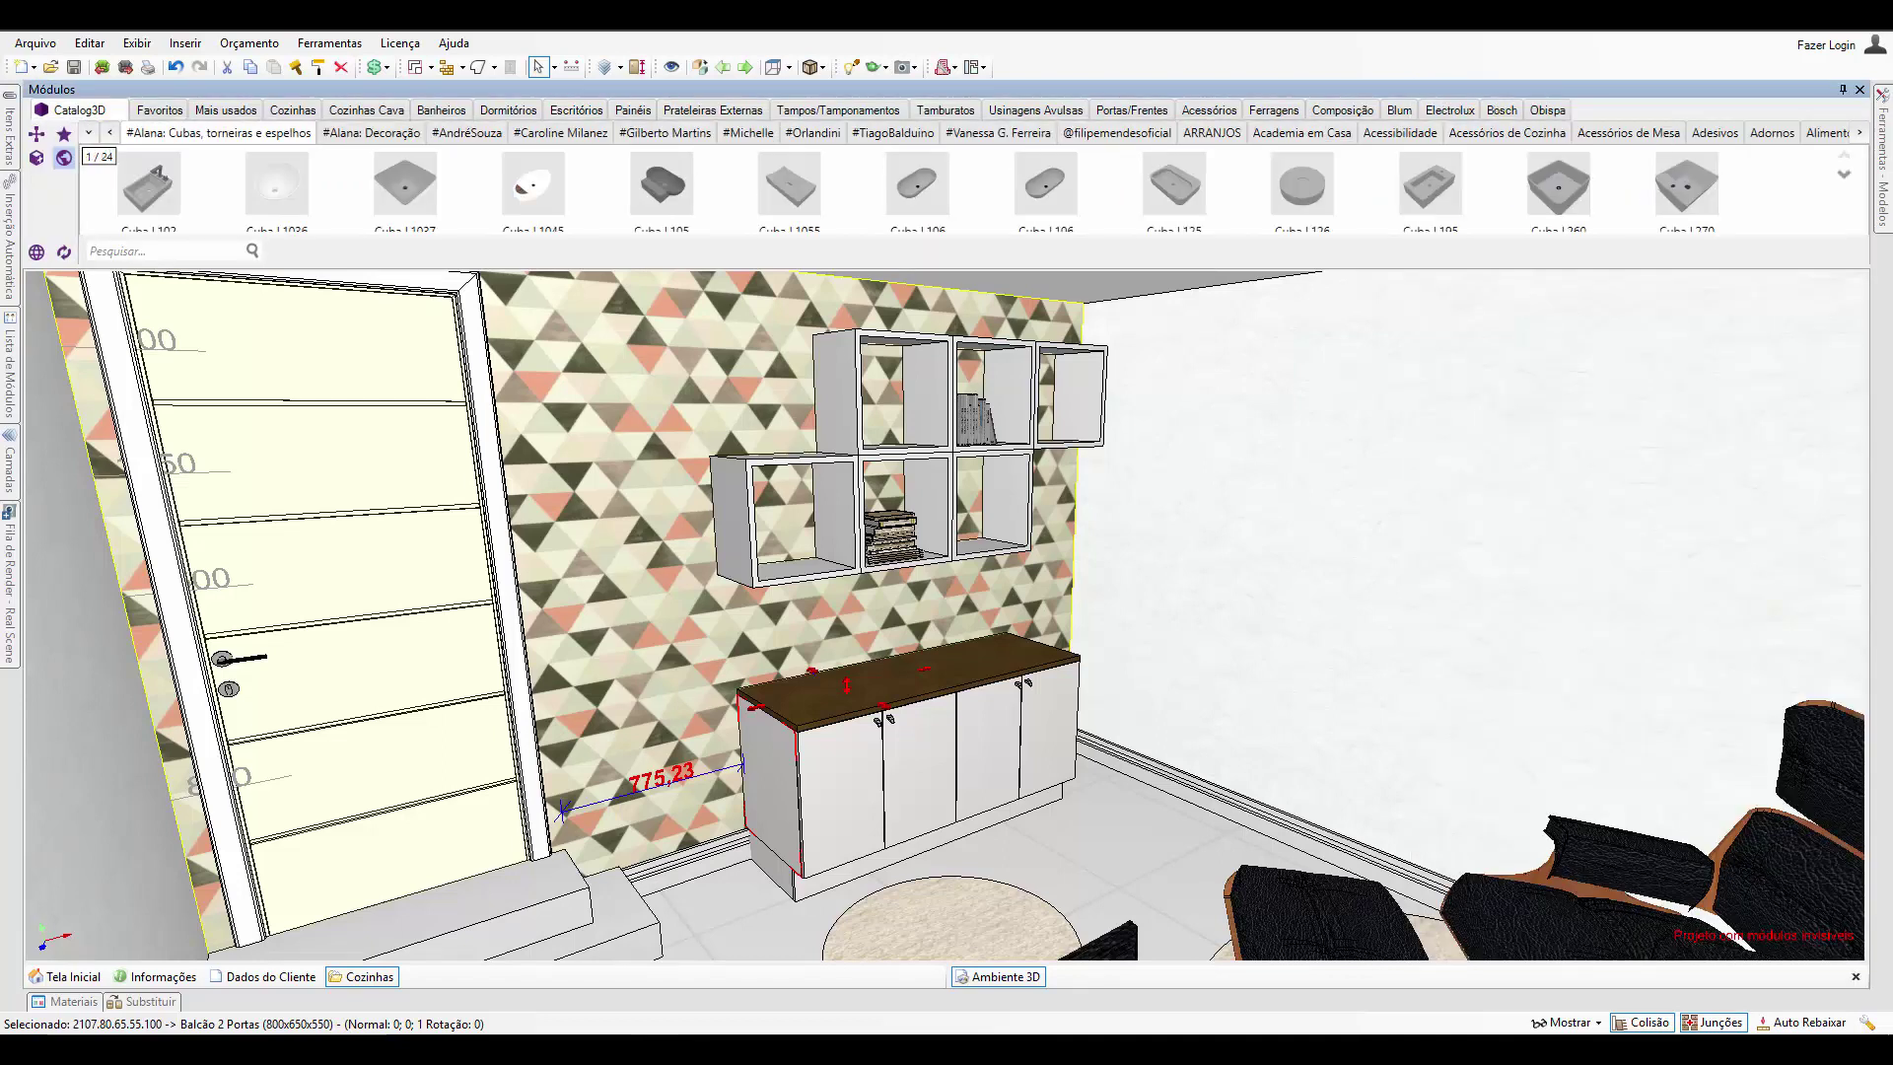
{"action": "left_click", "coordinate": [905, 67]}
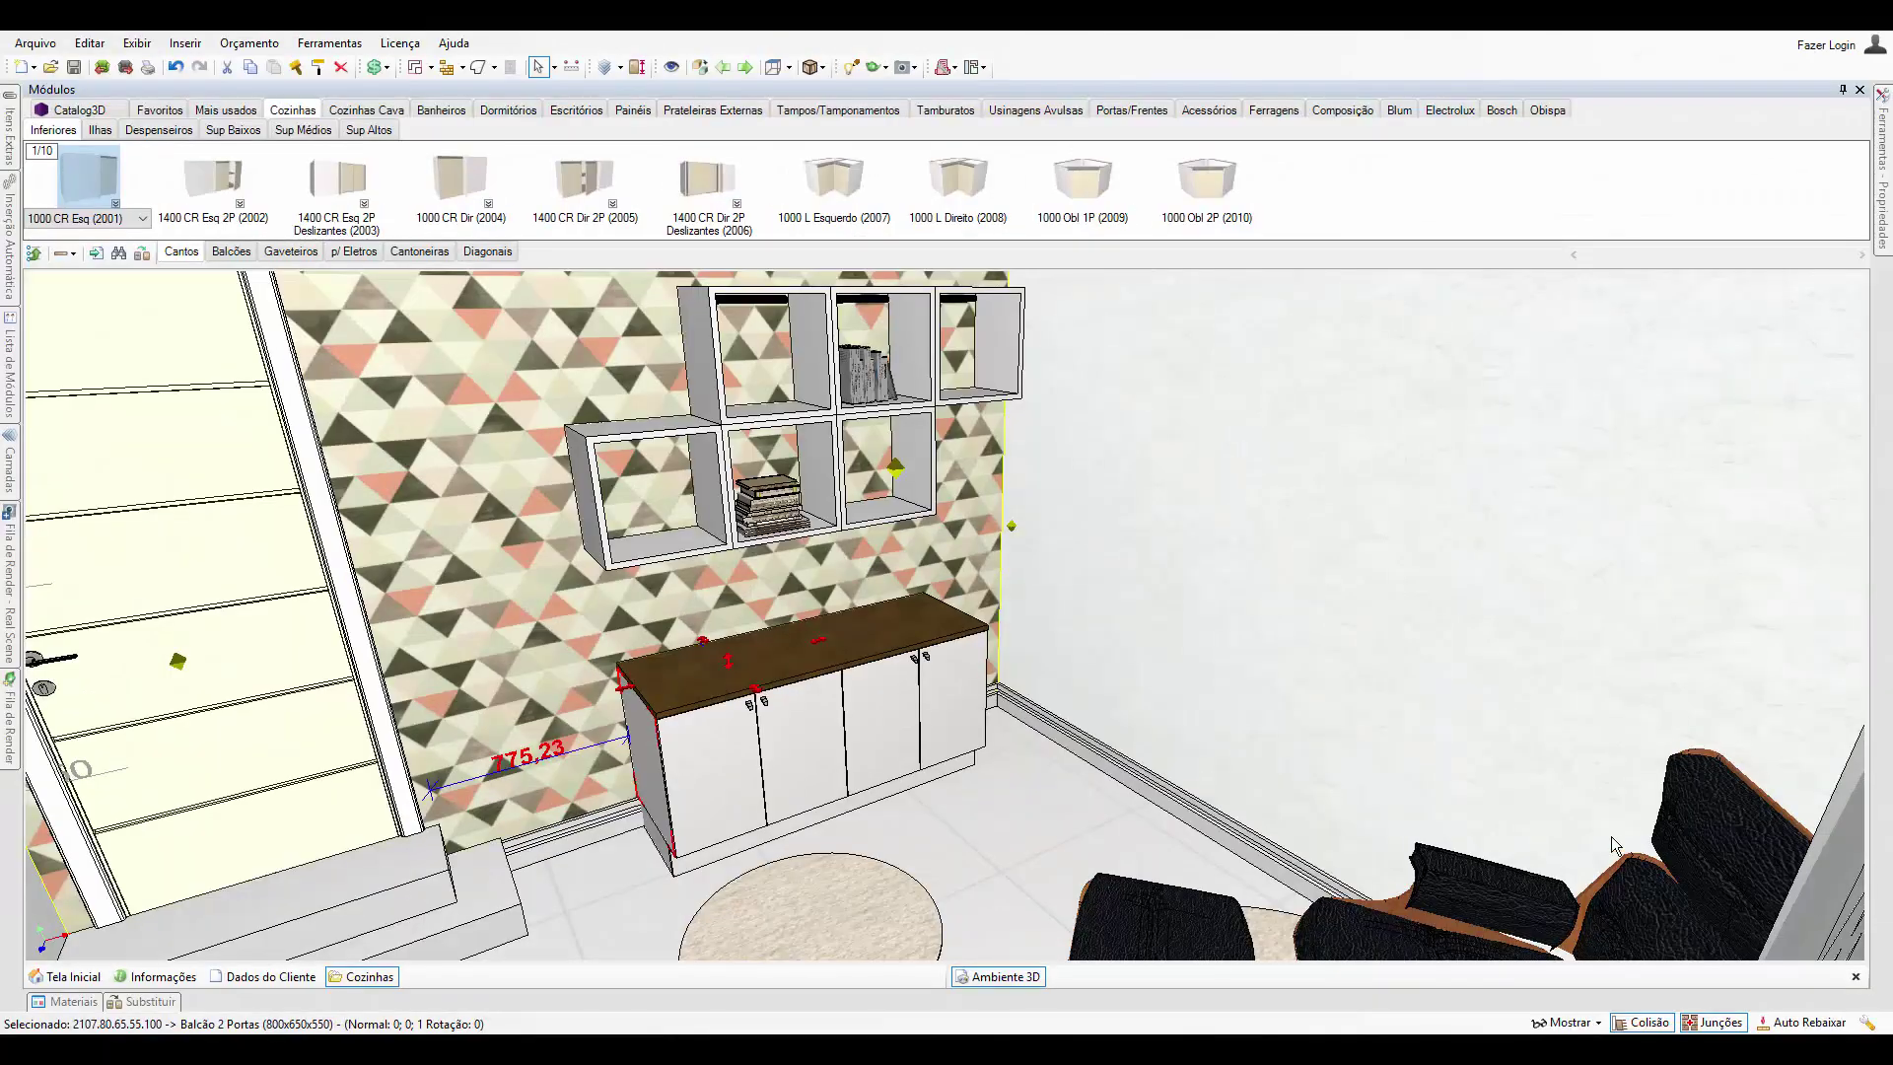
Inspect the width, height and depth properties of the selected two-door base cabinet.
{"action": "key", "text": "ctrl+v"}
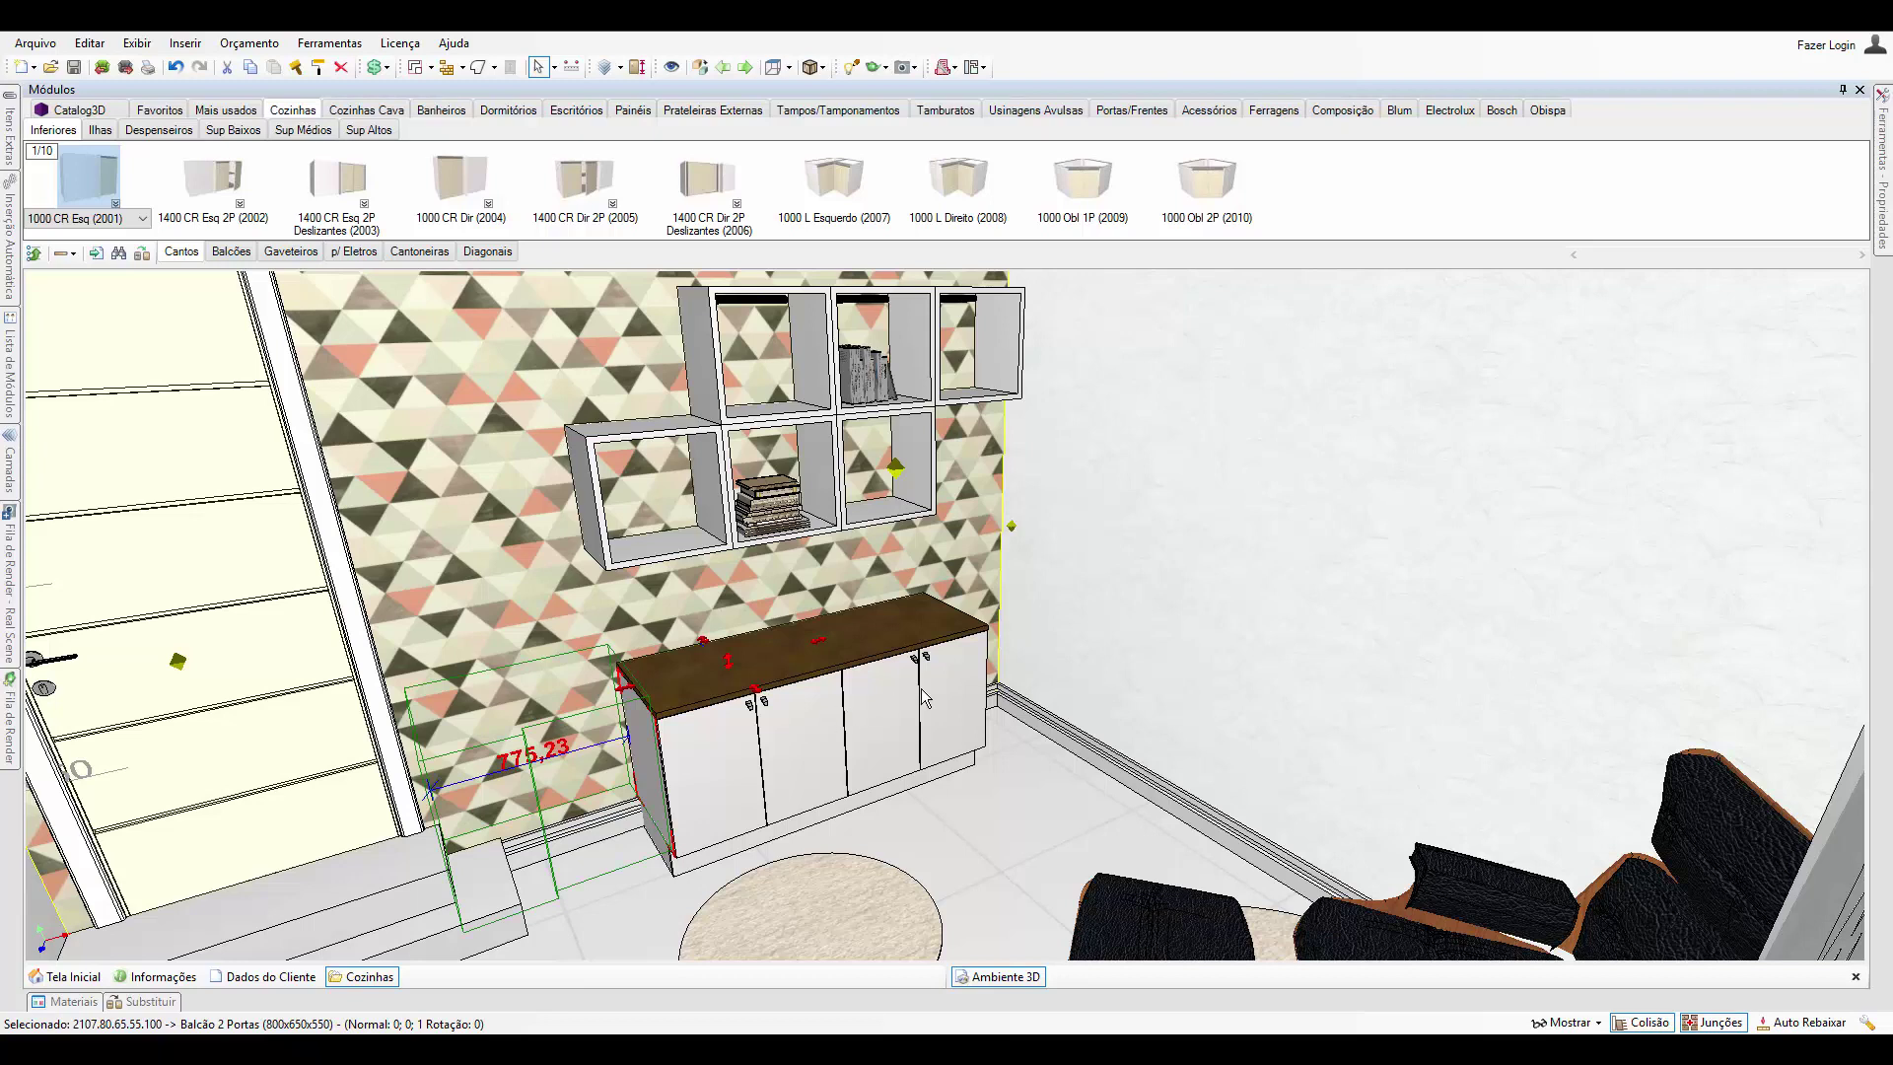
{"action": "left_click", "coordinate": [1881, 235]}
{"action": "left_click", "coordinate": [1789, 504]}
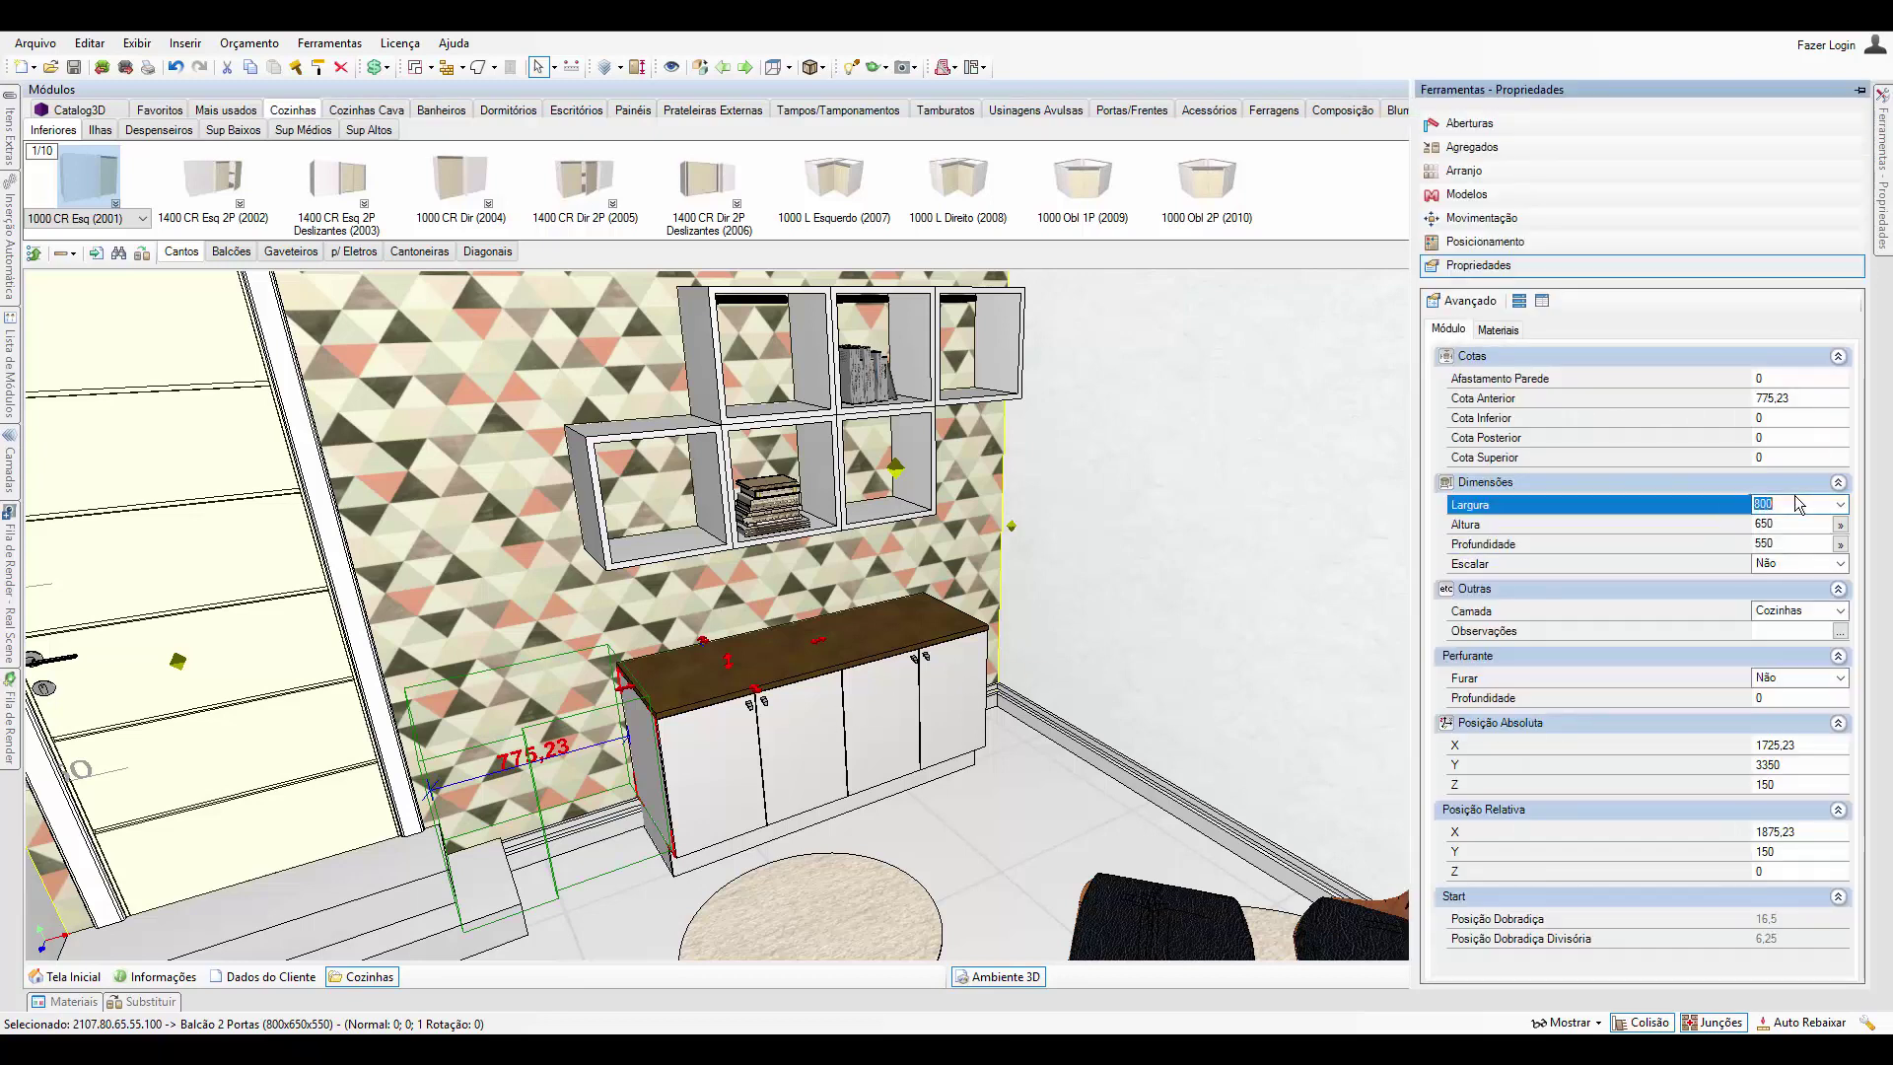
{"action": "left_click", "coordinate": [1789, 523]}
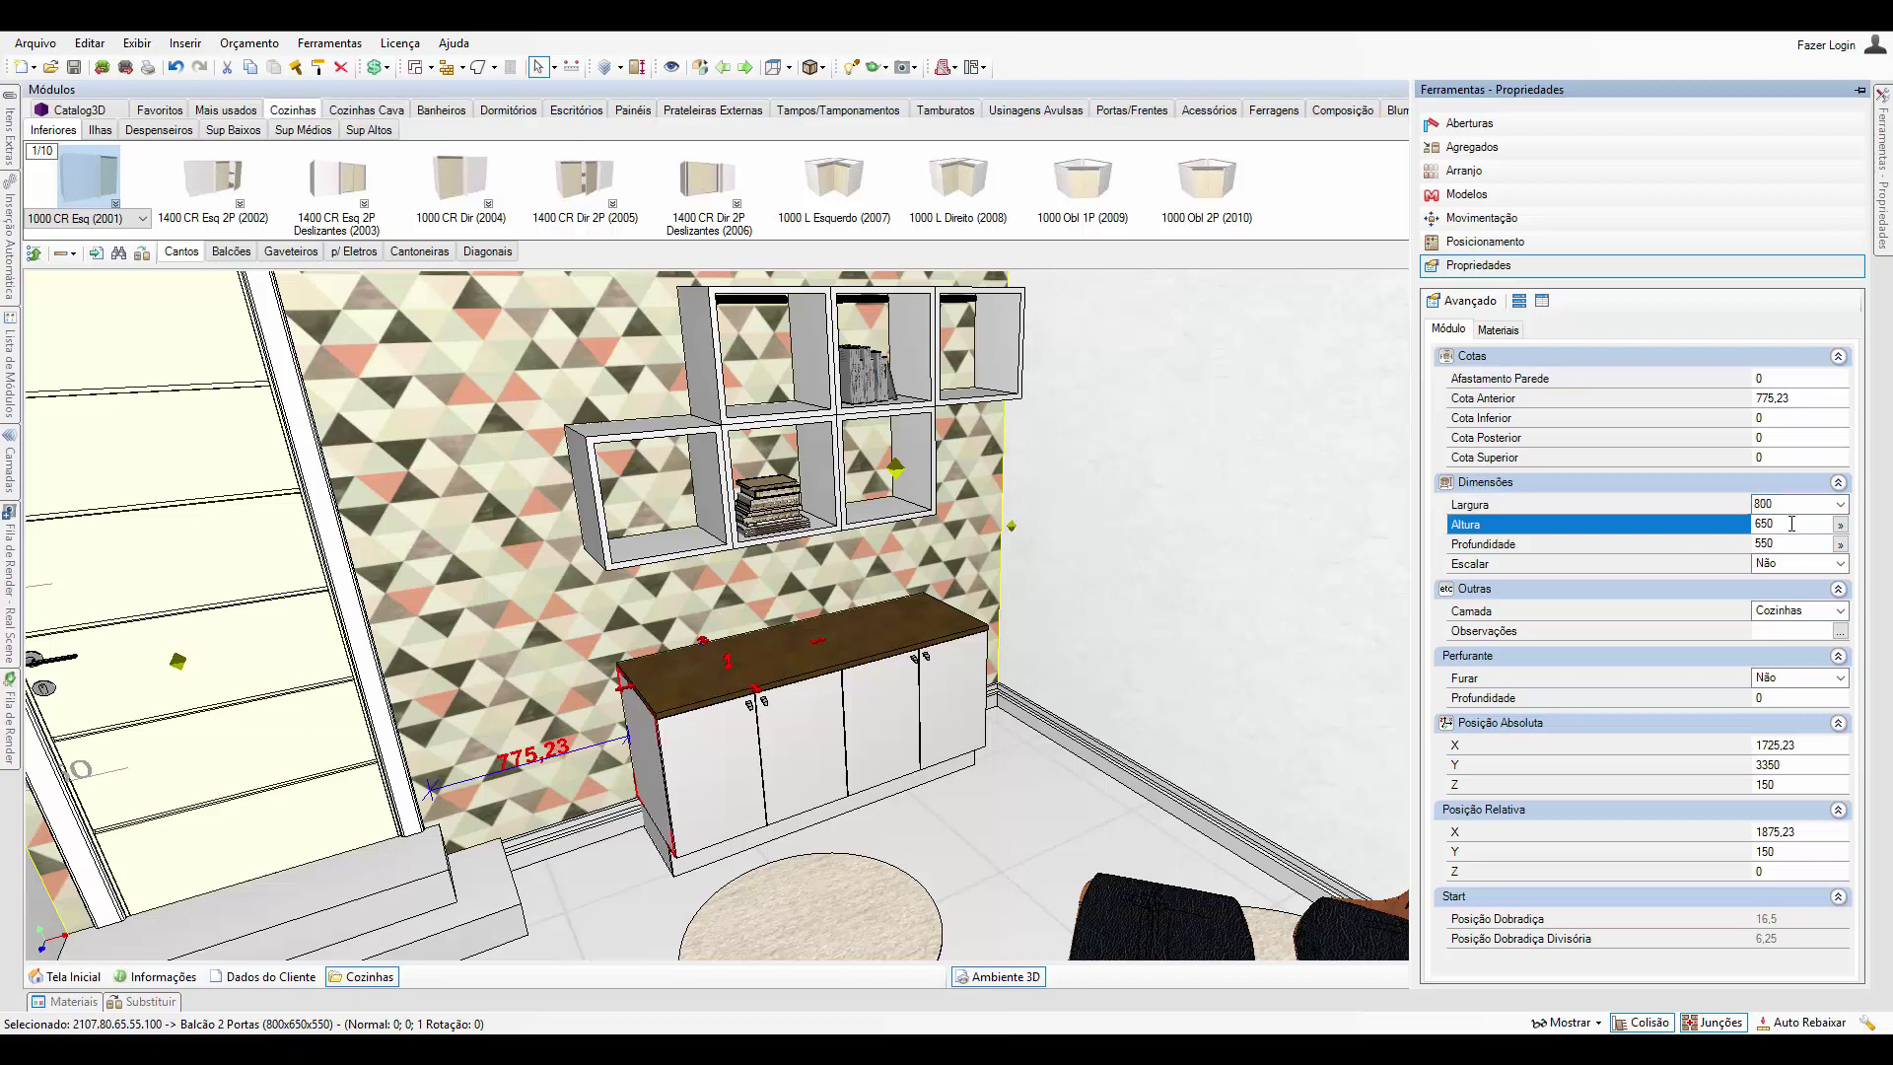
{"action": "left_click", "coordinate": [1799, 542]}
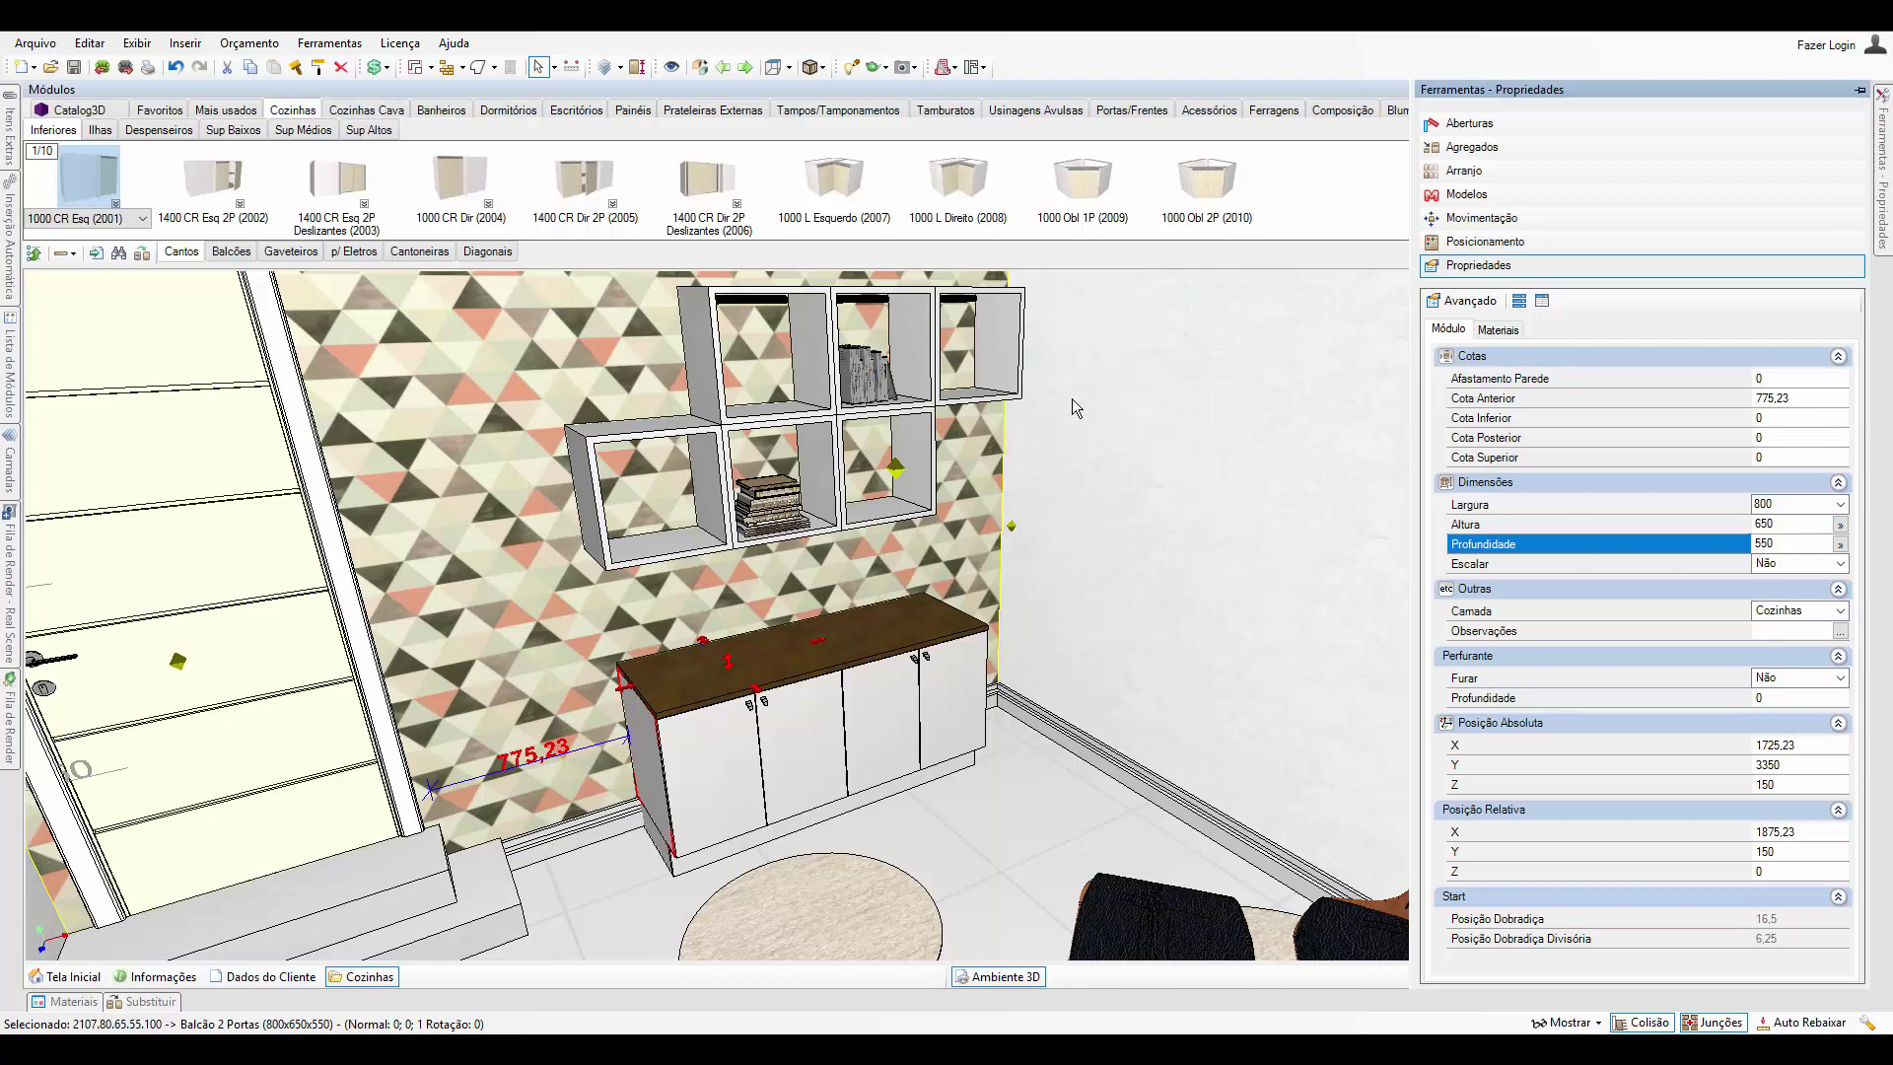
Open the dimension configurator and review the kitchen assembly structure settings for Cantos / Balcões / Eletros.
{"action": "left_click", "coordinate": [638, 69]}
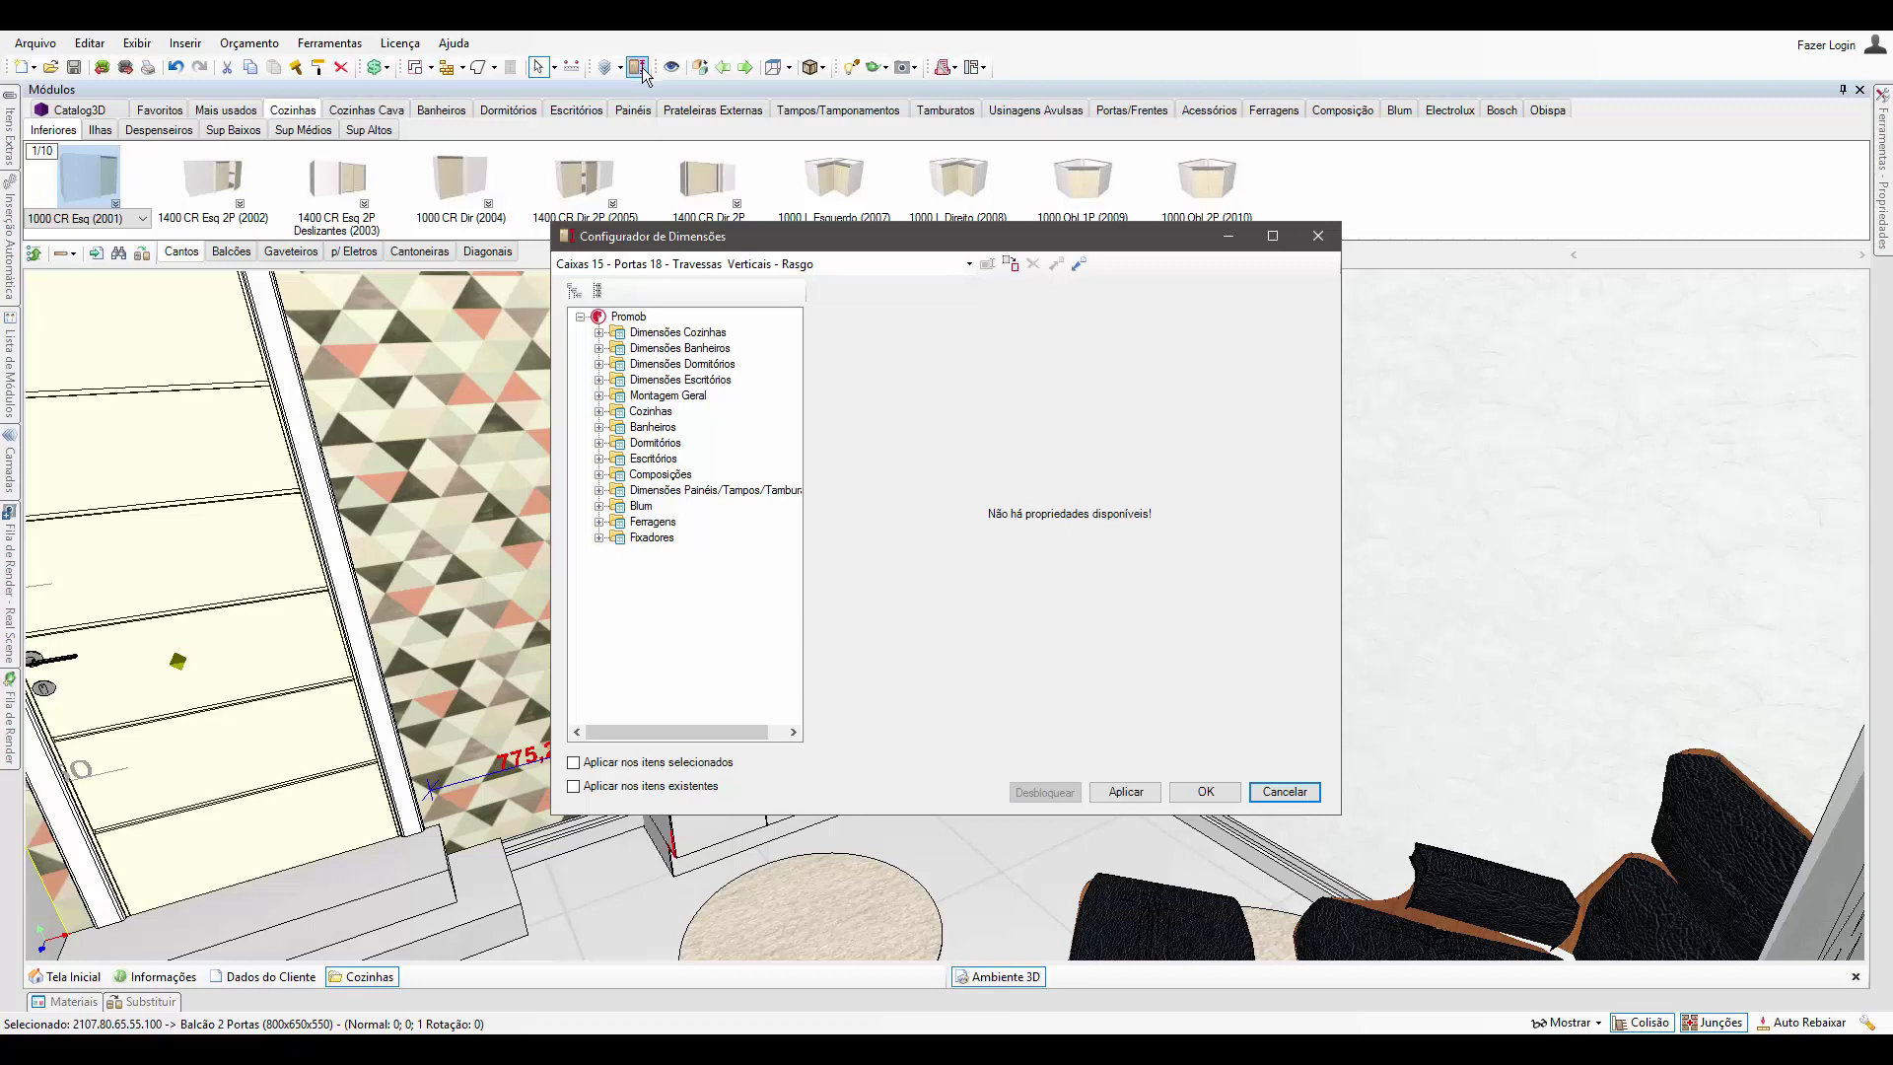
{"action": "left_click", "coordinate": [598, 412]}
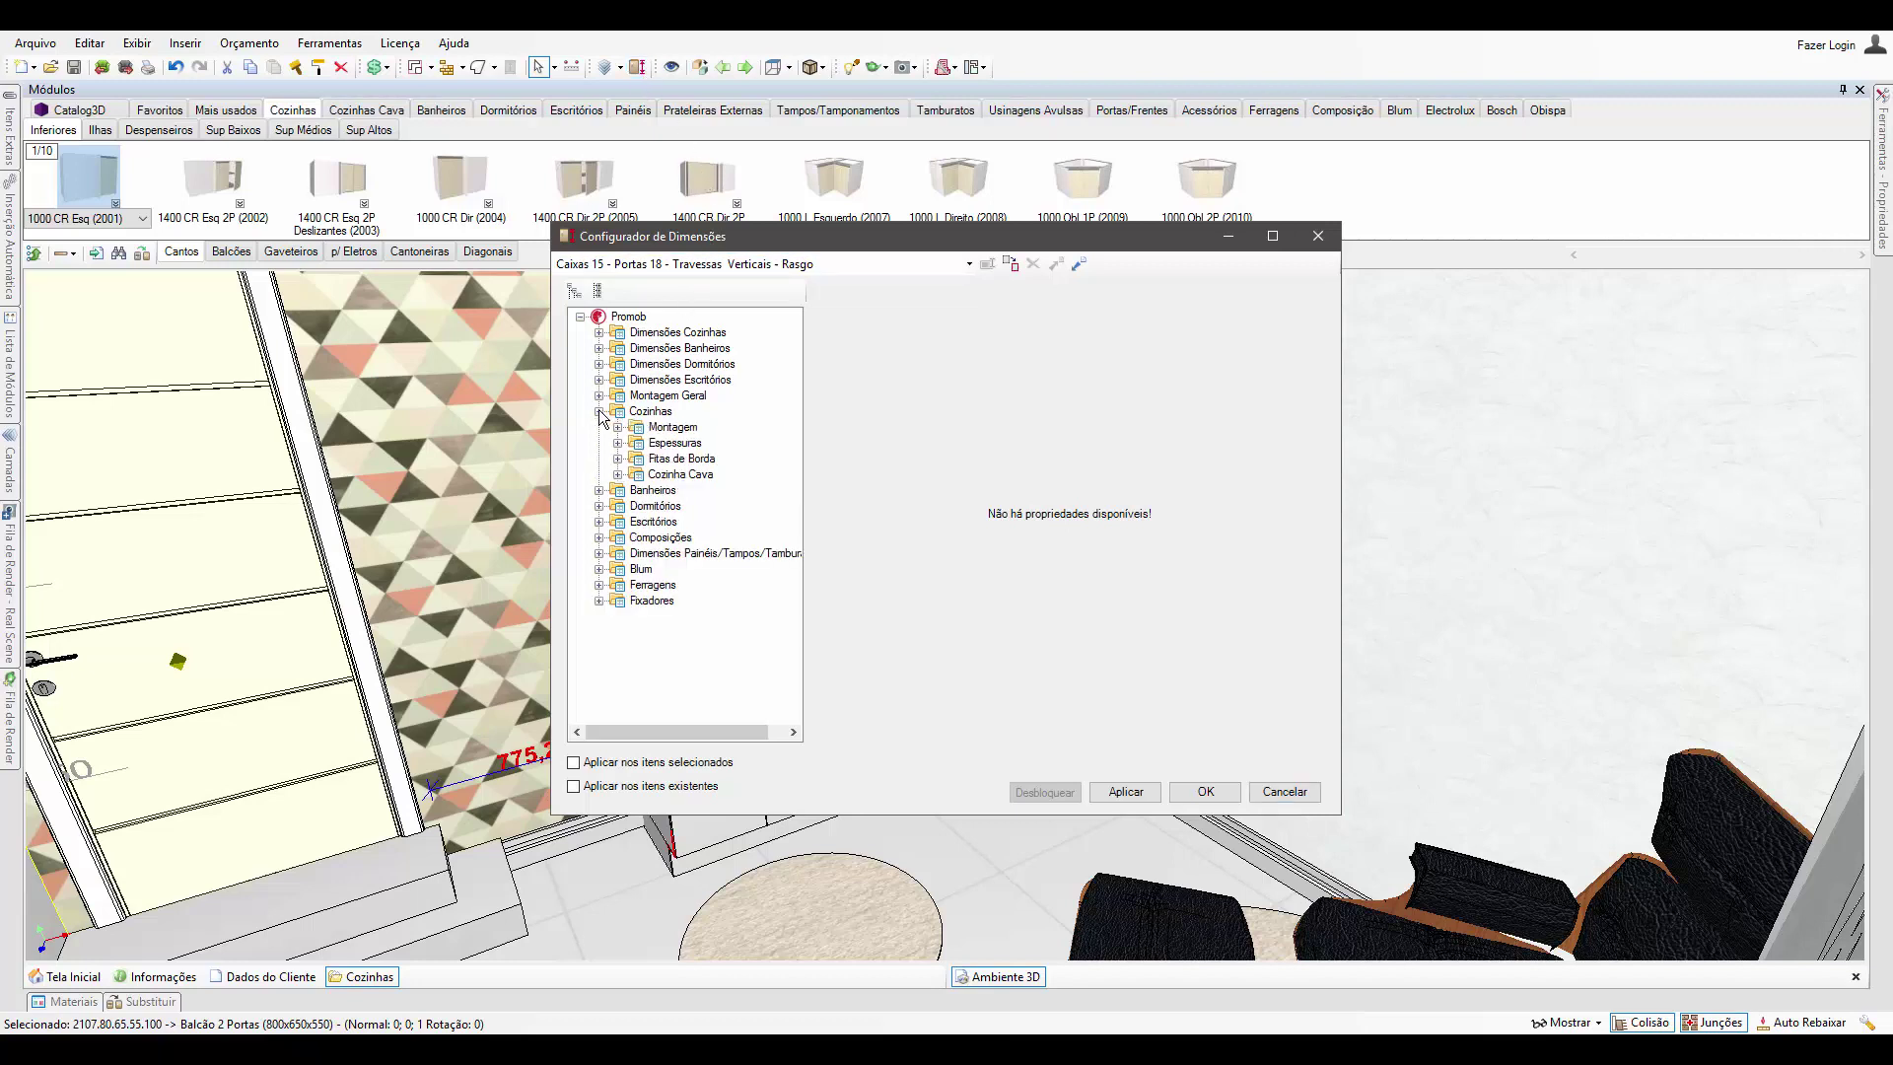
{"action": "left_click", "coordinate": [617, 426]}
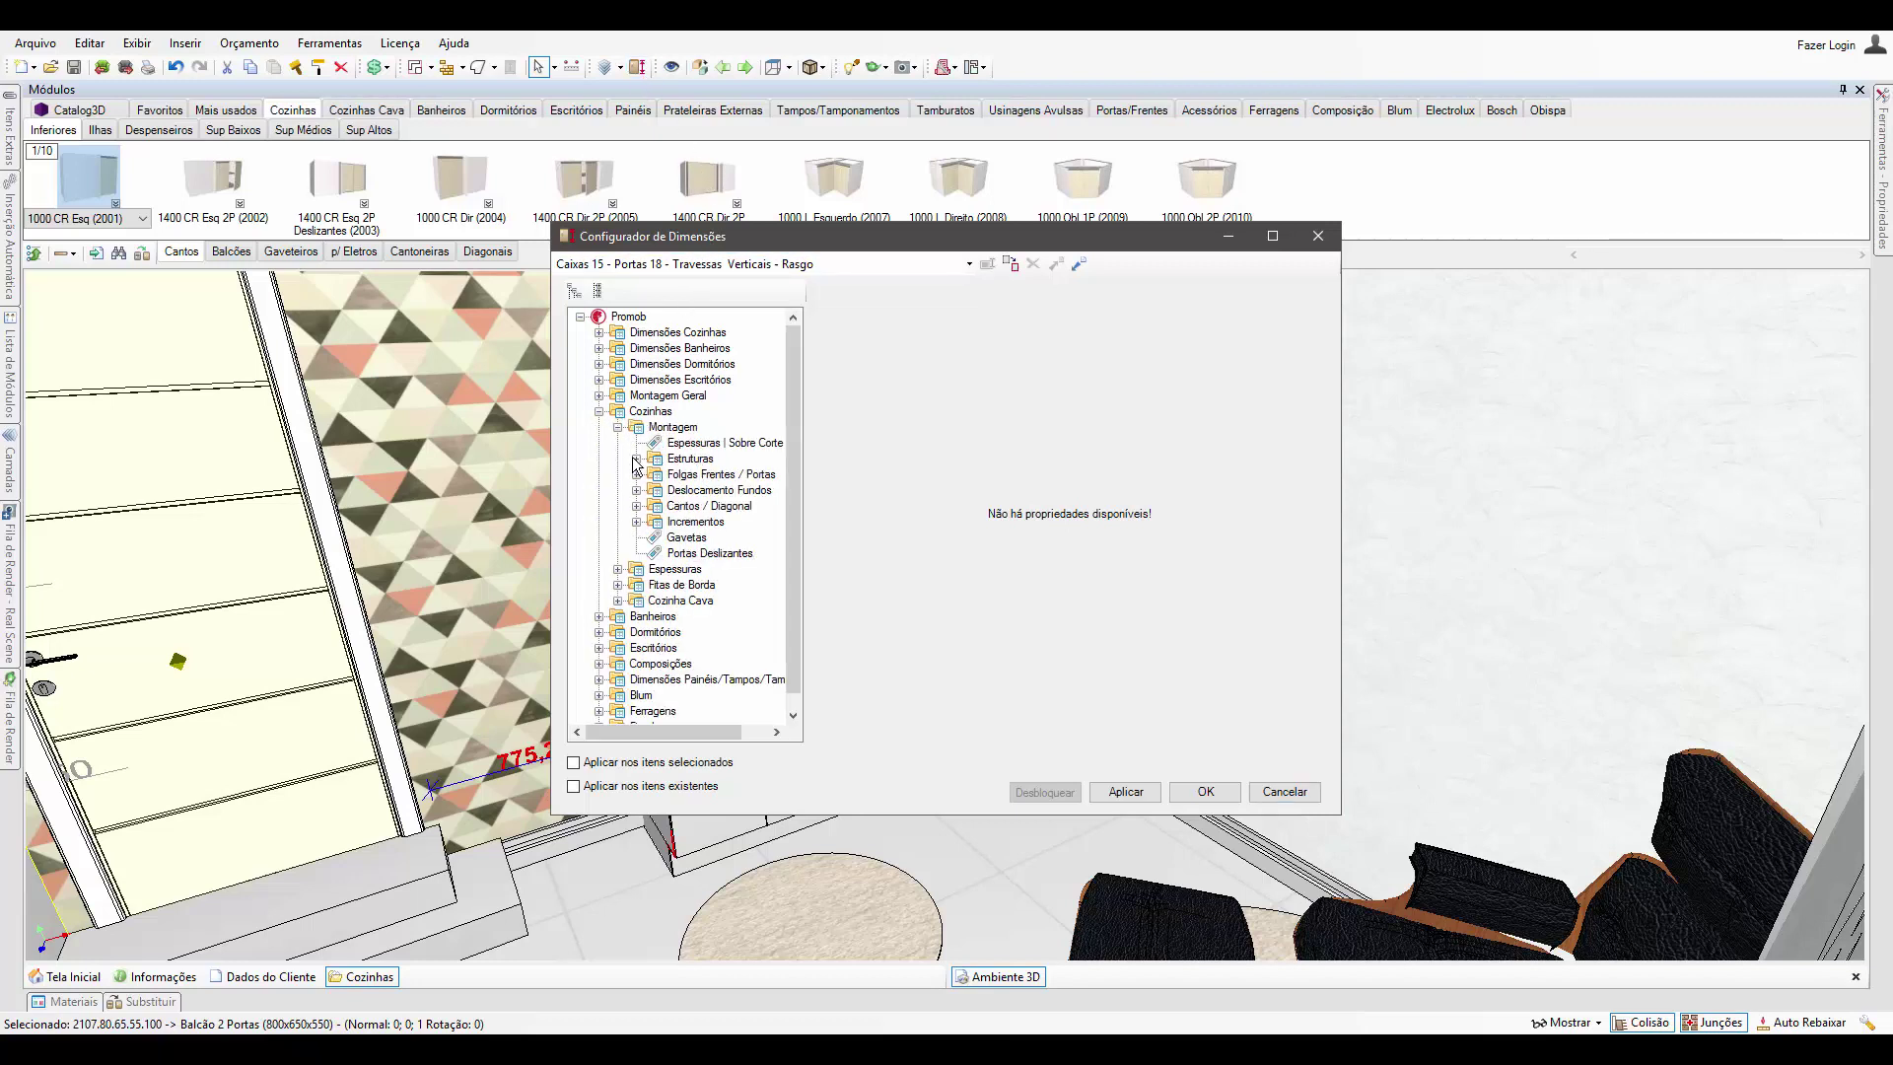
{"action": "left_click", "coordinate": [636, 458]}
{"action": "left_click", "coordinate": [729, 474]}
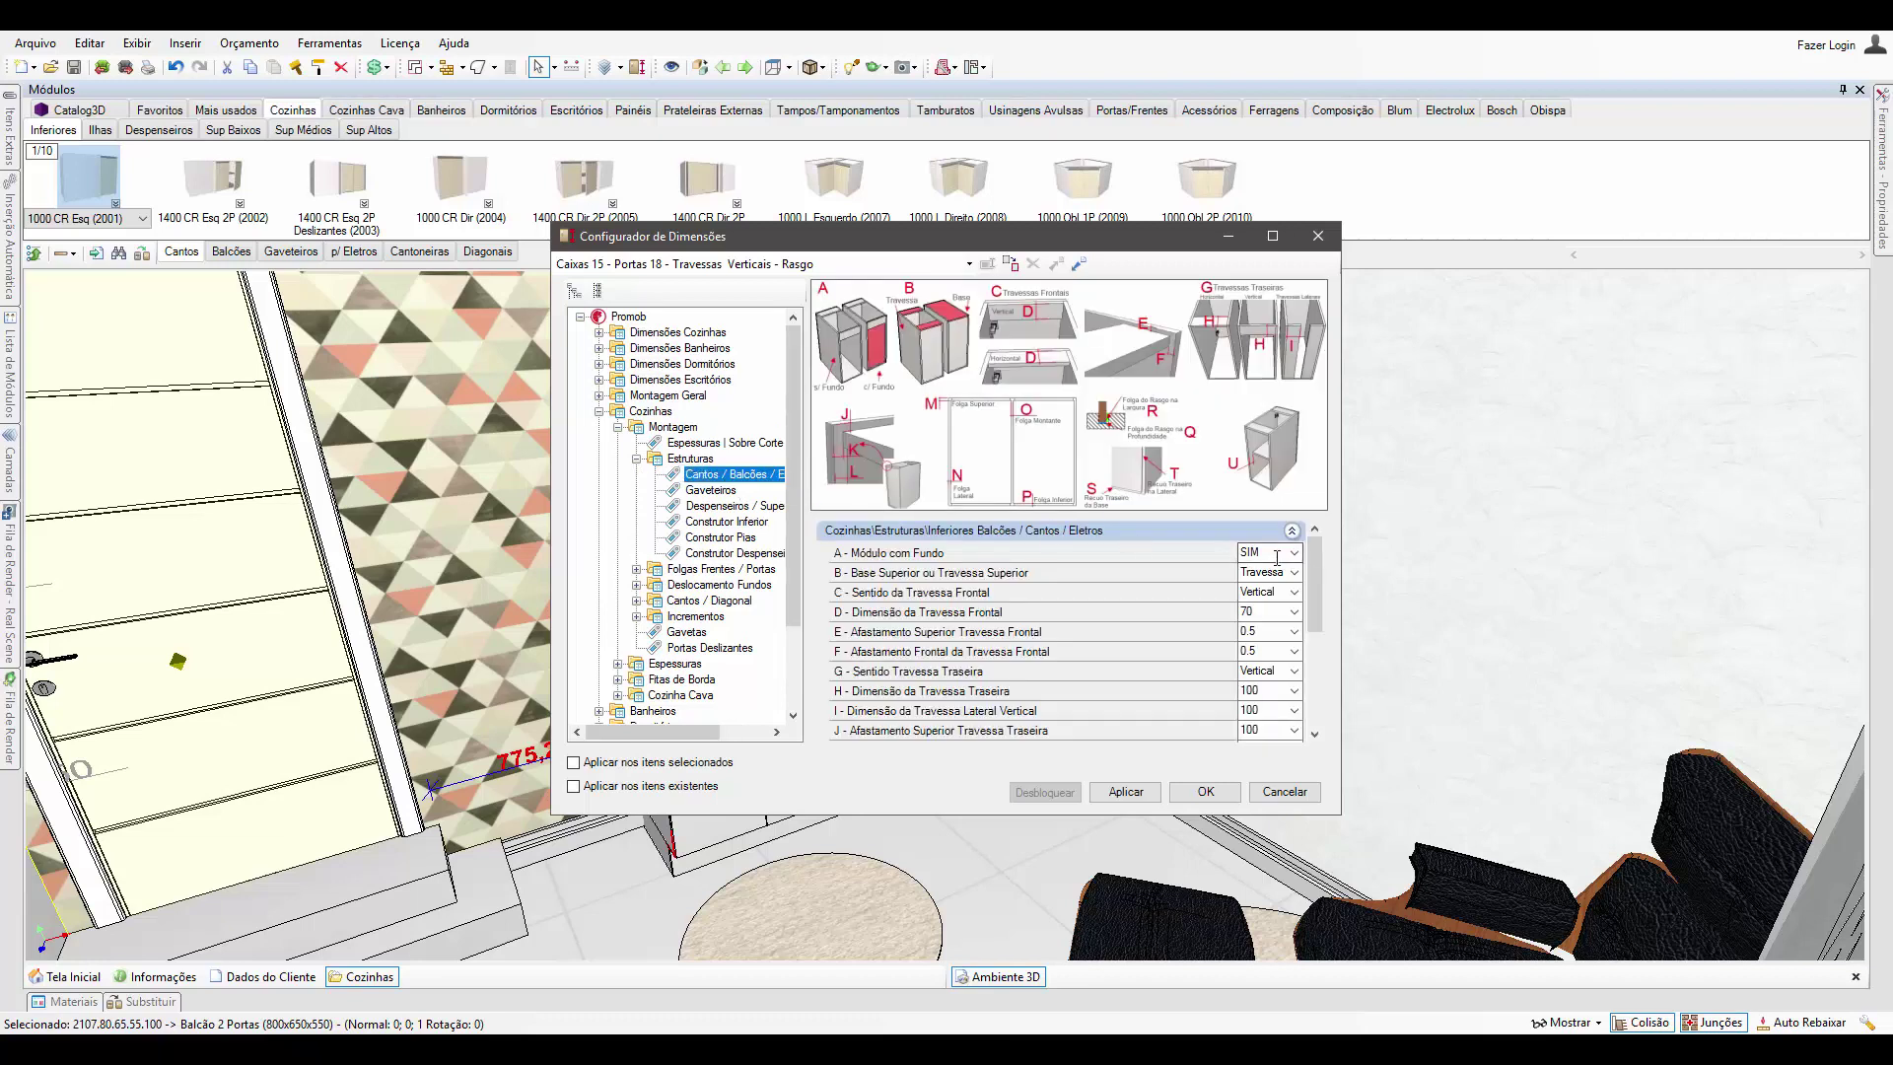
{"action": "mouse_move", "coordinate": [1323, 583]}
{"action": "left_mouse_down"}
{"action": "mouse_move", "coordinate": [1315, 678]}
{"action": "mouse_move", "coordinate": [1328, 566]}
{"action": "left_mouse_up"}
Review the Aventos and VB hardware settings under Ferragens in the dimension configurator.
{"action": "left_click", "coordinate": [793, 715]}
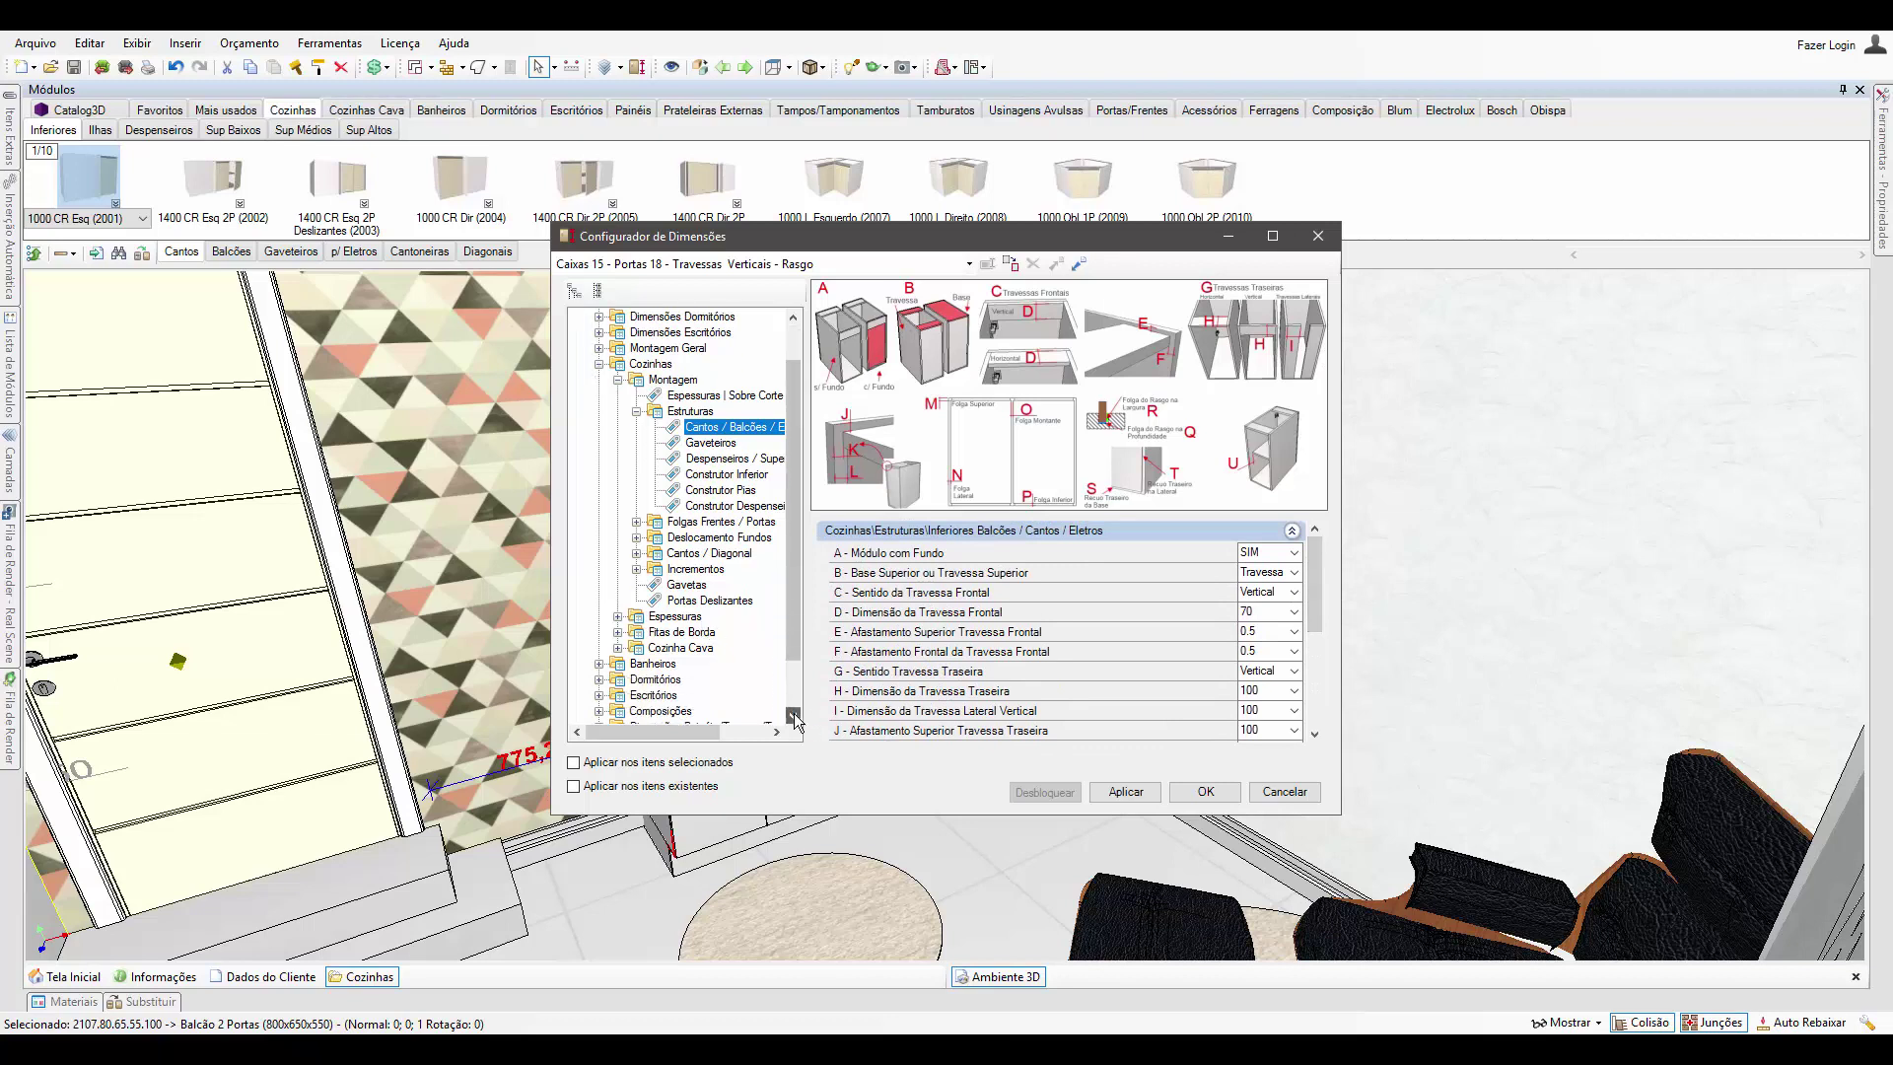
{"action": "left_click", "coordinate": [794, 715]}
{"action": "left_click", "coordinate": [601, 700]}
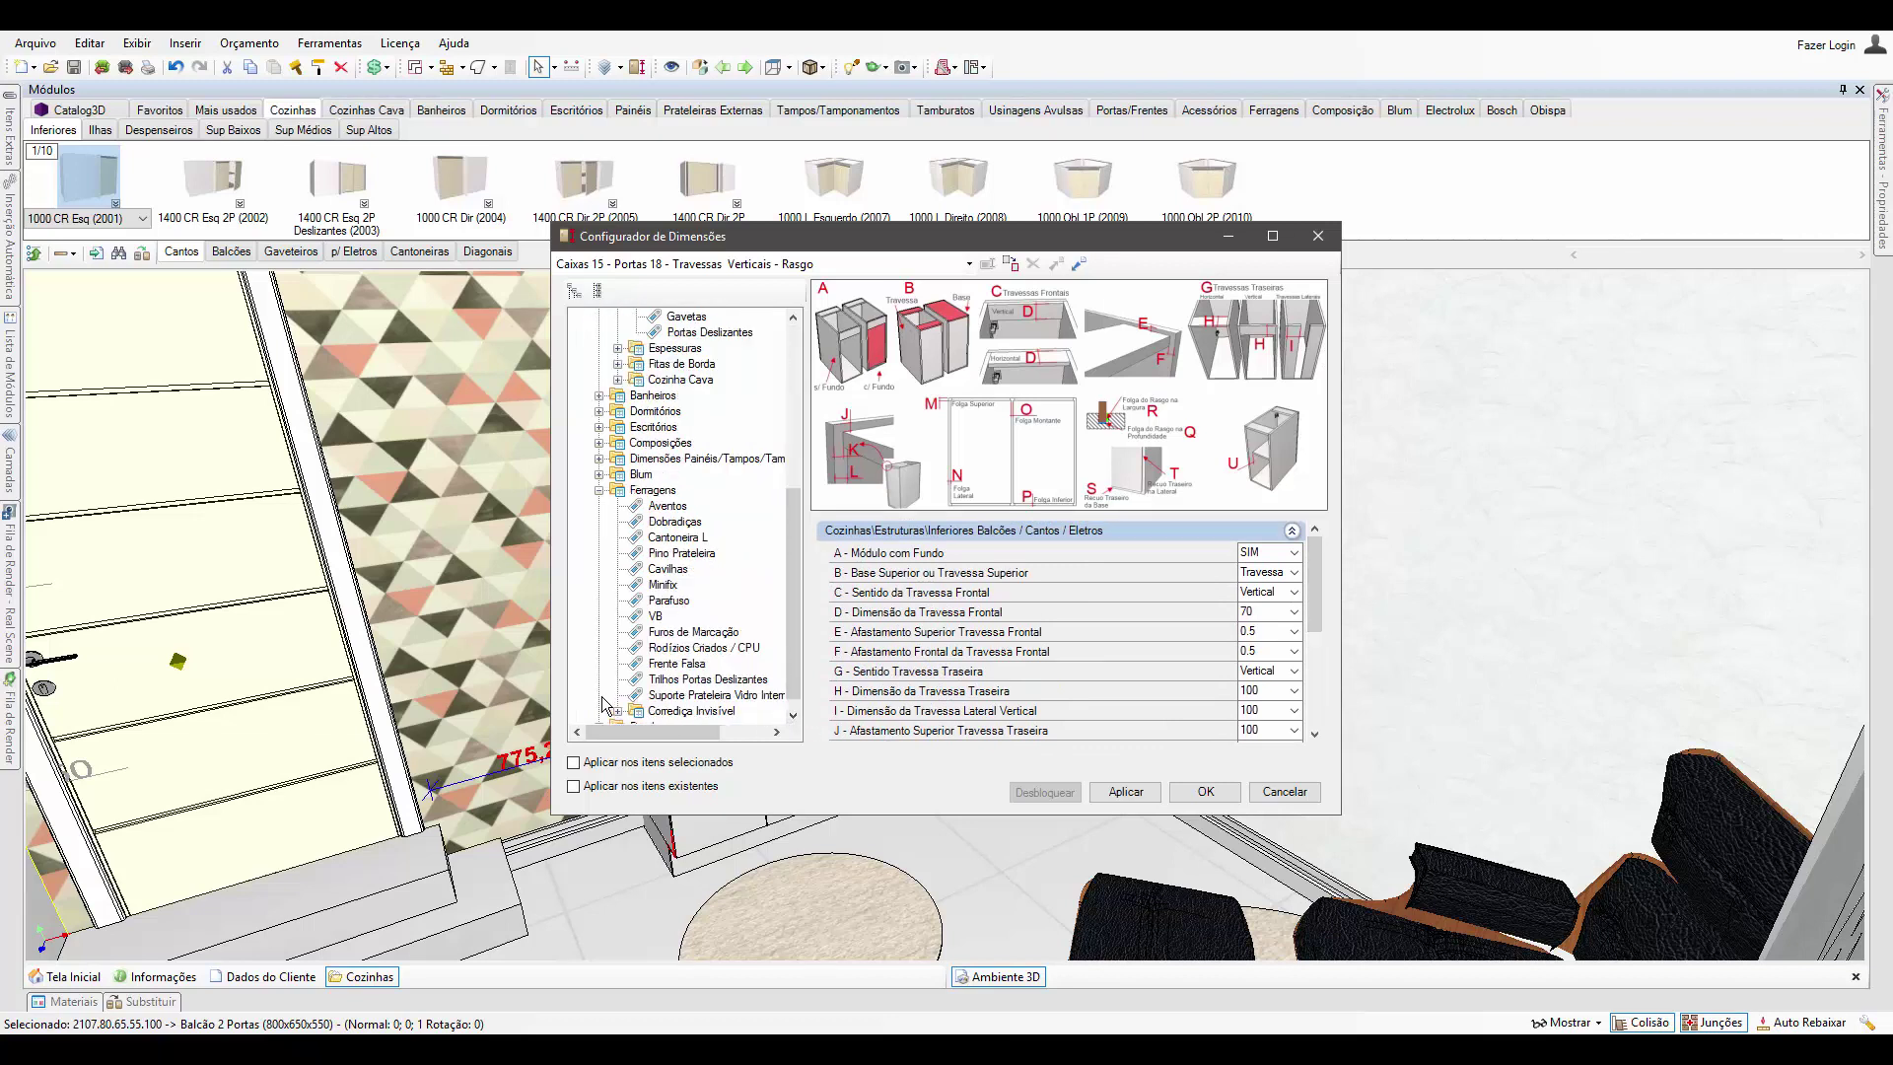
{"action": "left_click", "coordinate": [680, 508]}
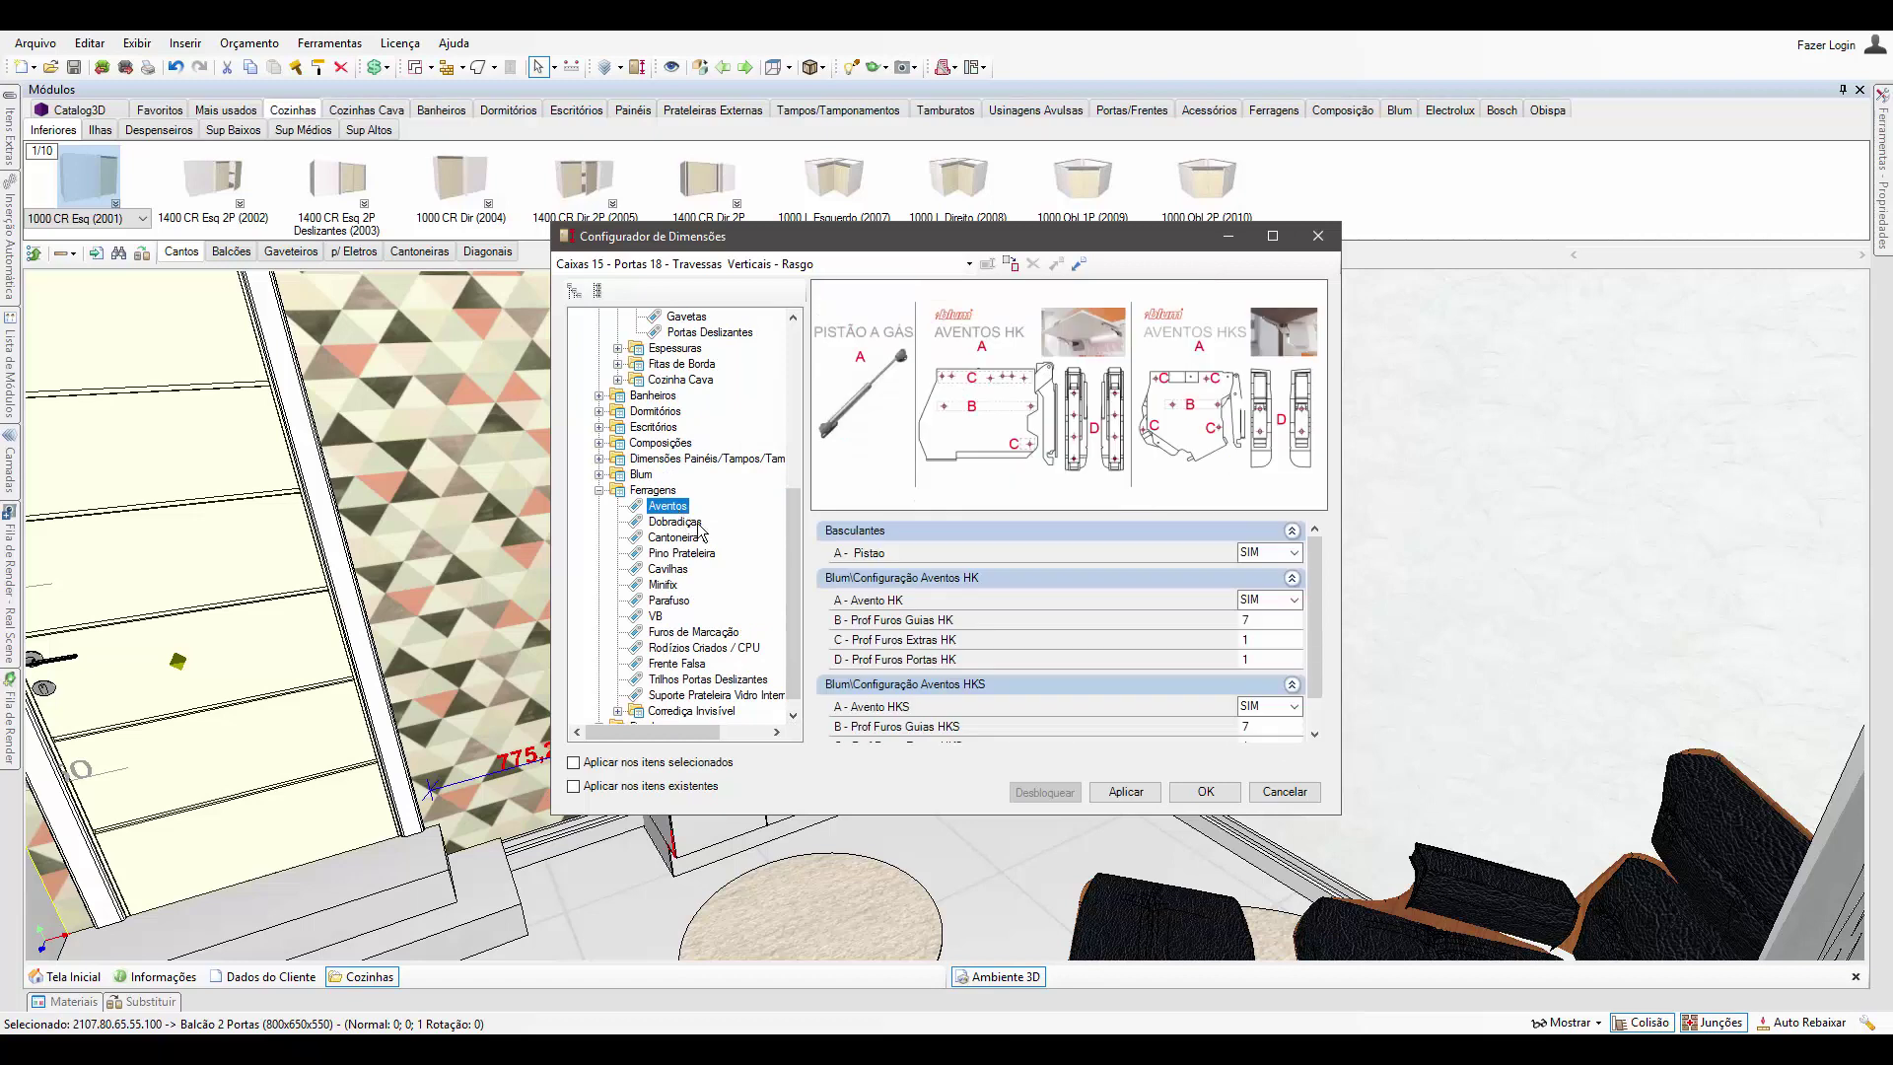
{"action": "left_click", "coordinate": [657, 617]}
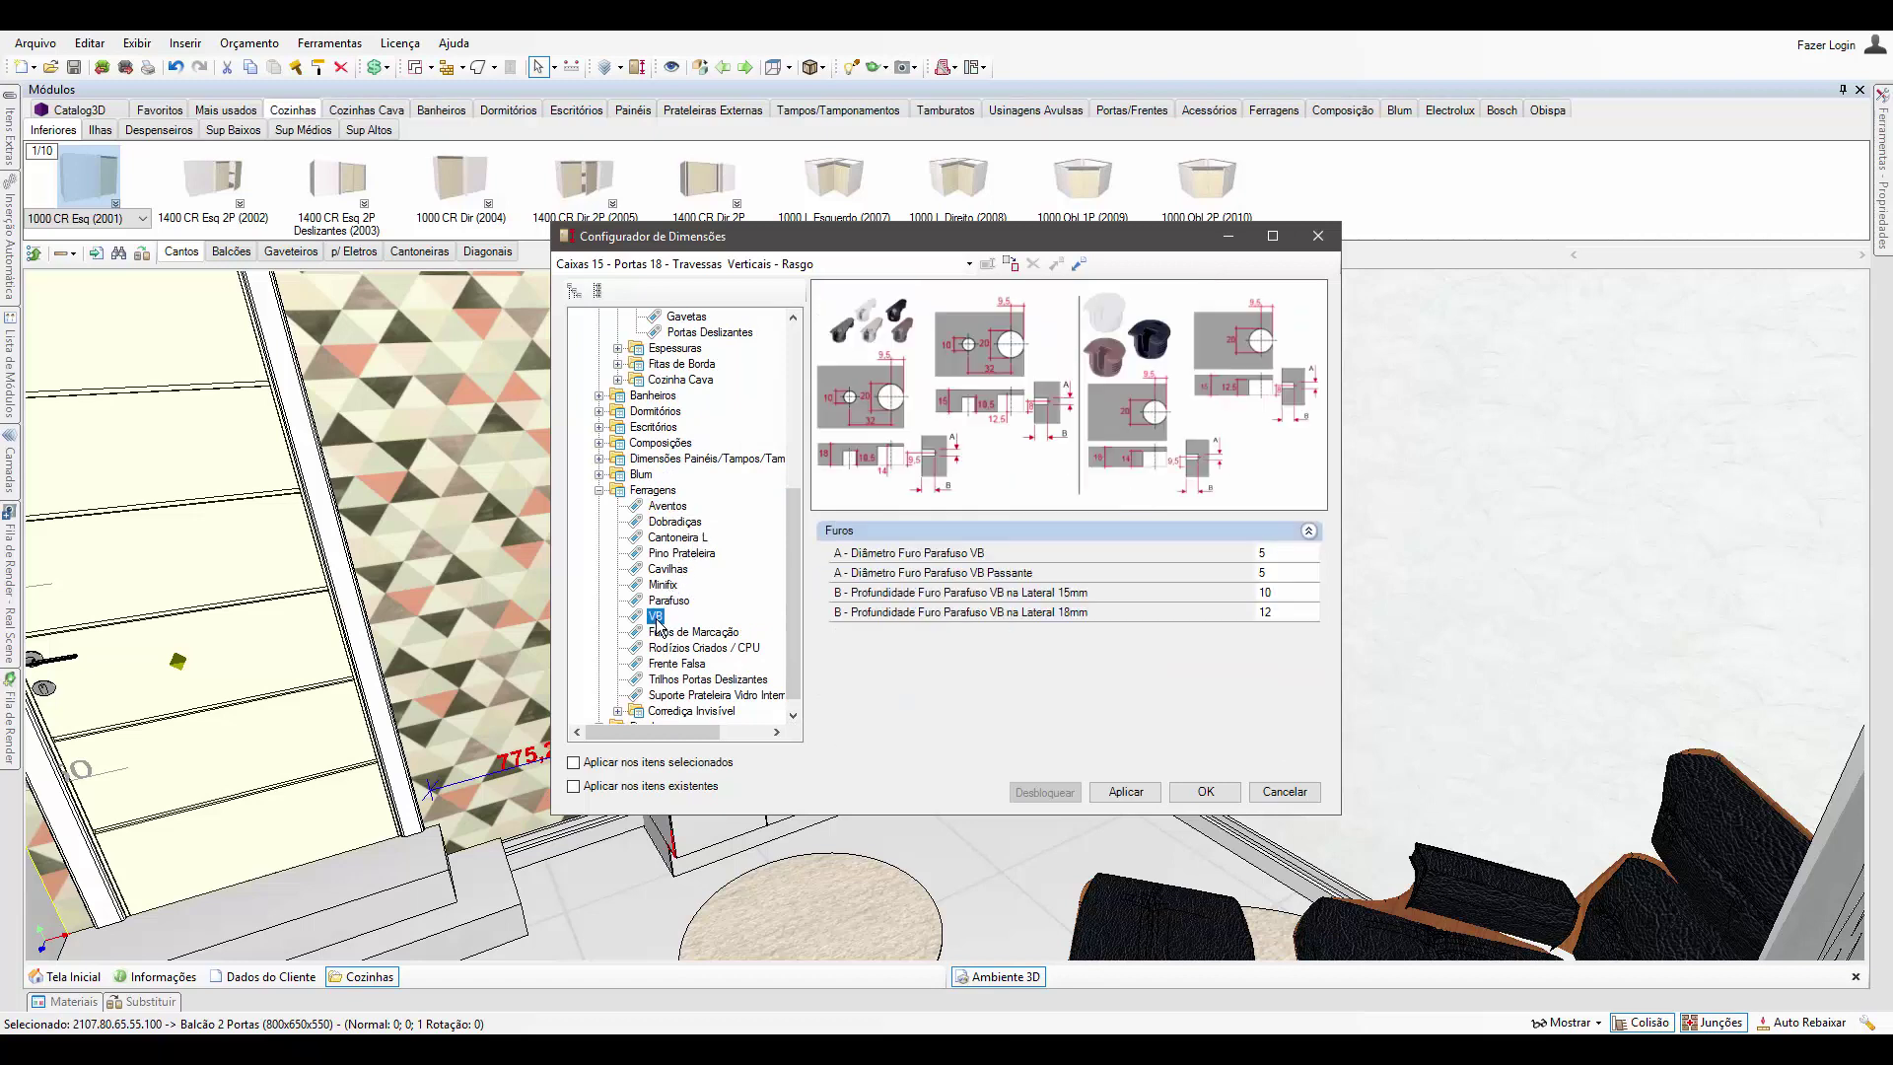
Review the Posicionamento Fixadores settings under Fixadores and close the dimension configurator without applying changes.
{"action": "left_click_drag", "start_coordinate": [797, 682], "coordinate": [797, 702]}
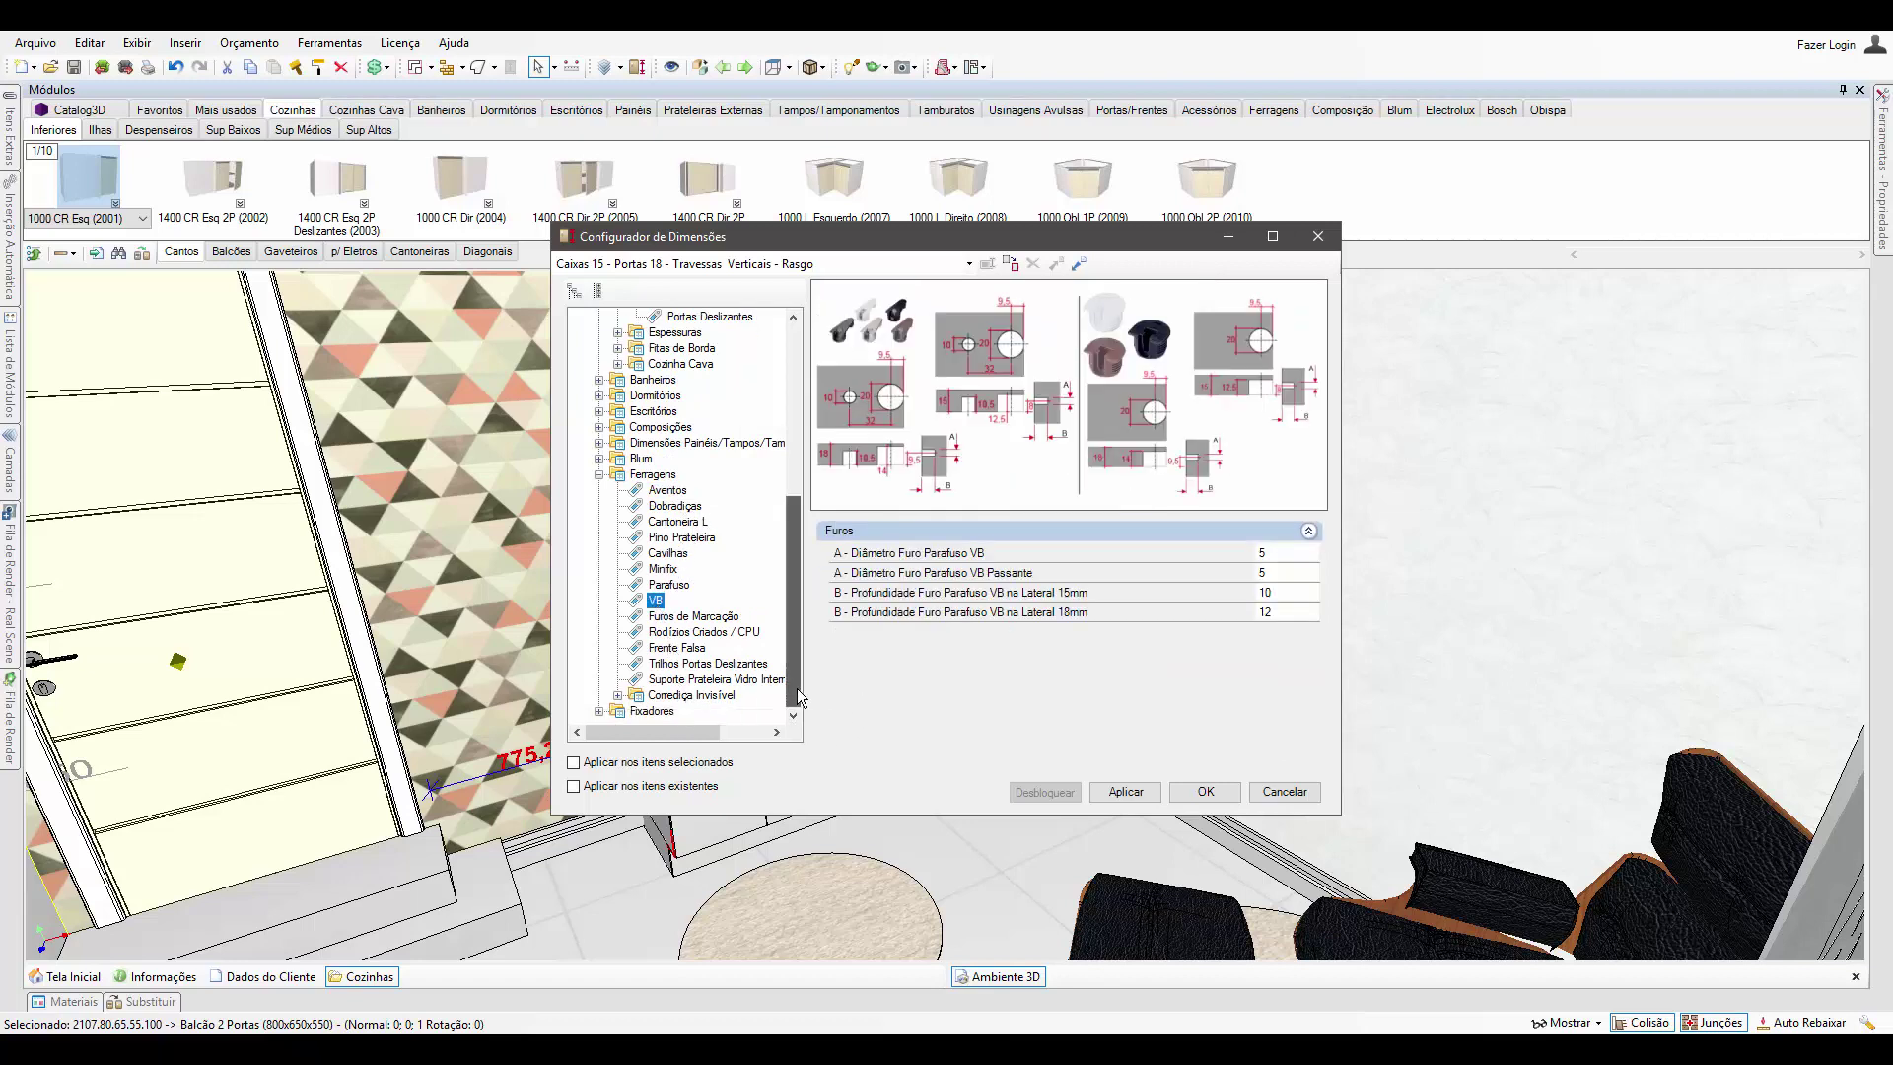
{"action": "left_click", "coordinate": [598, 710]}
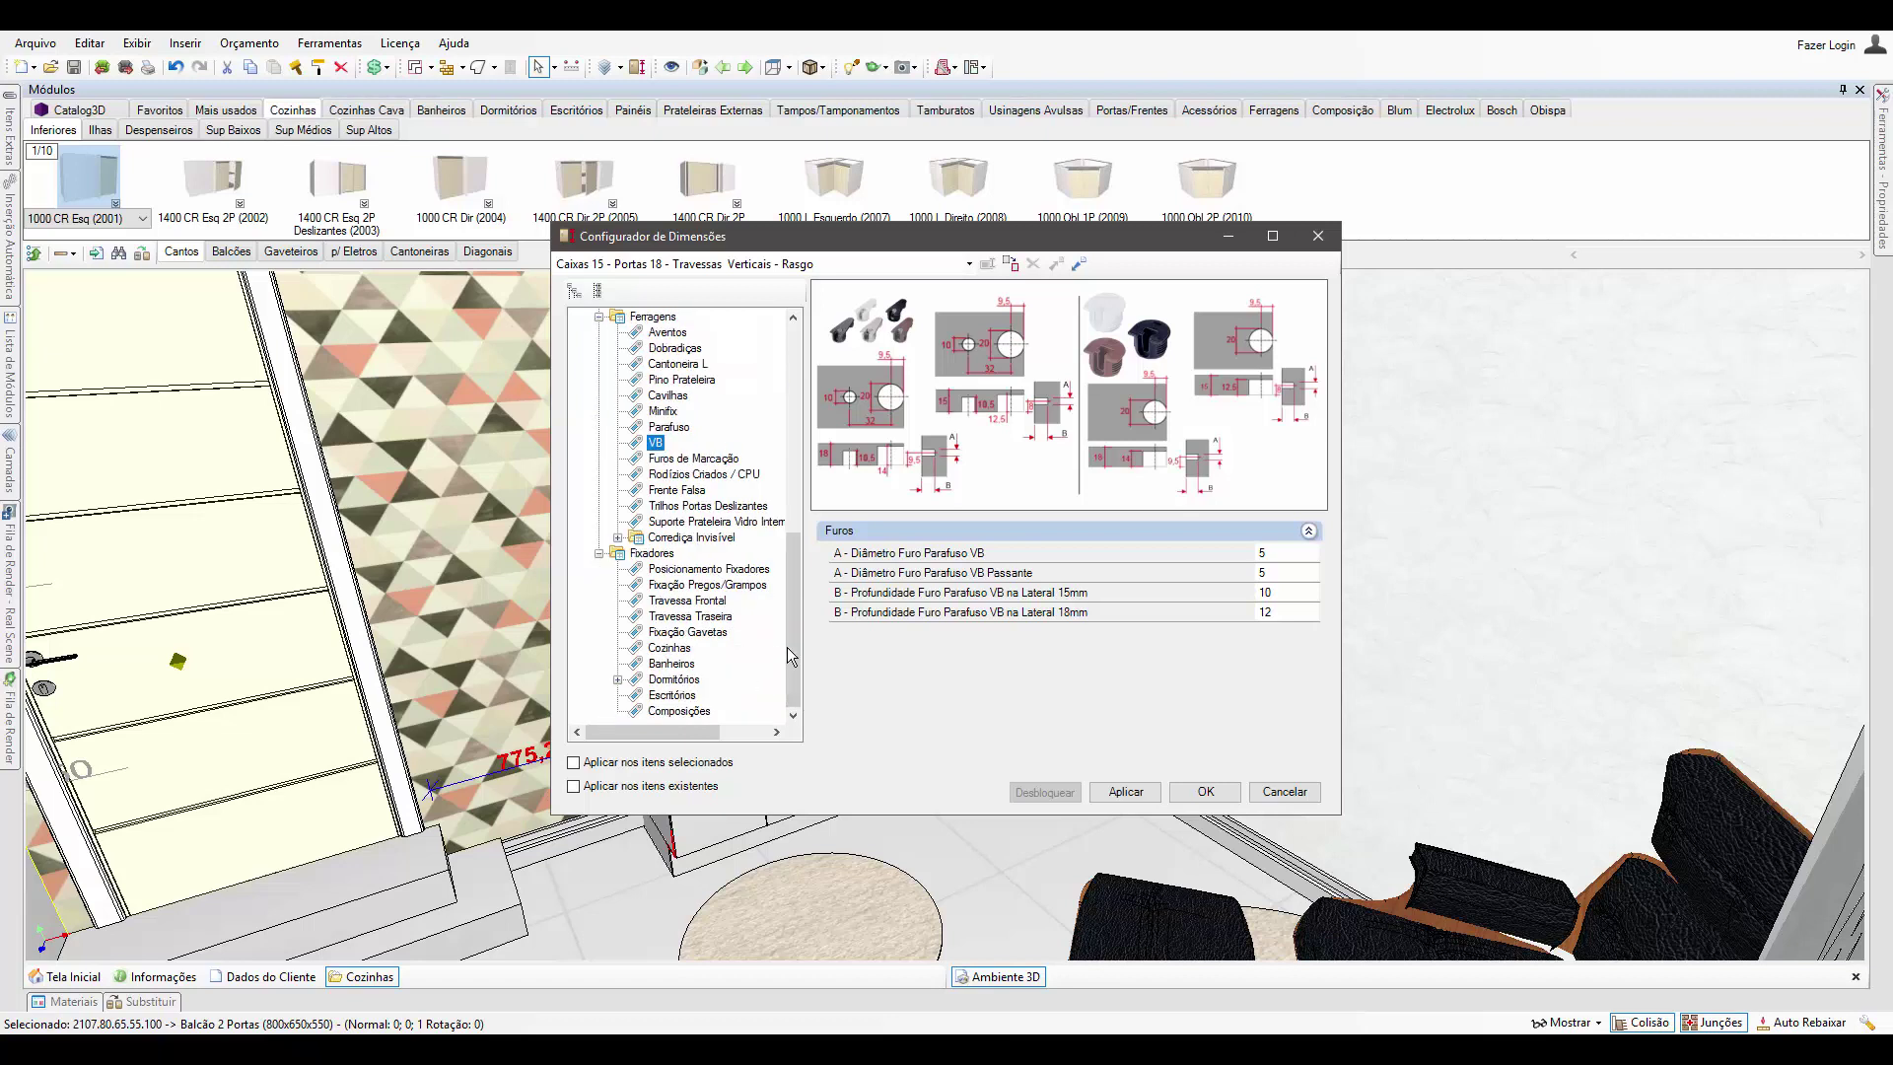
{"action": "left_click", "coordinate": [711, 570]}
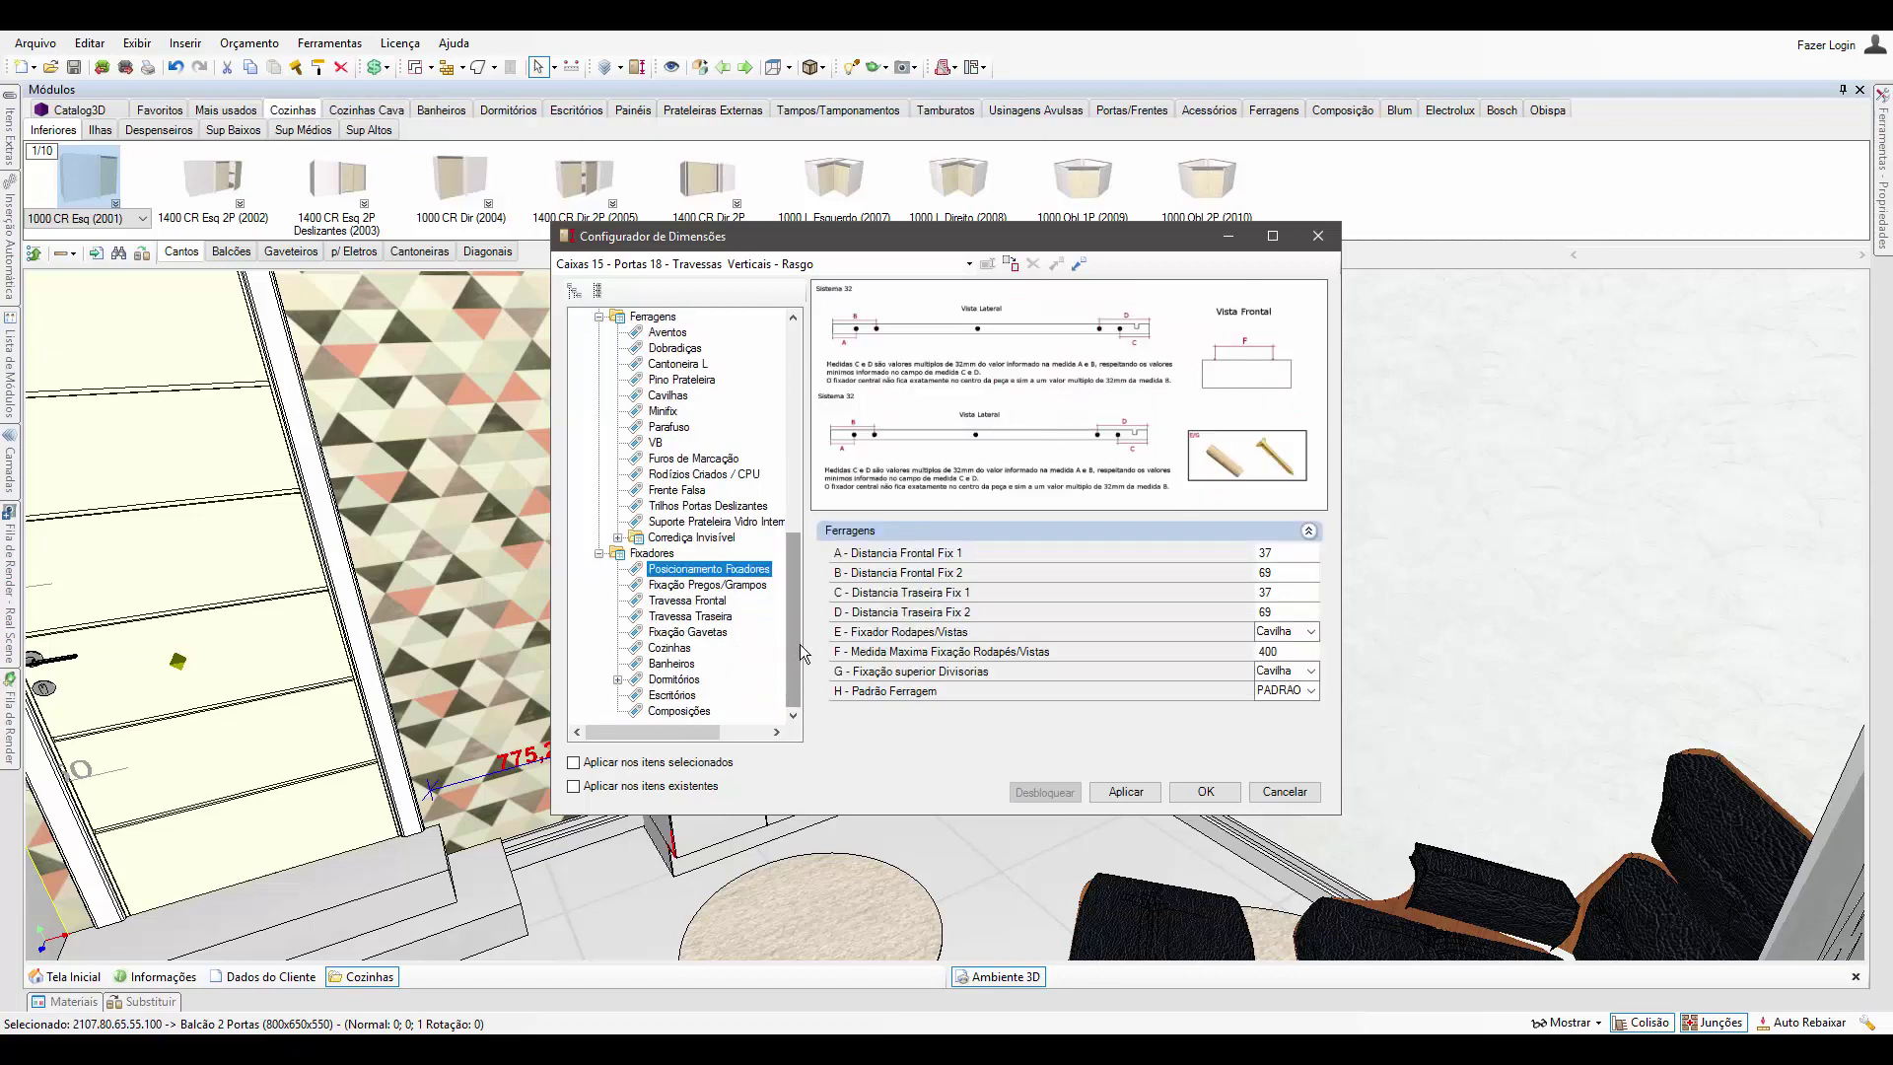
{"action": "scroll", "coordinate": [801, 642], "scroll_direction": "up", "scroll_amount": 10}
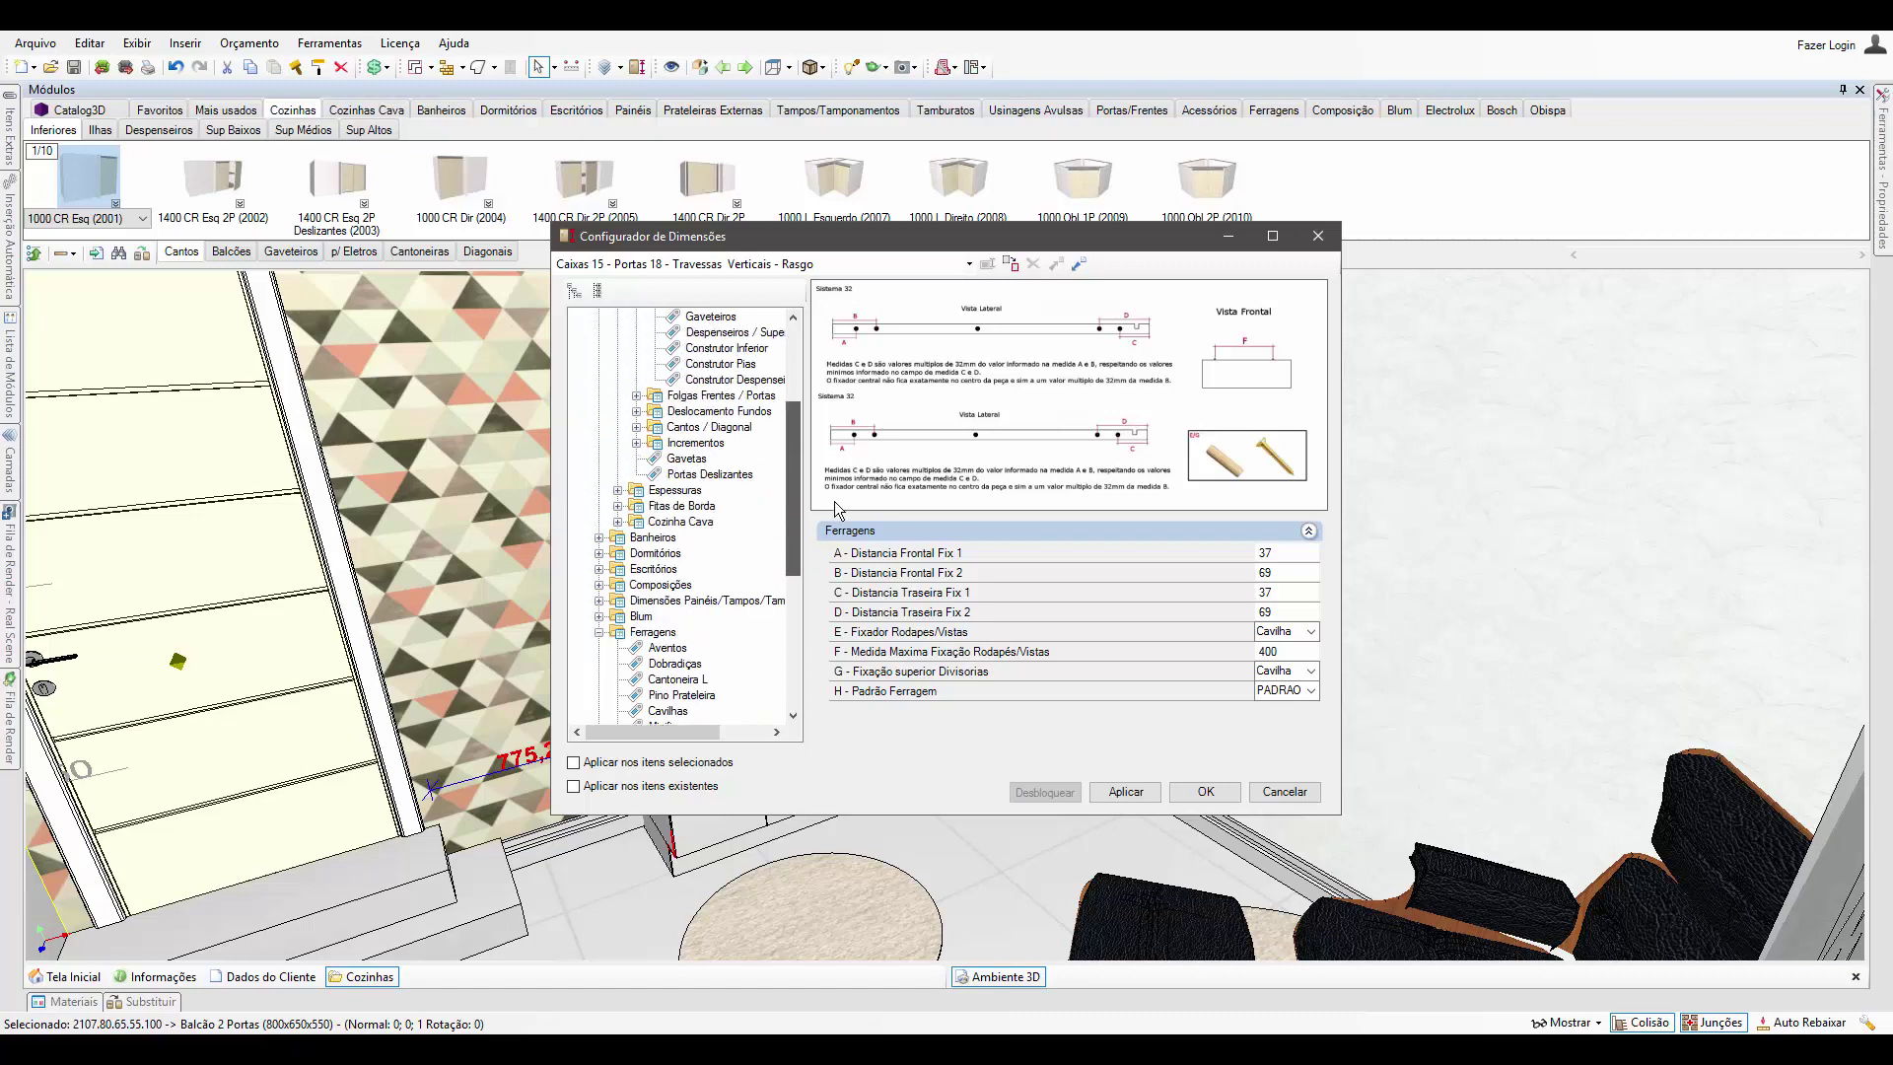
{"action": "left_click", "coordinate": [1305, 797]}
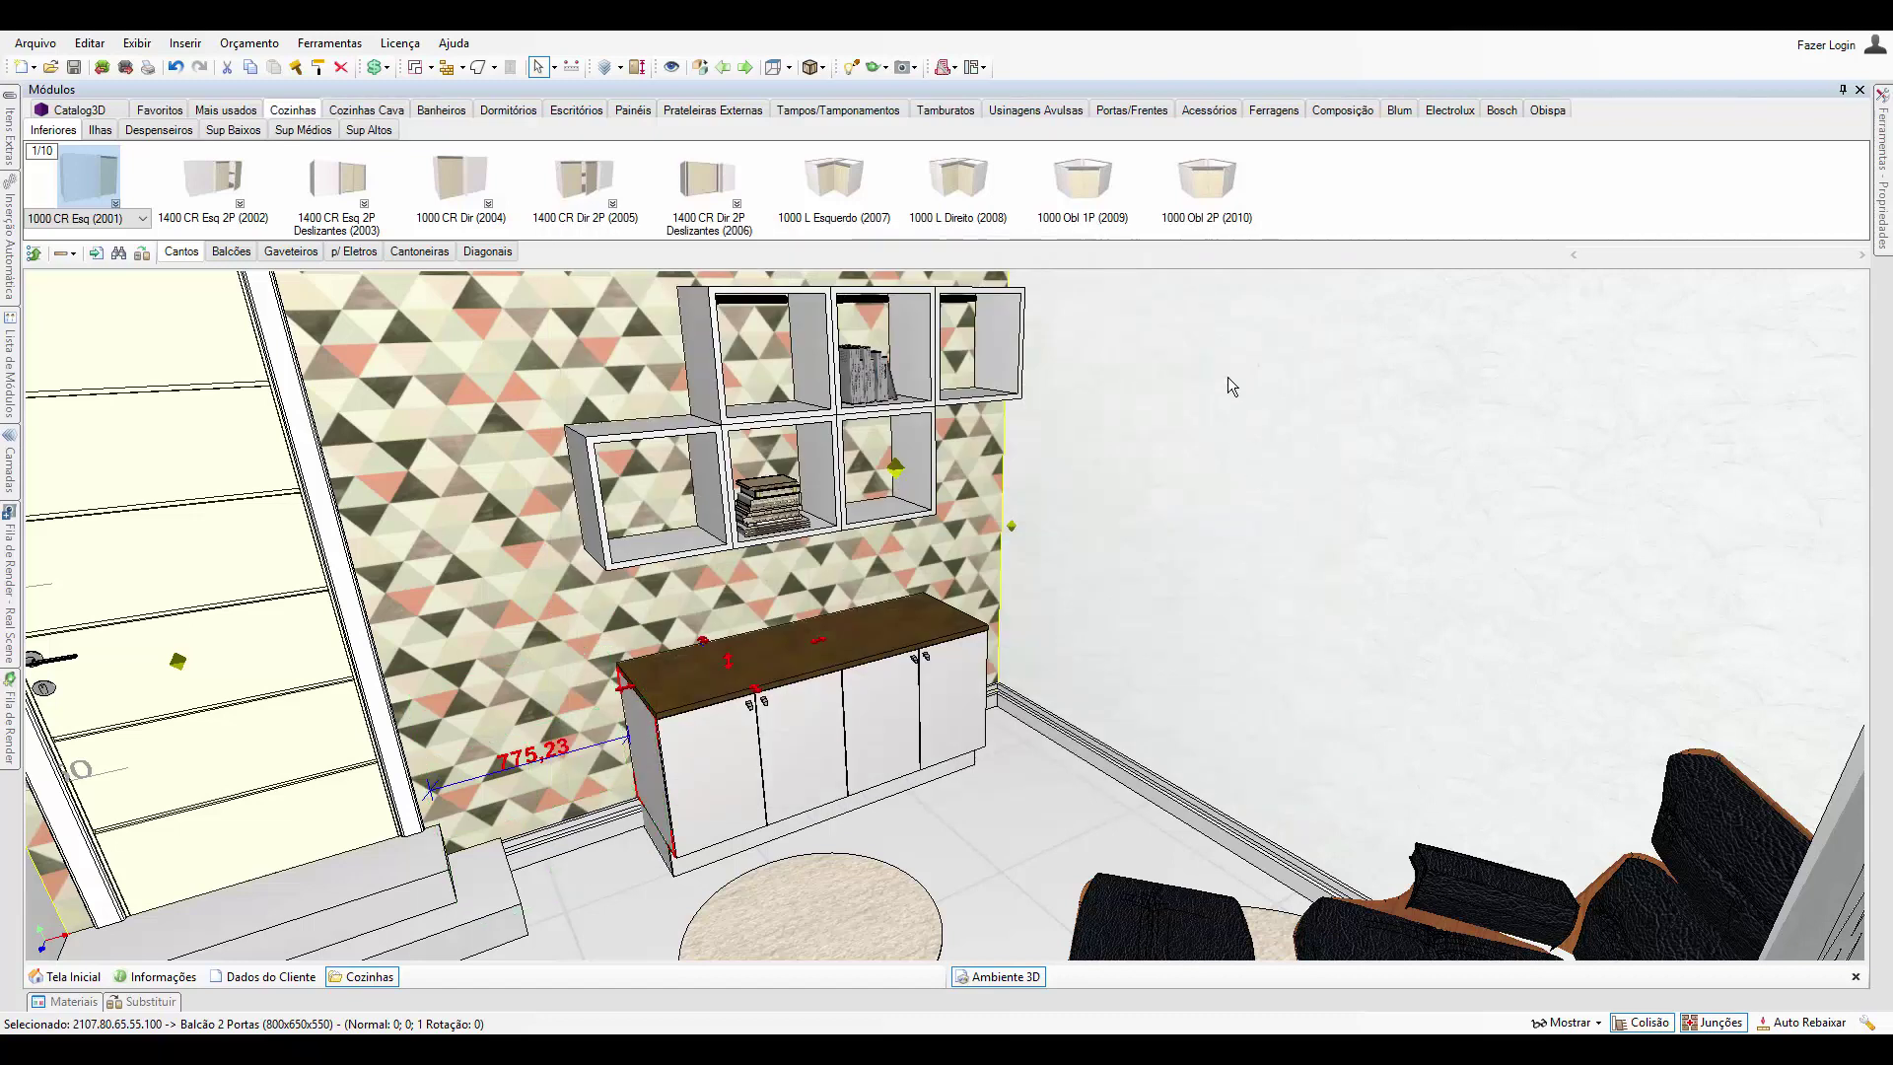
Browse the Composição module library, from side panels, crosspieces and backs through Diversos to Pés Mesas Escritórios.
{"action": "left_click", "coordinate": [1351, 113]}
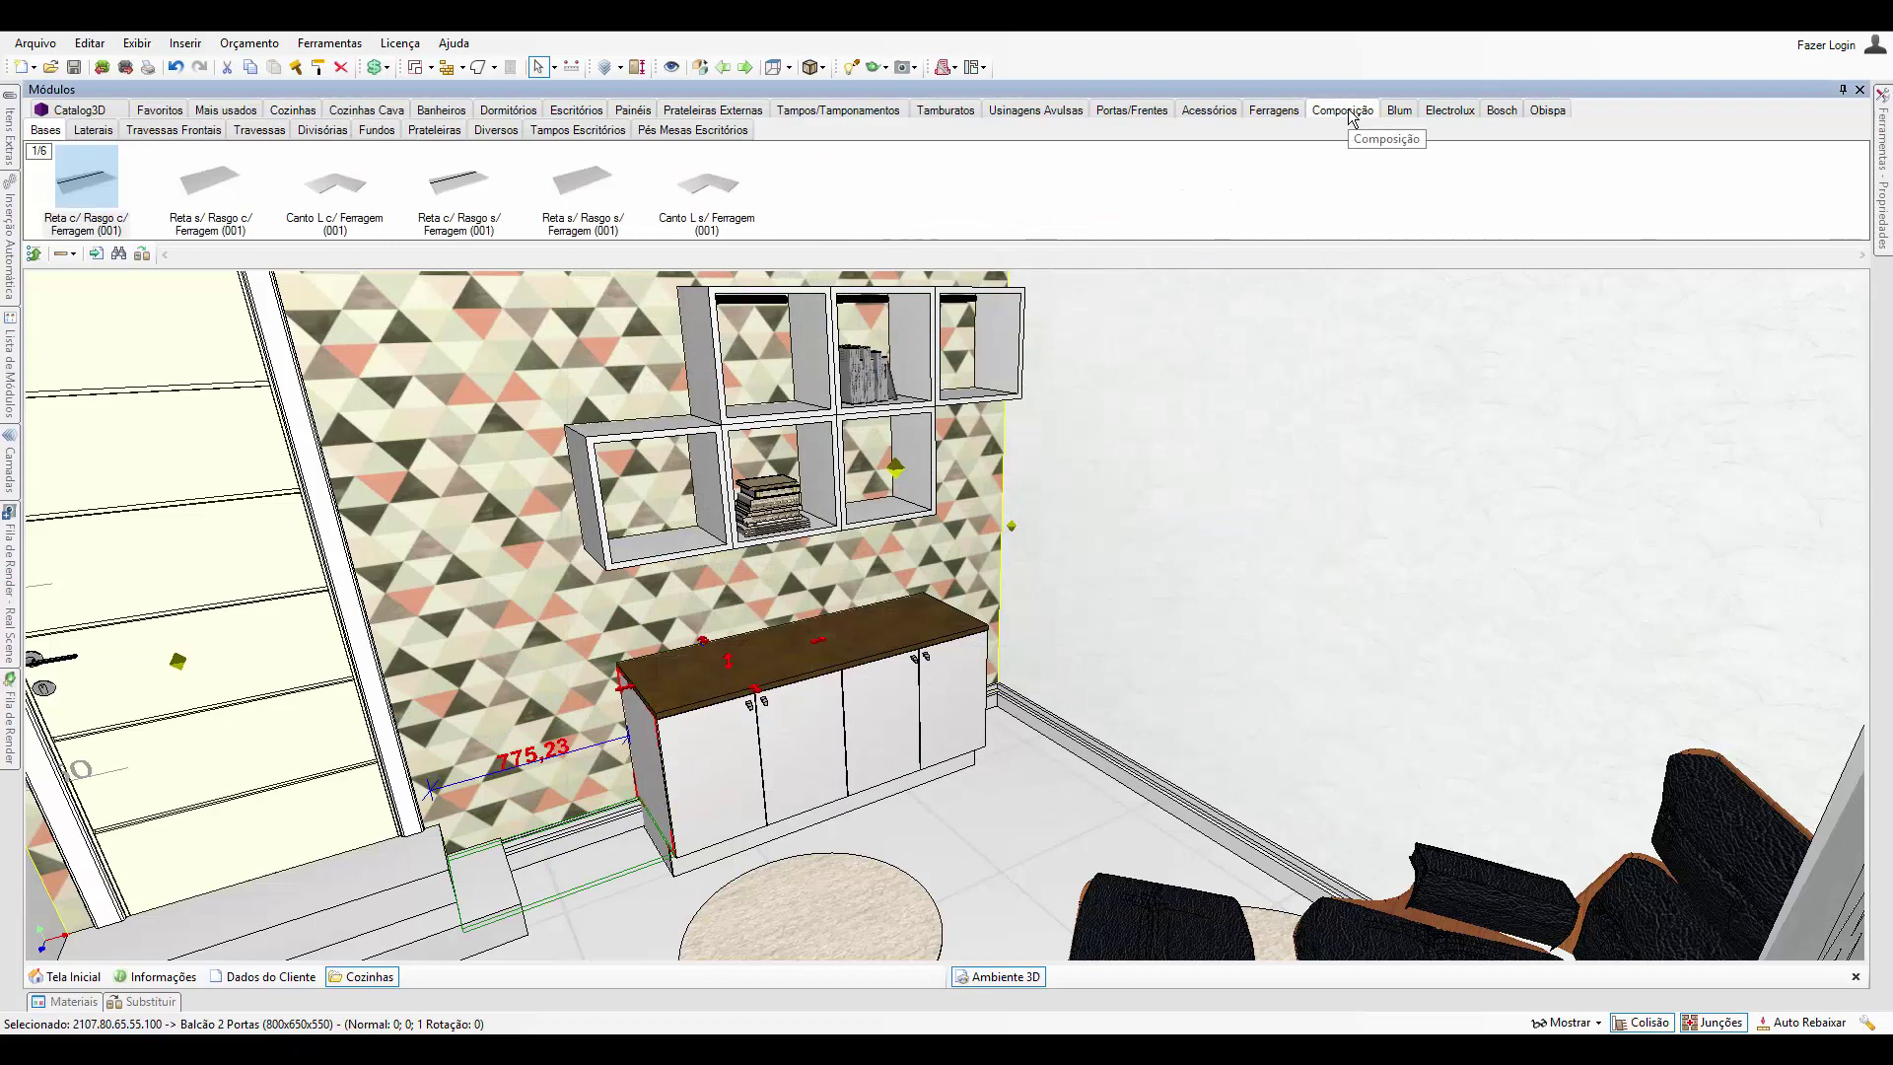
{"action": "left_click", "coordinate": [94, 129]}
{"action": "left_click", "coordinate": [314, 131]}
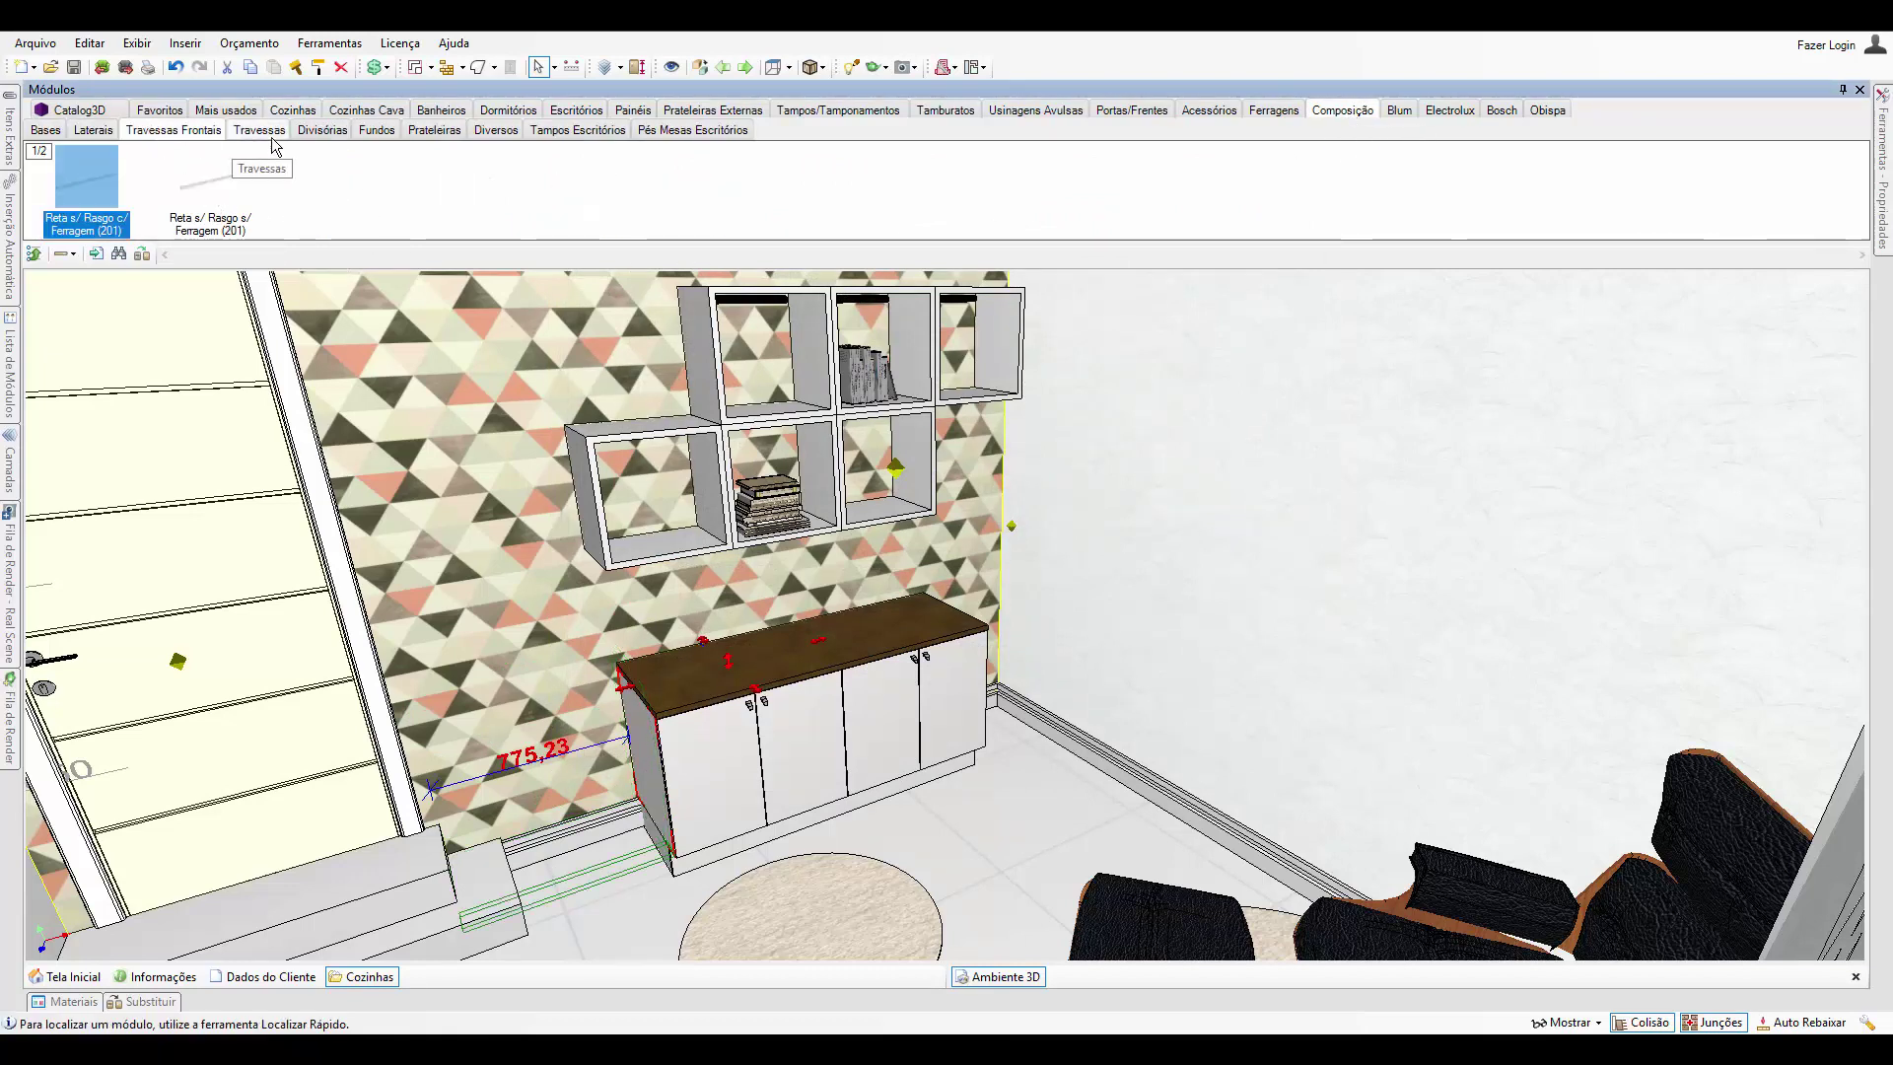
{"action": "left_click", "coordinate": [382, 132]}
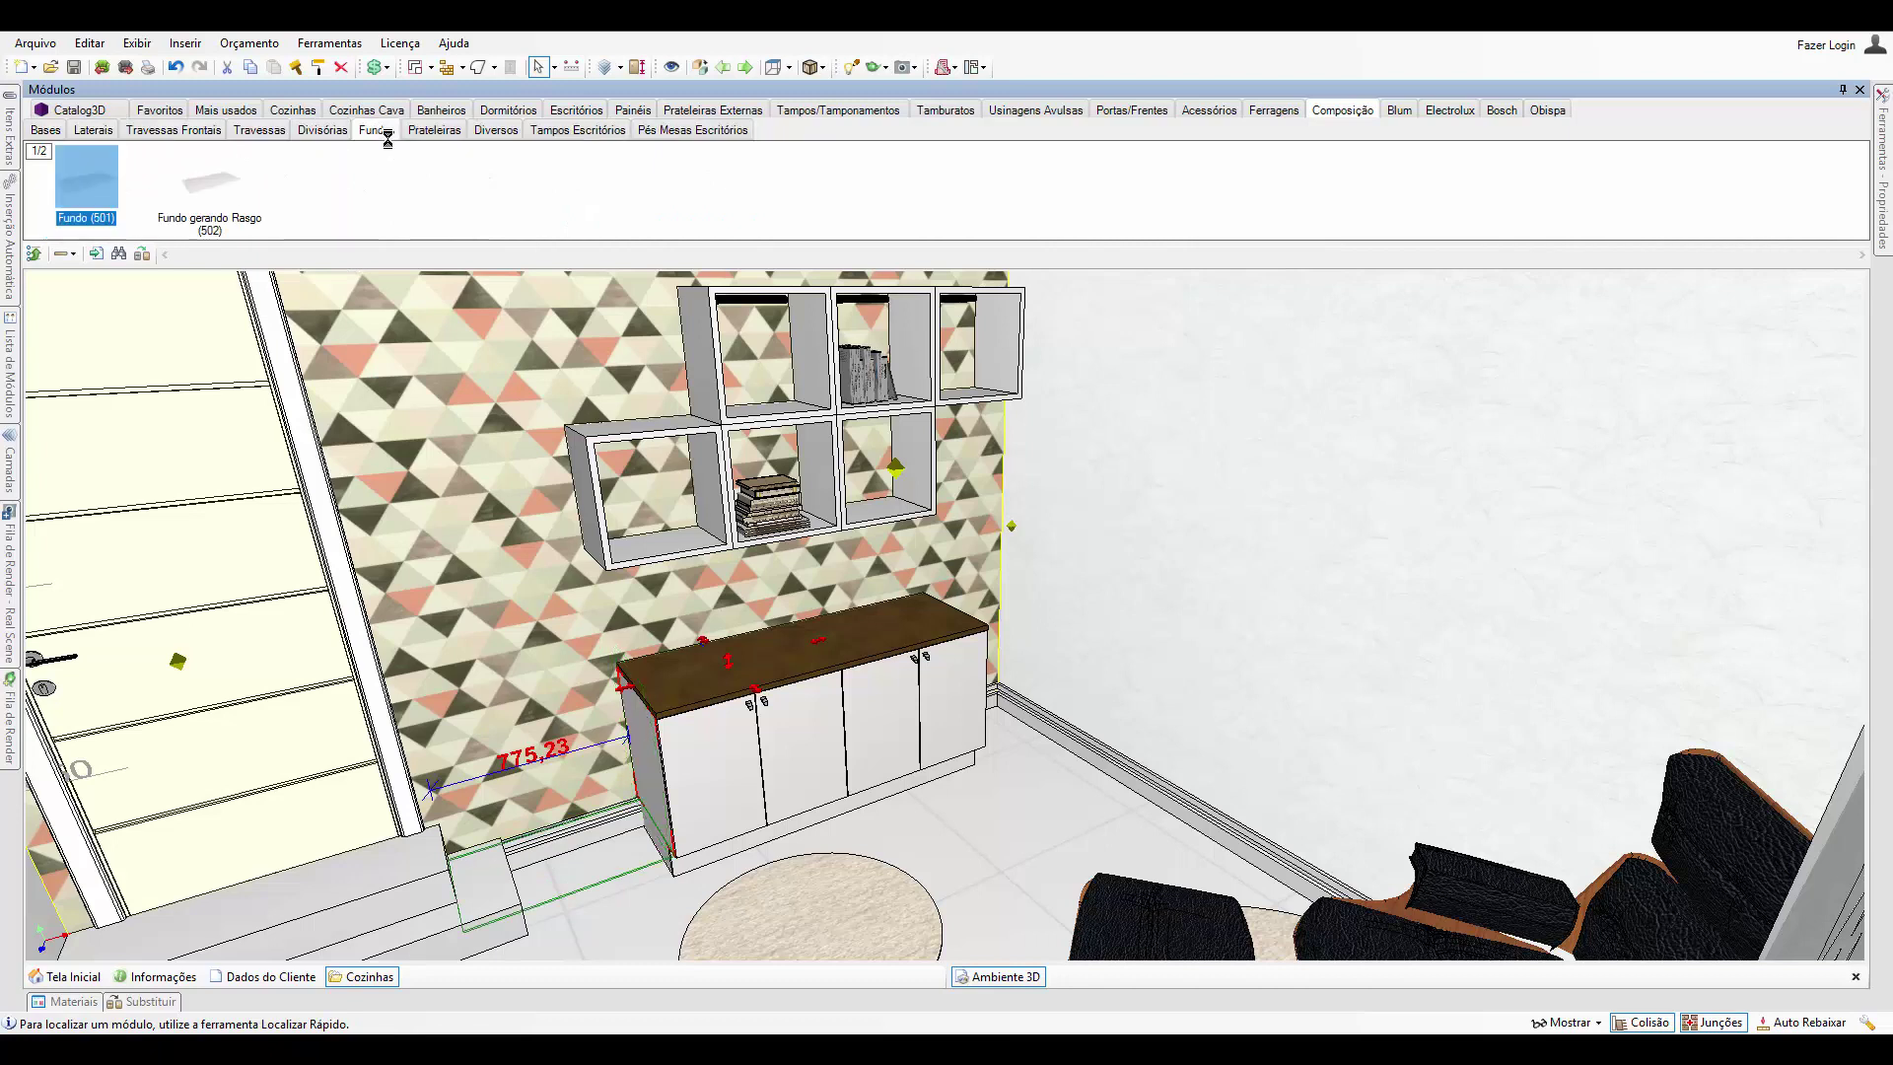
{"action": "left_click", "coordinate": [496, 130]}
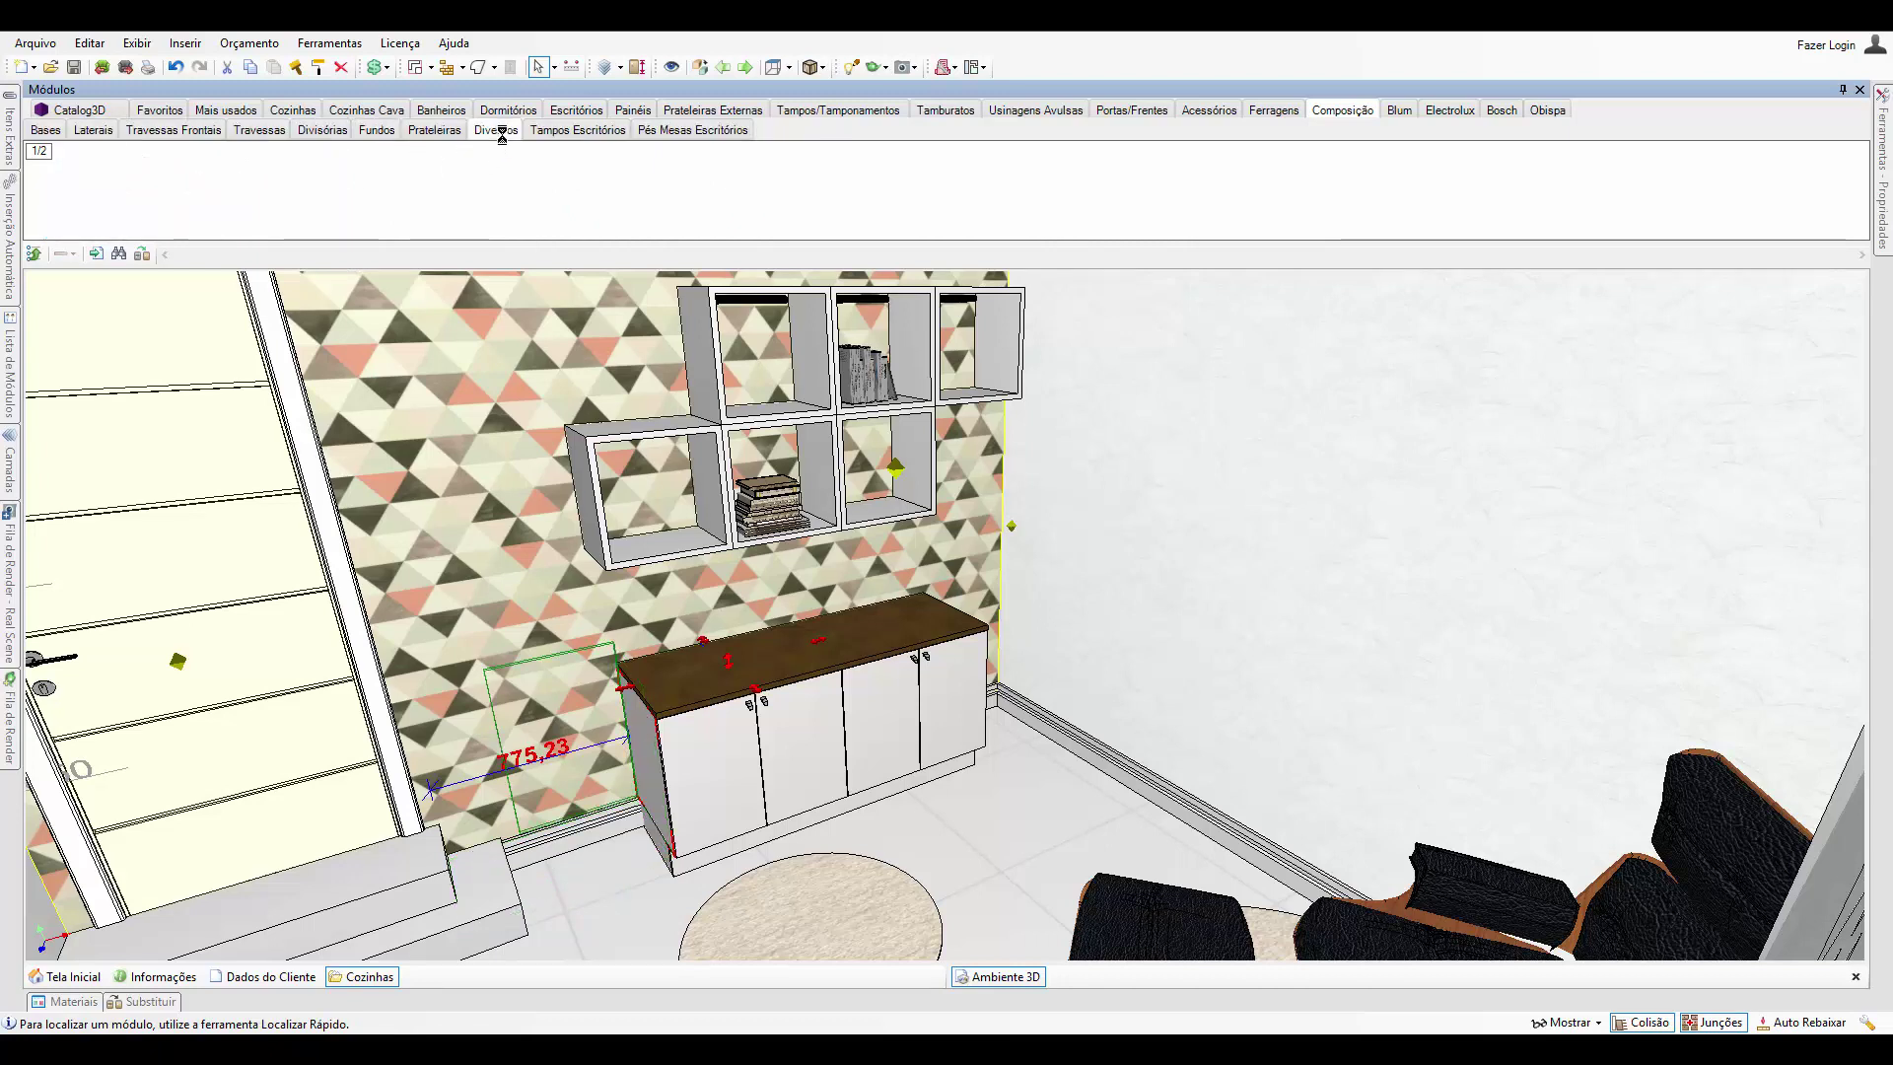
{"action": "left_click", "coordinate": [537, 131]}
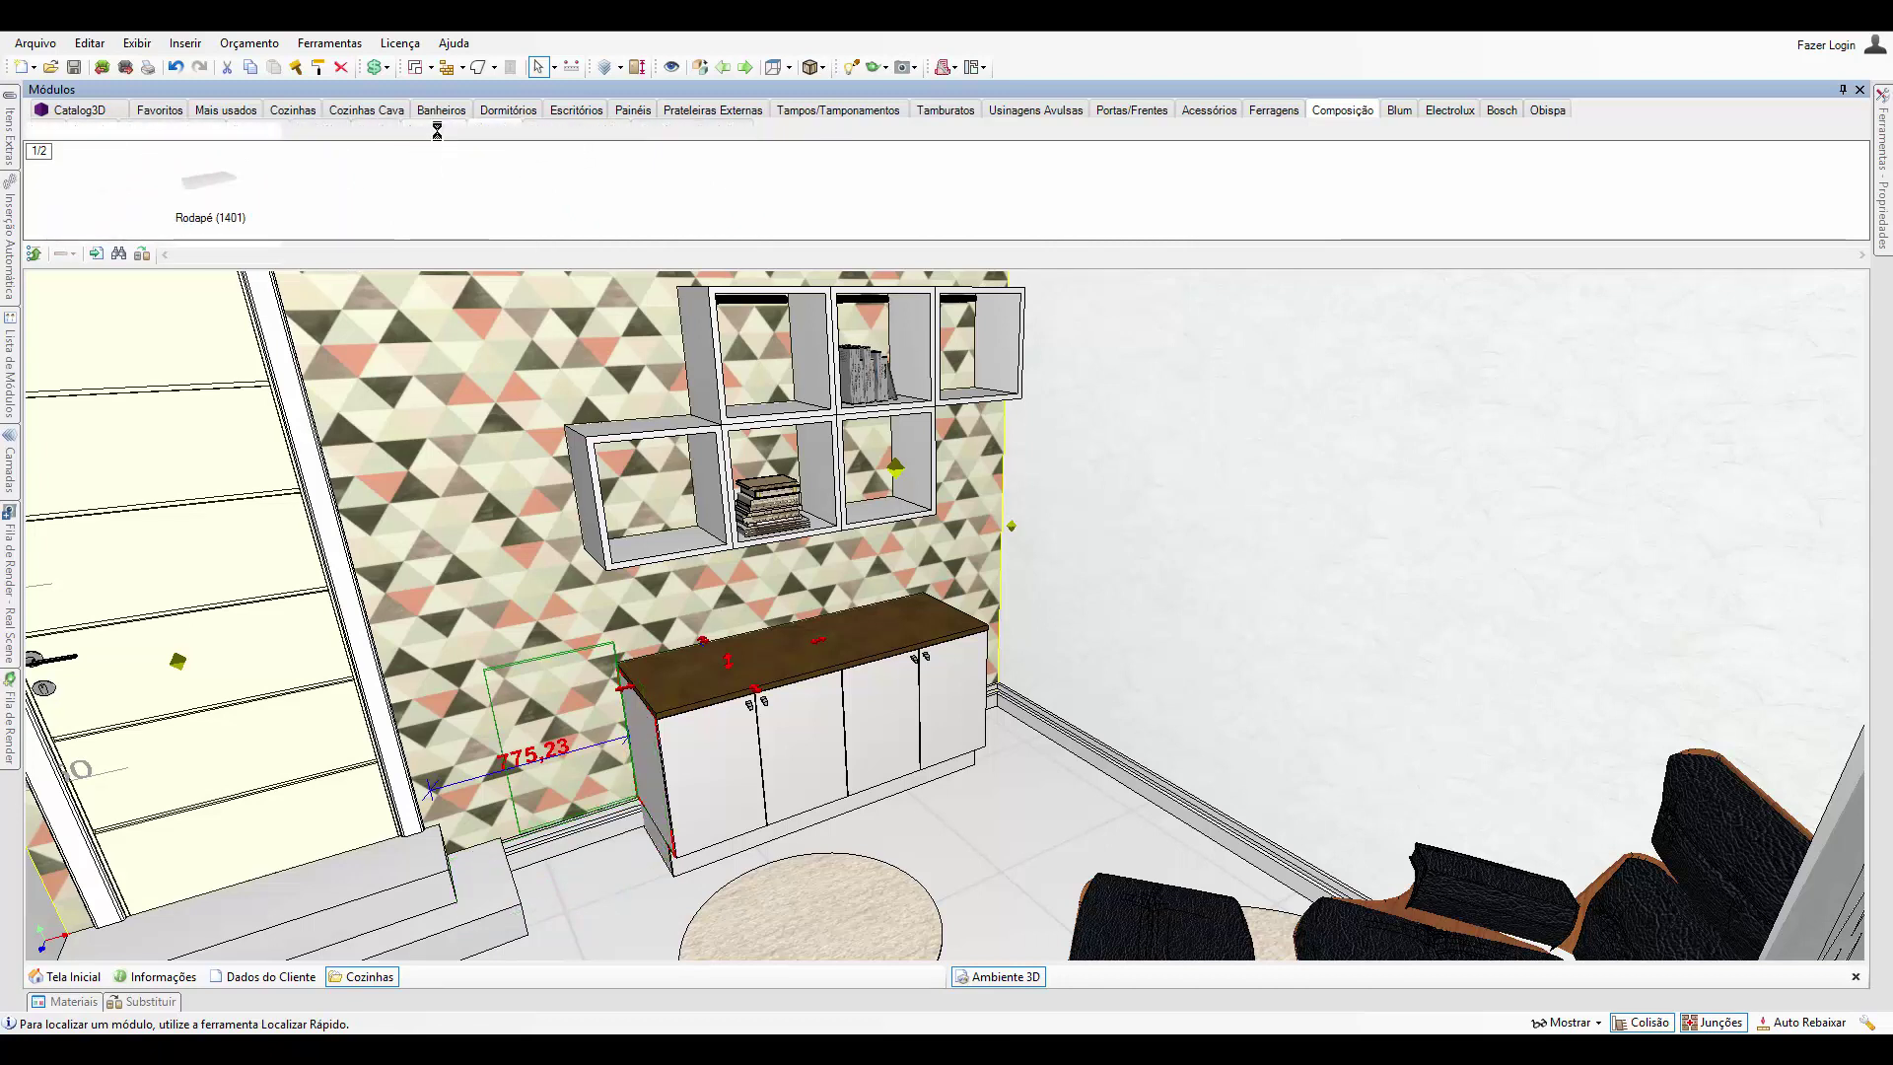
{"action": "left_click", "coordinate": [683, 134]}
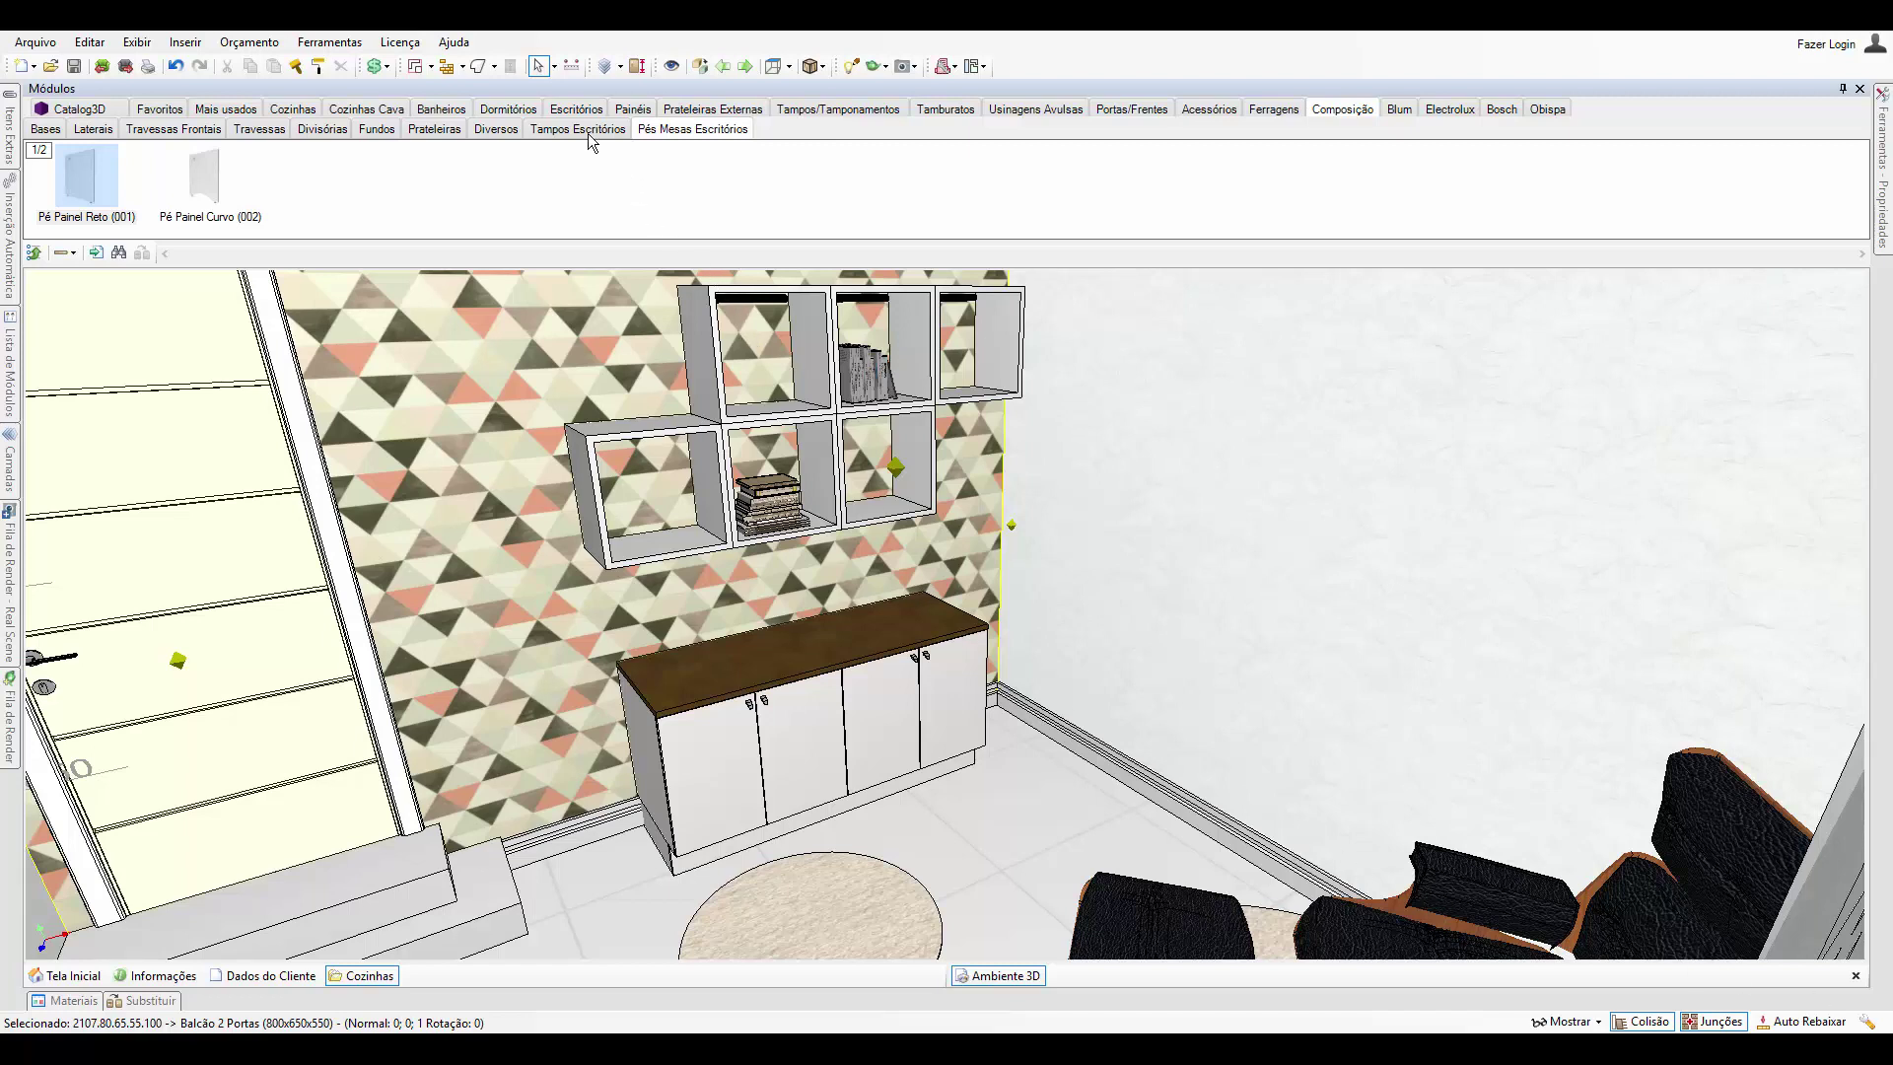
Open the budget margins and review the Banheiro, Dormitório, Escritório and Painéis/Tampos groups.
{"action": "left_click", "coordinate": [379, 67]}
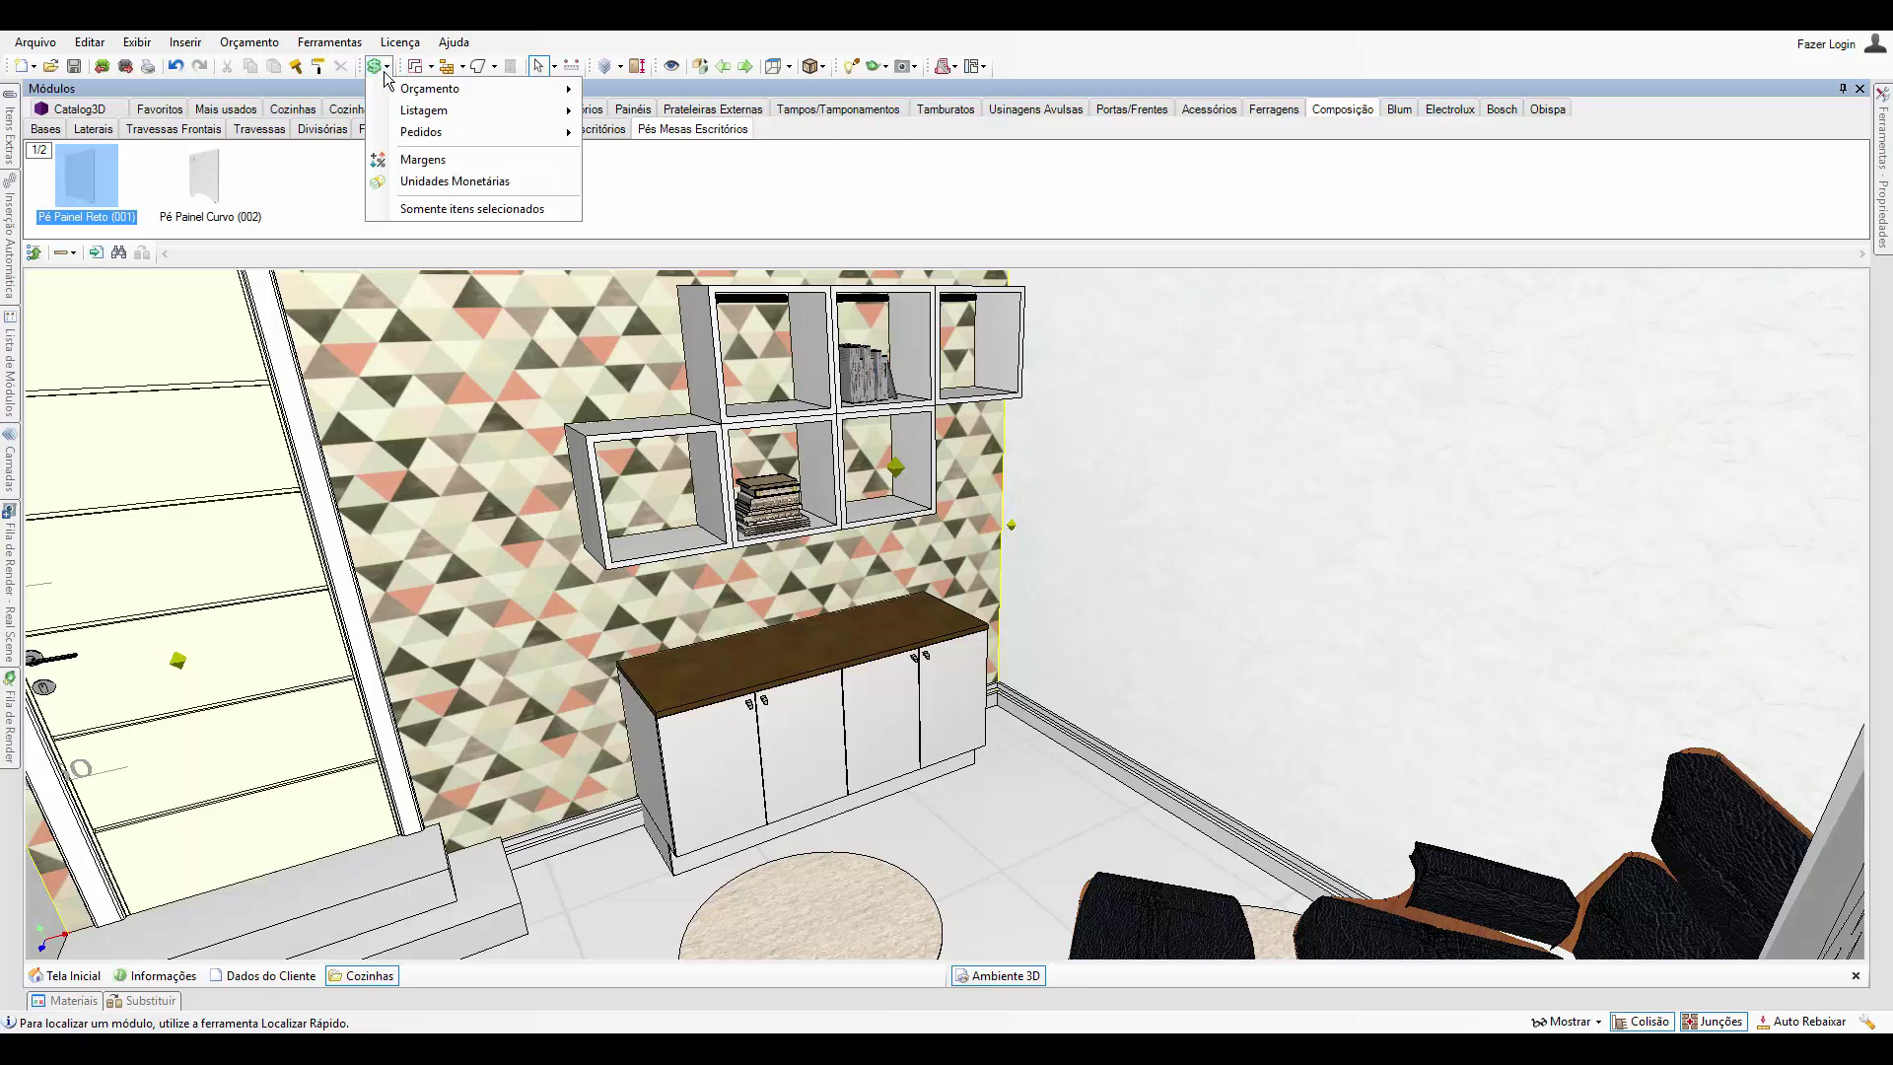
{"action": "left_click", "coordinate": [518, 161]}
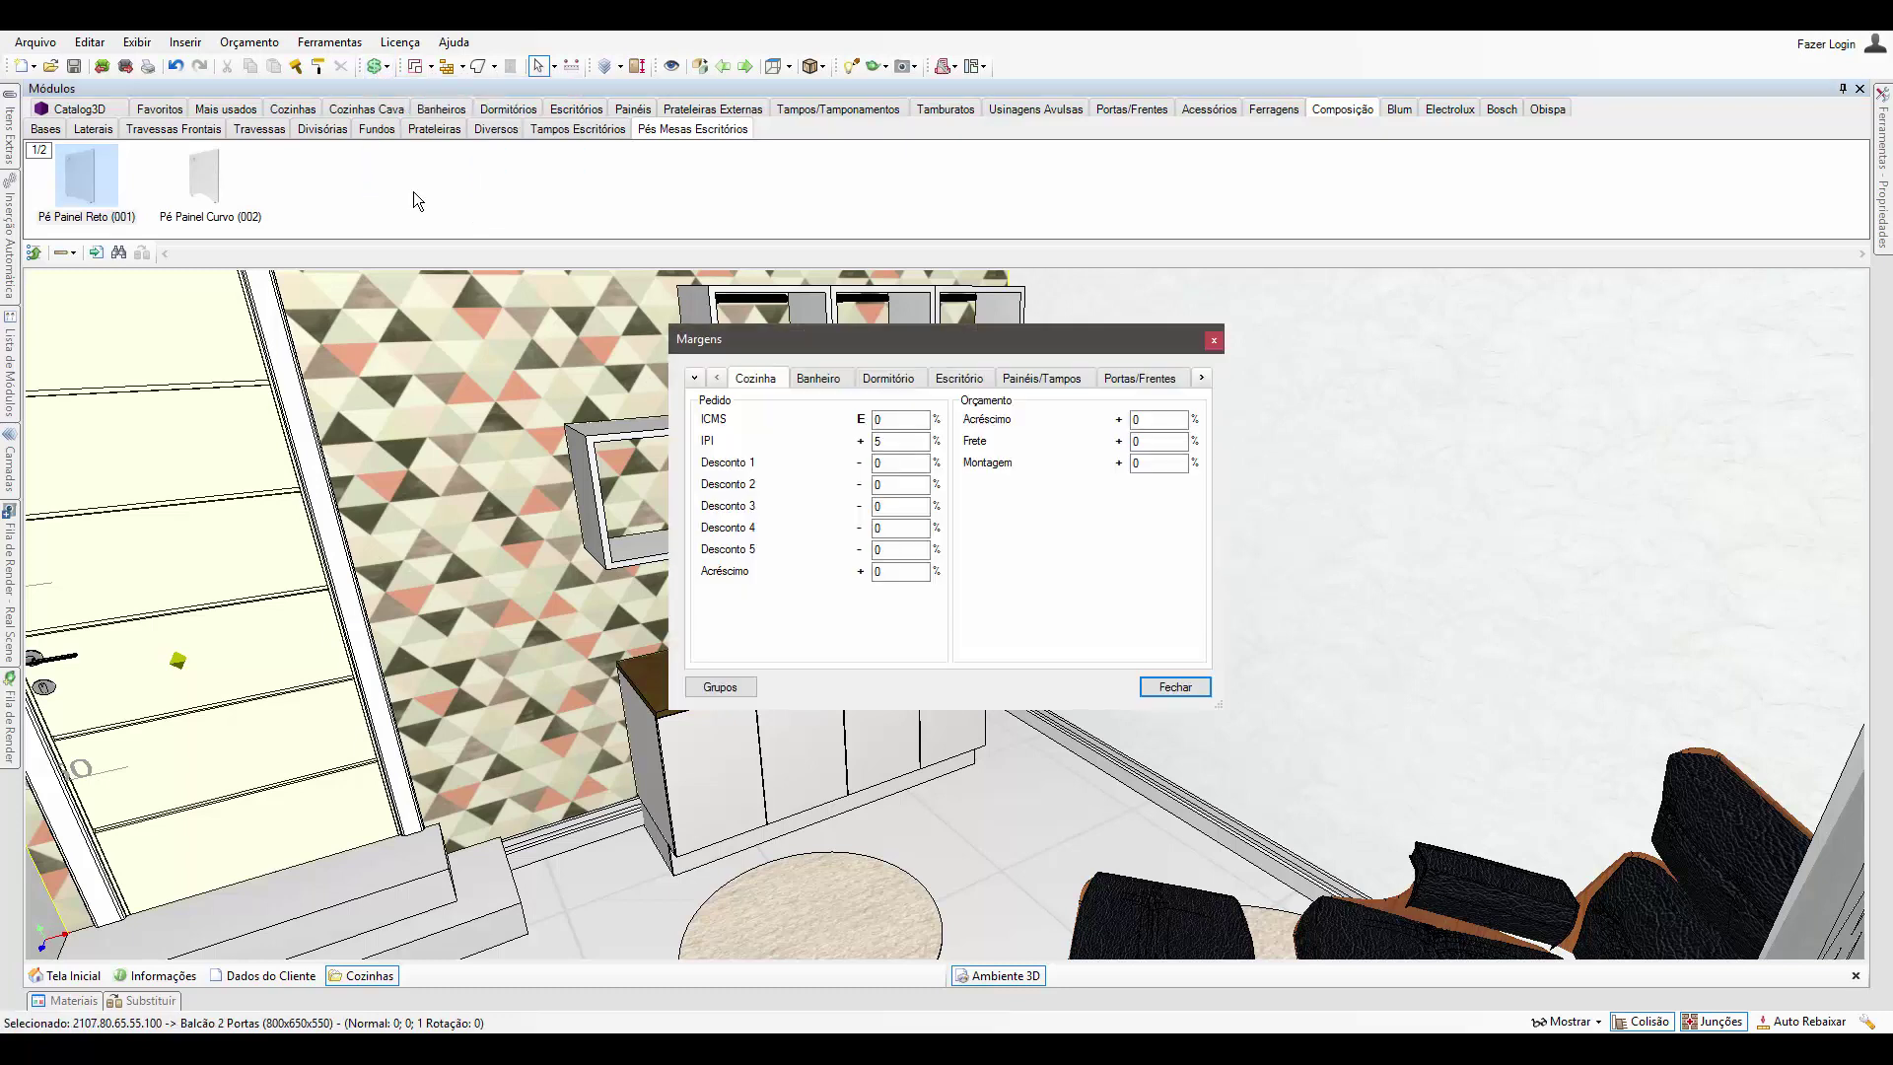
{"action": "left_click", "coordinate": [818, 379]}
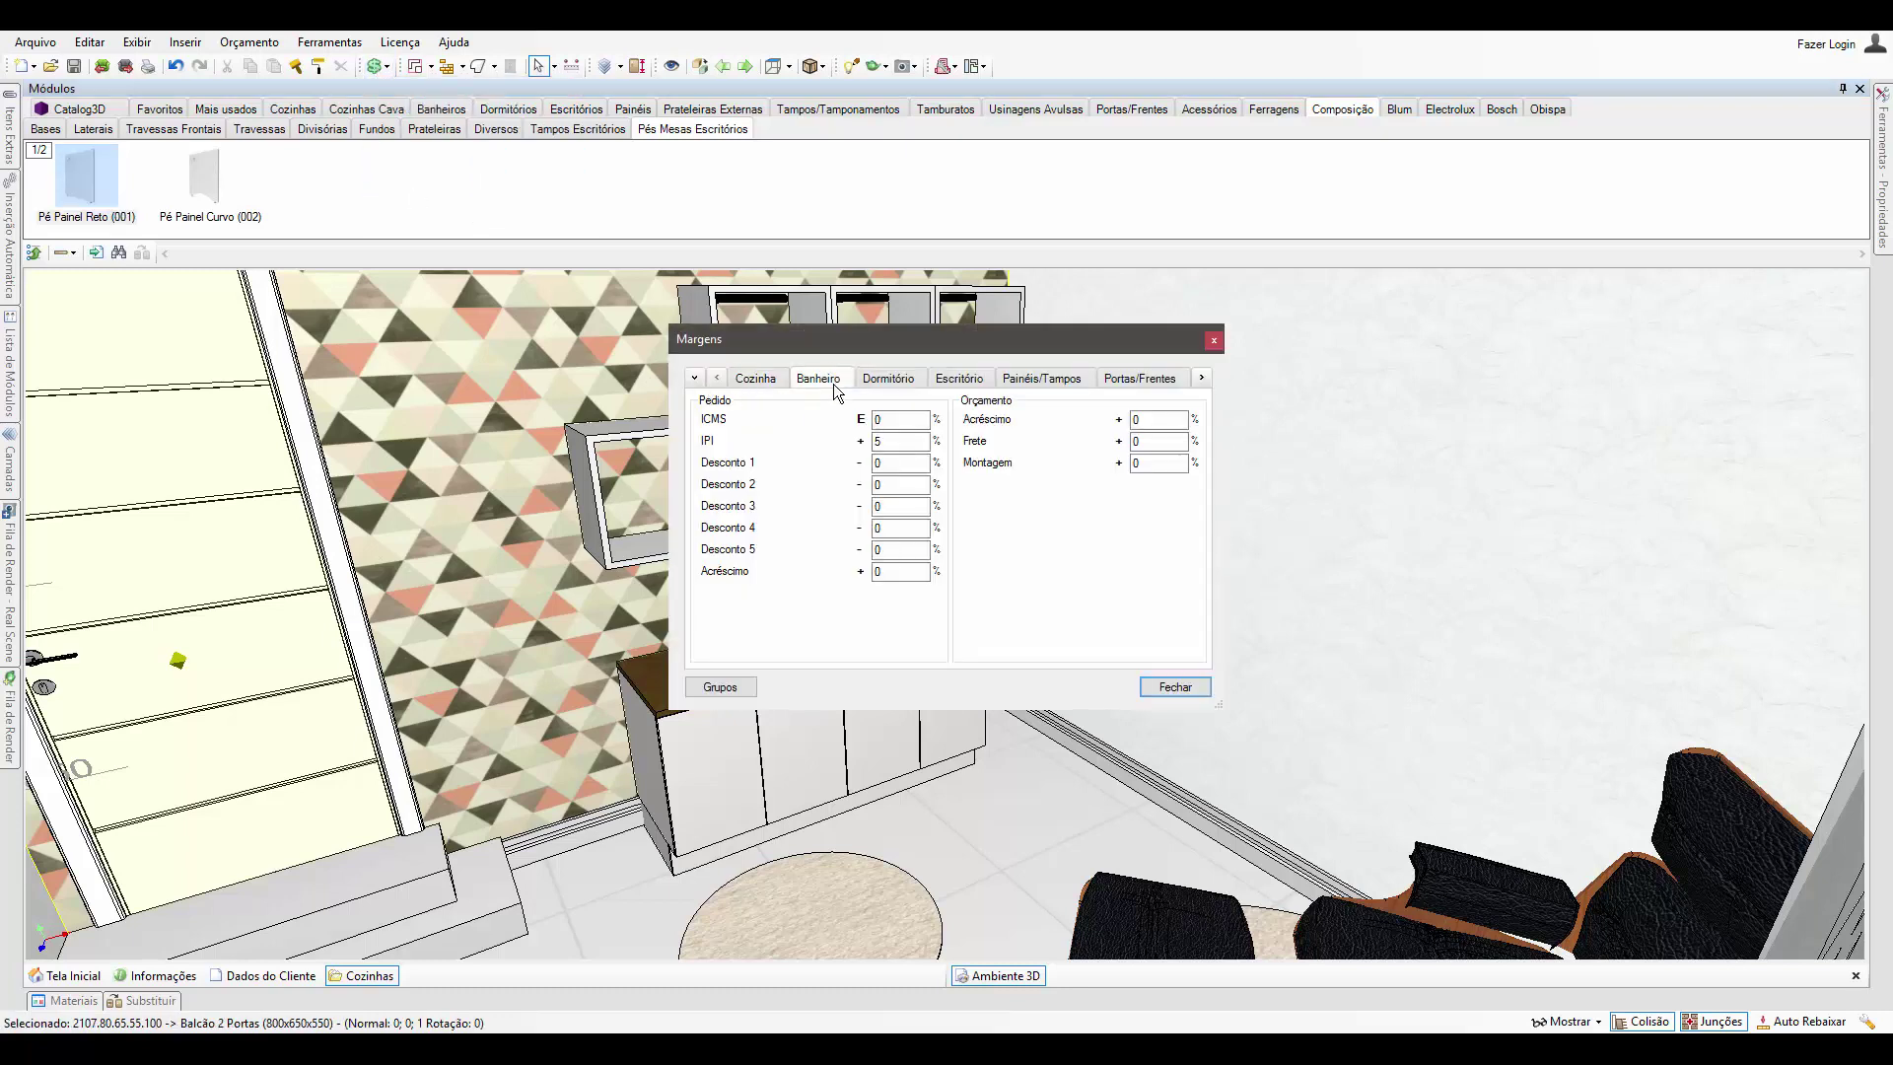
{"action": "left_click", "coordinate": [889, 381]}
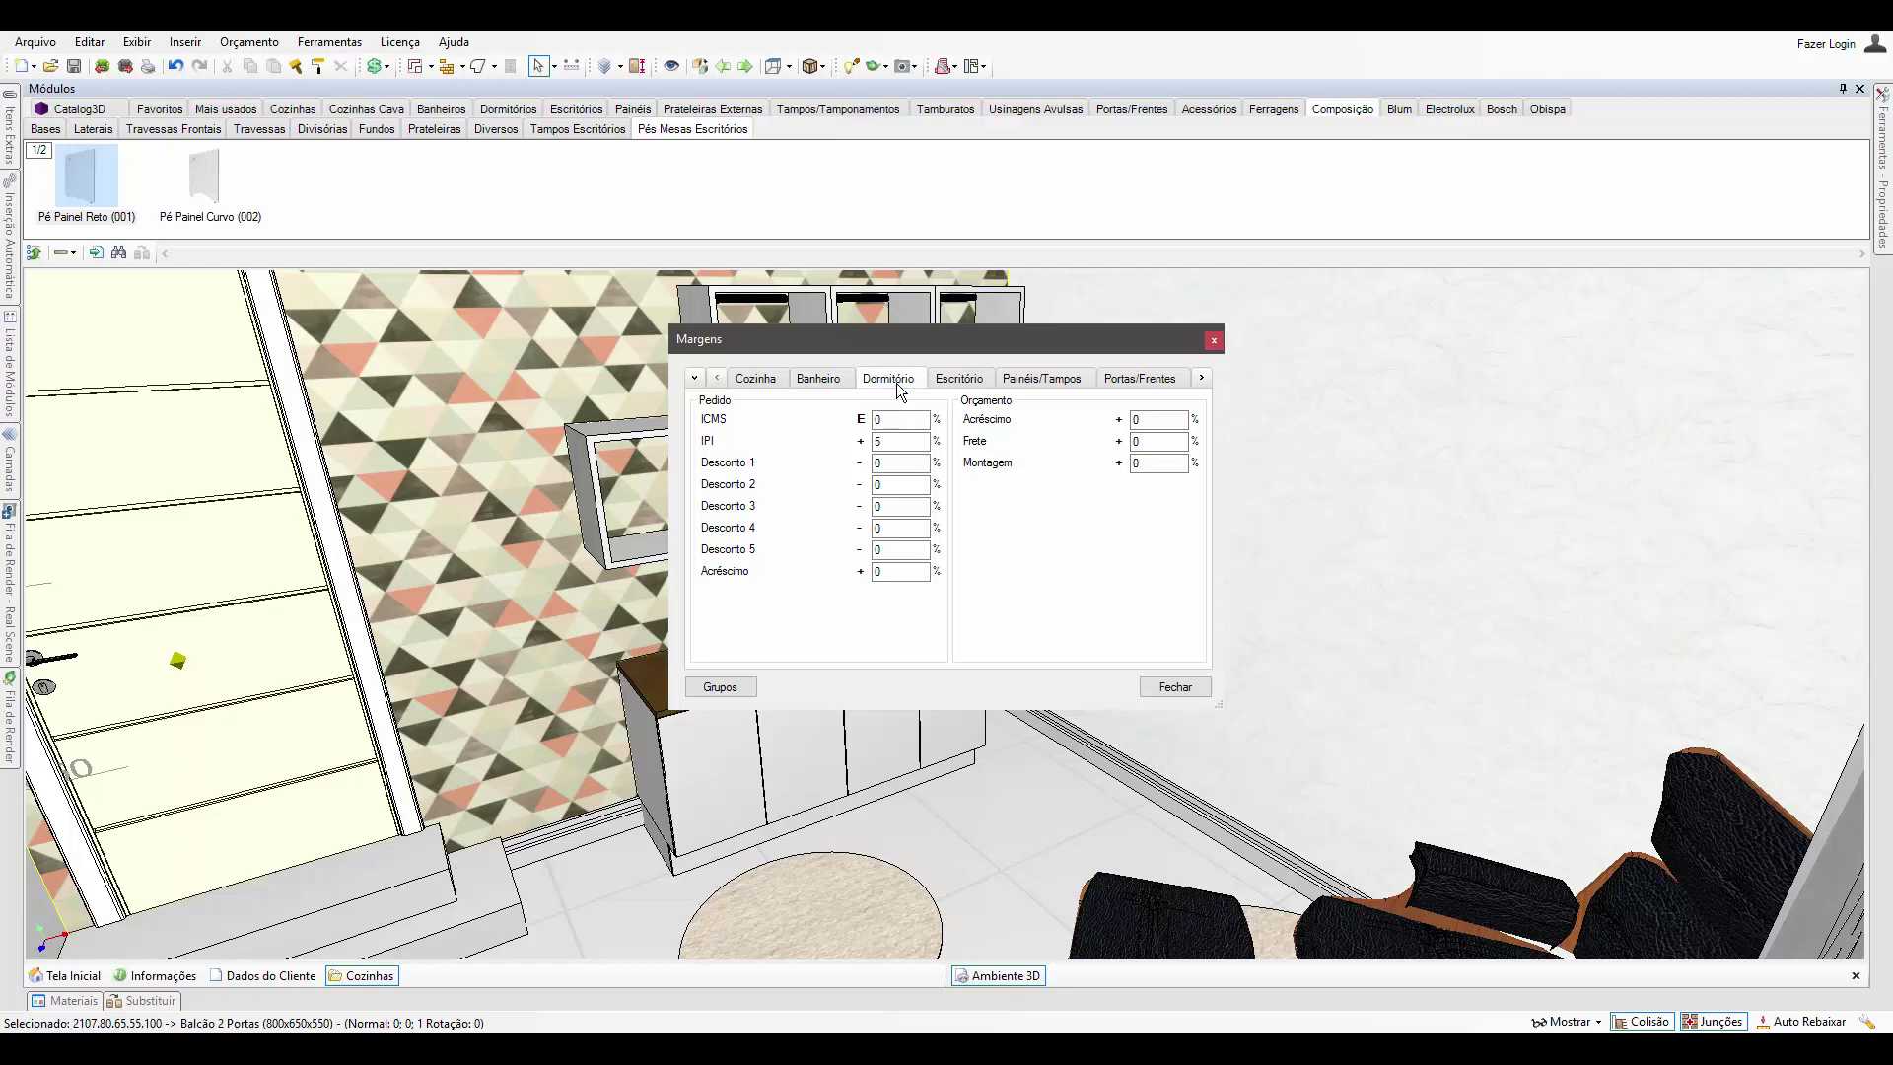
{"action": "left_click", "coordinate": [962, 383]}
{"action": "left_click", "coordinate": [1045, 382]}
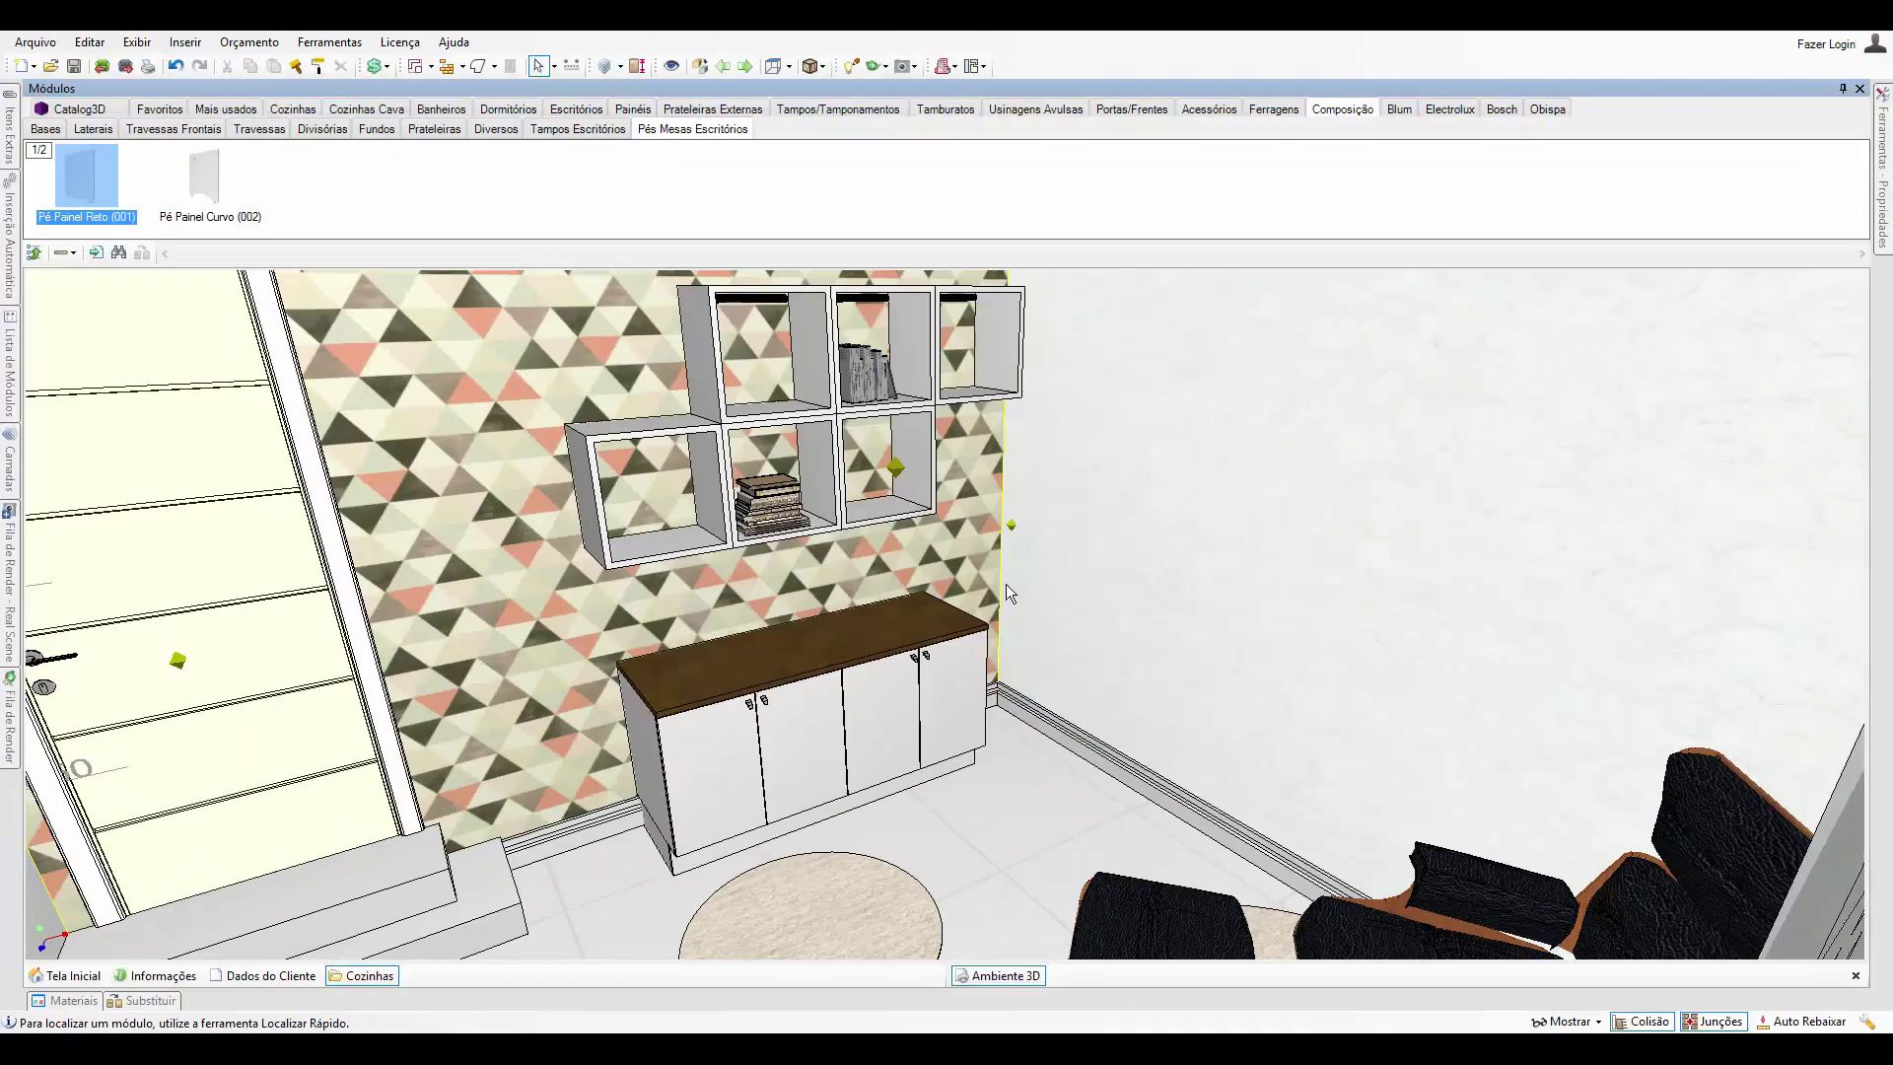
Examine the project's budget options, including Orçamento Resumido, and the Montado listing.
{"action": "left_click", "coordinate": [383, 69]}
{"action": "mouse_move", "coordinate": [476, 91]}
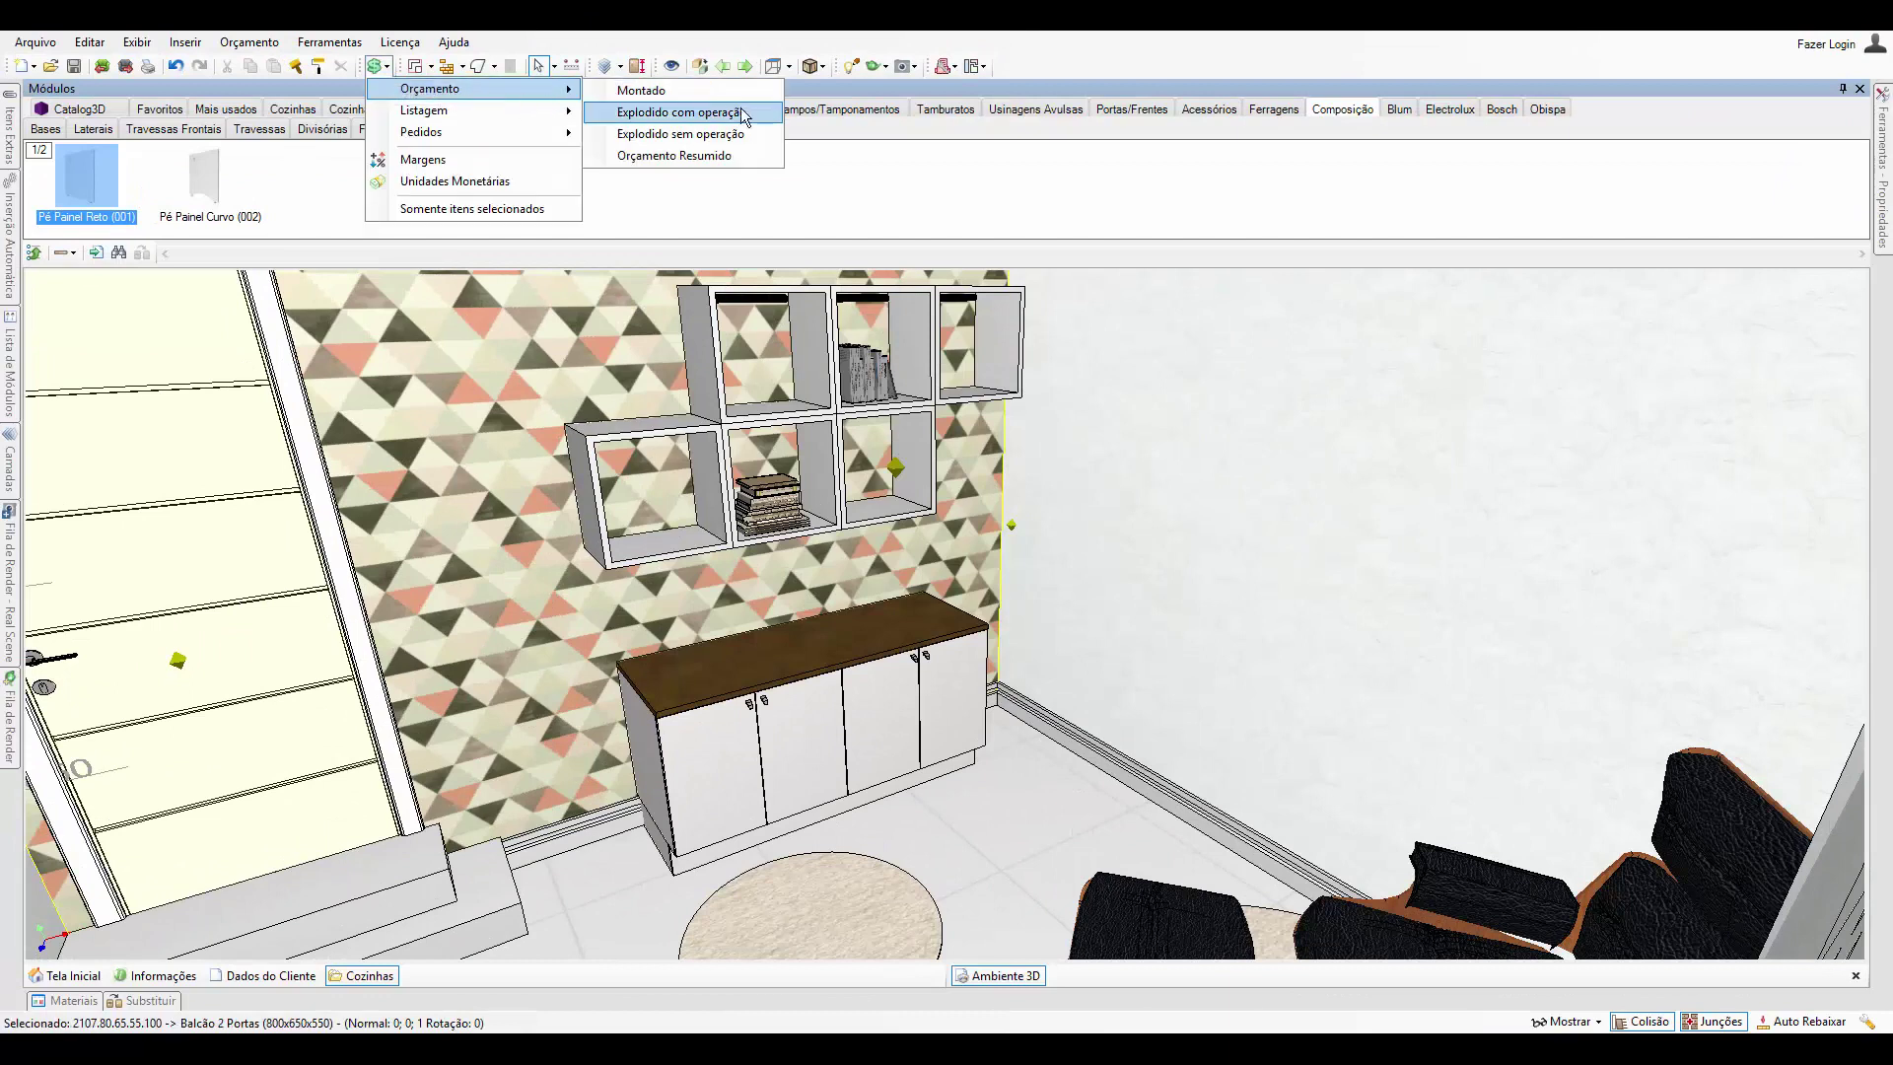
{"action": "left_click", "coordinate": [759, 157]}
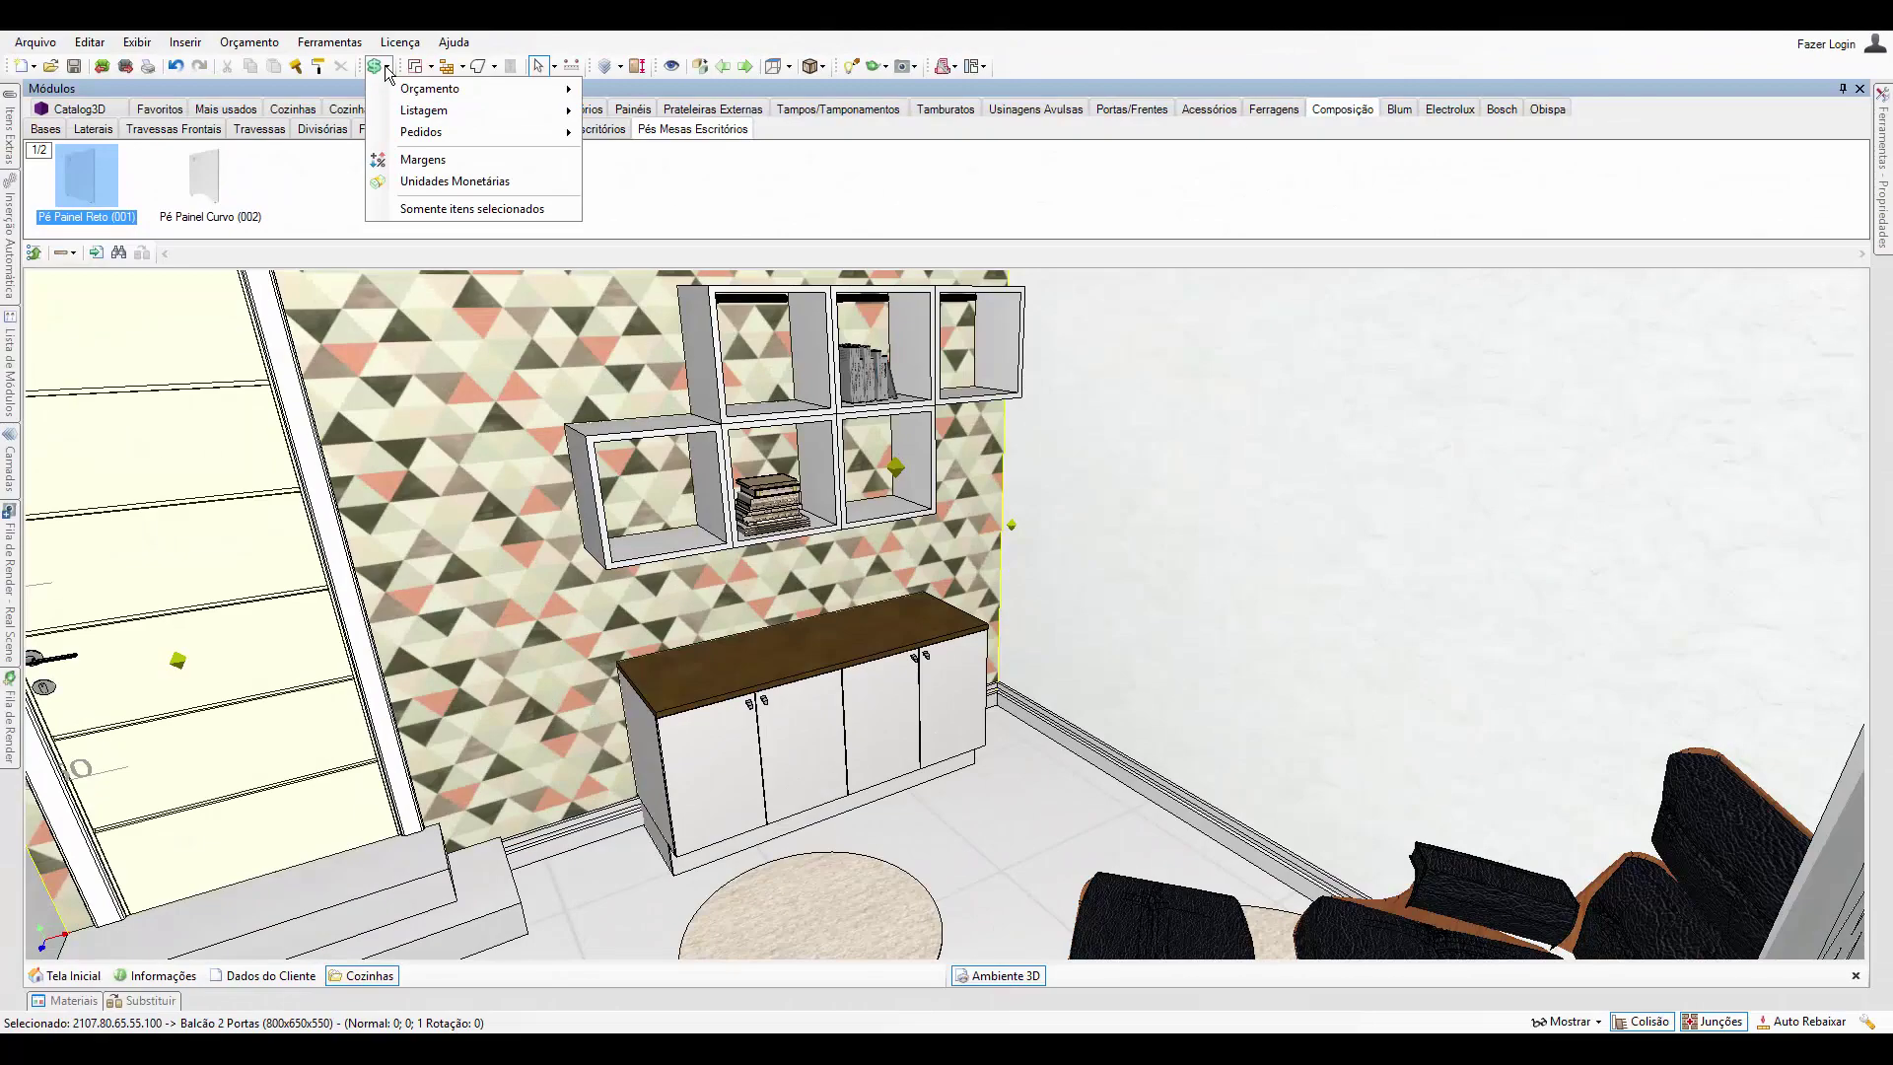
{"action": "mouse_move", "coordinate": [514, 110]}
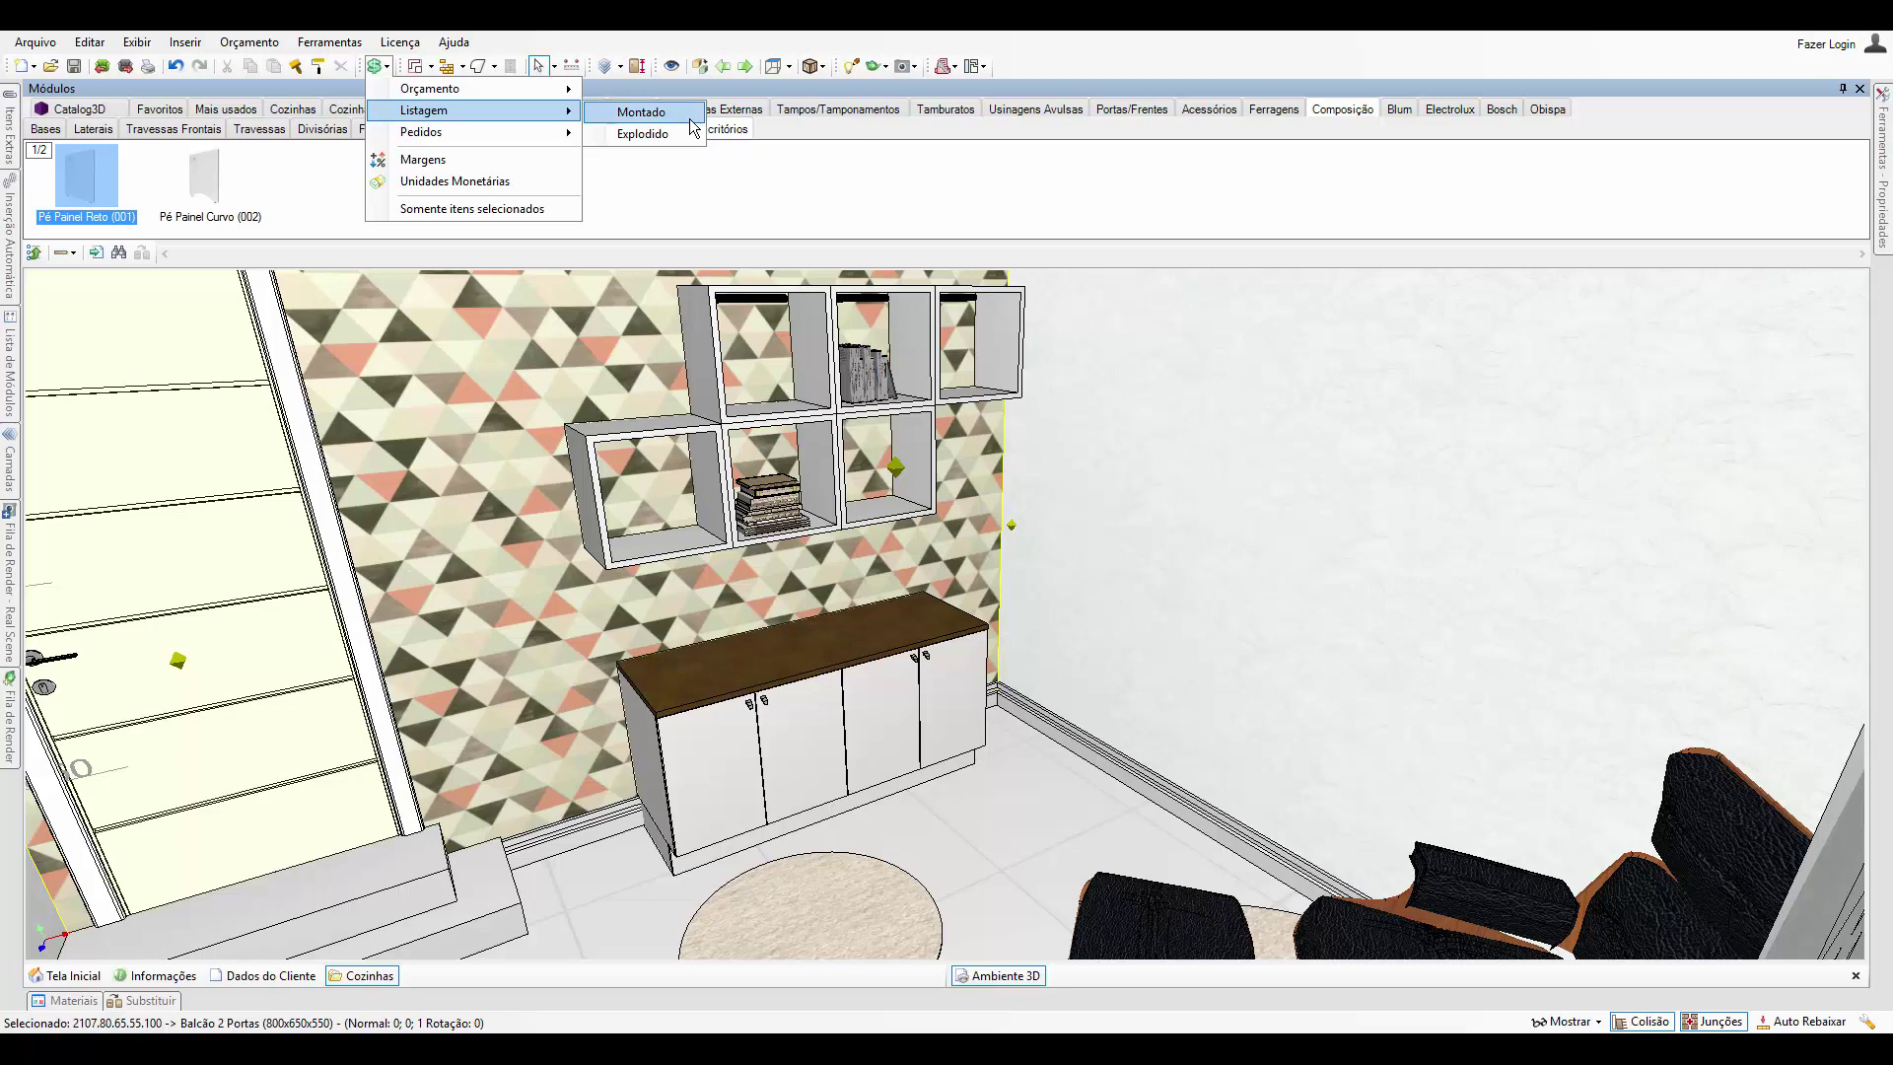
{"action": "left_click", "coordinate": [643, 111]}
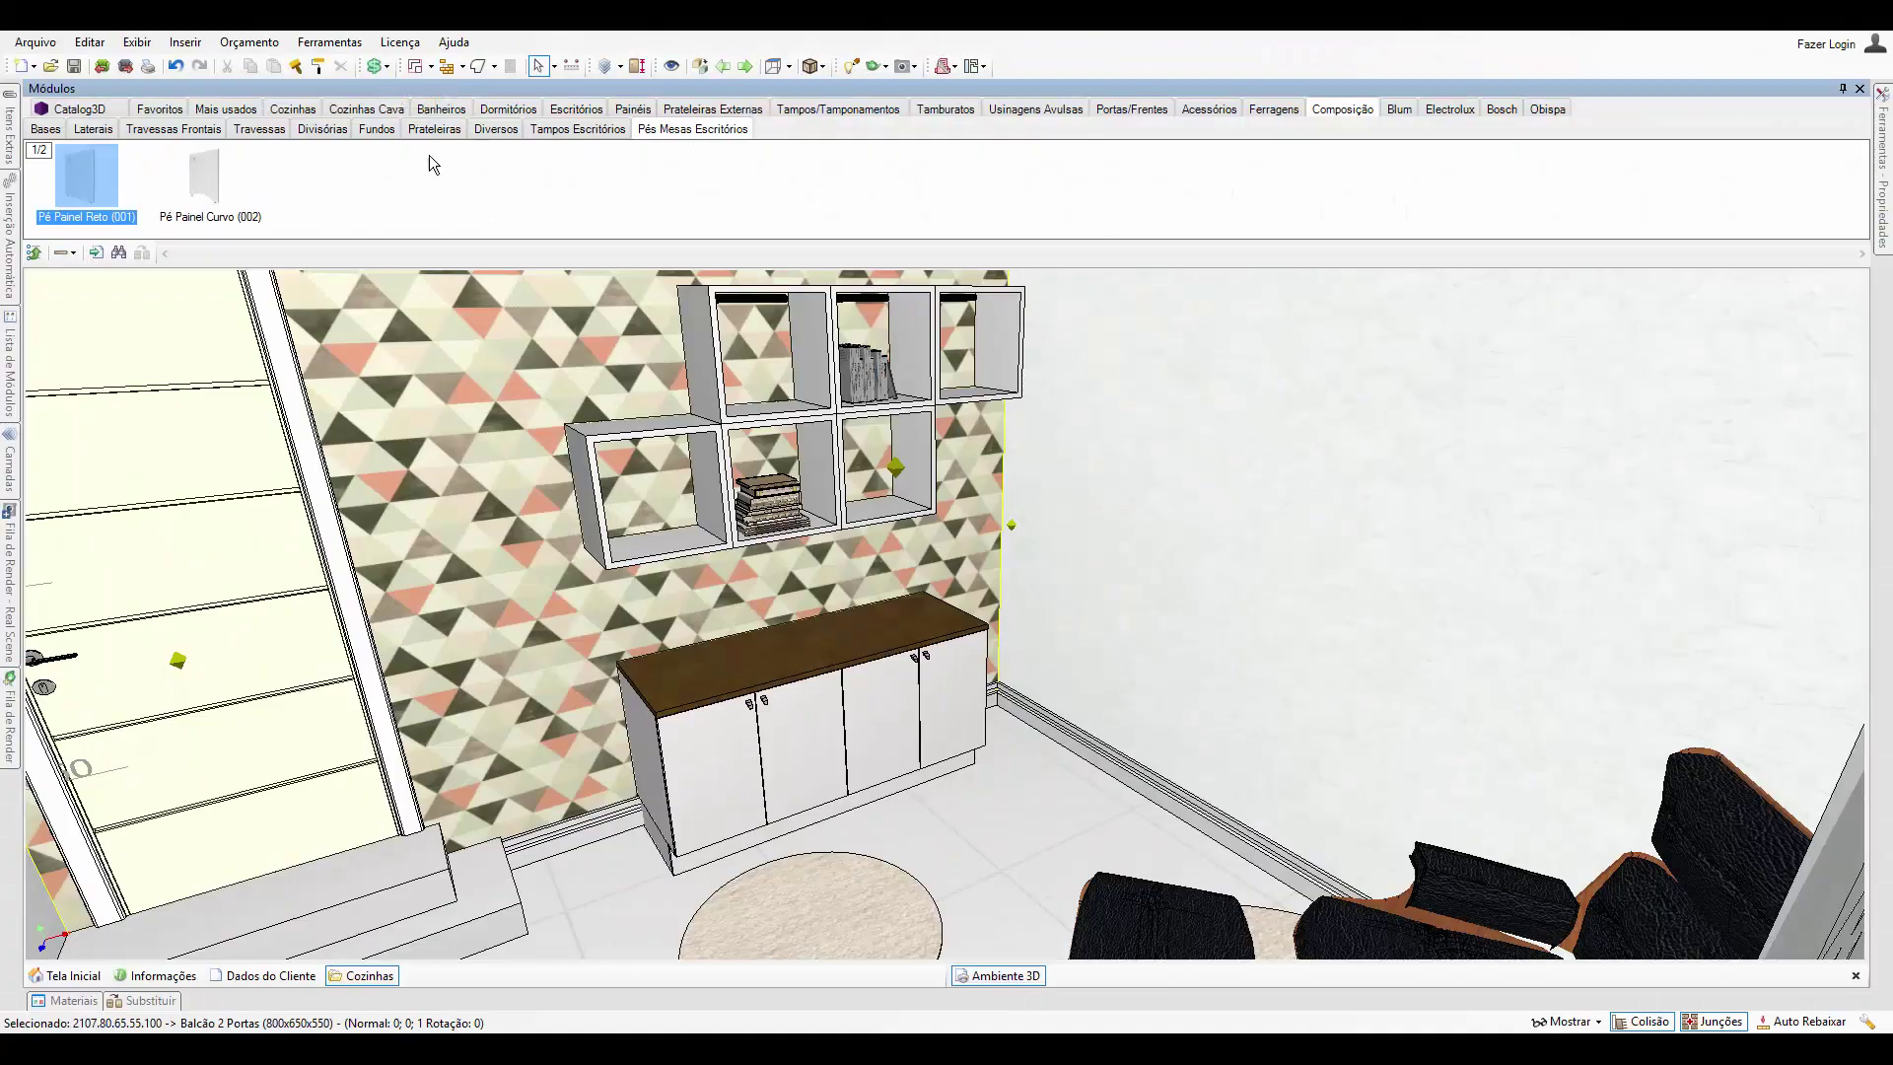
Examine the available purchase order types, including the Blum order.
{"action": "left_click", "coordinate": [386, 66]}
{"action": "mouse_move", "coordinate": [477, 134]}
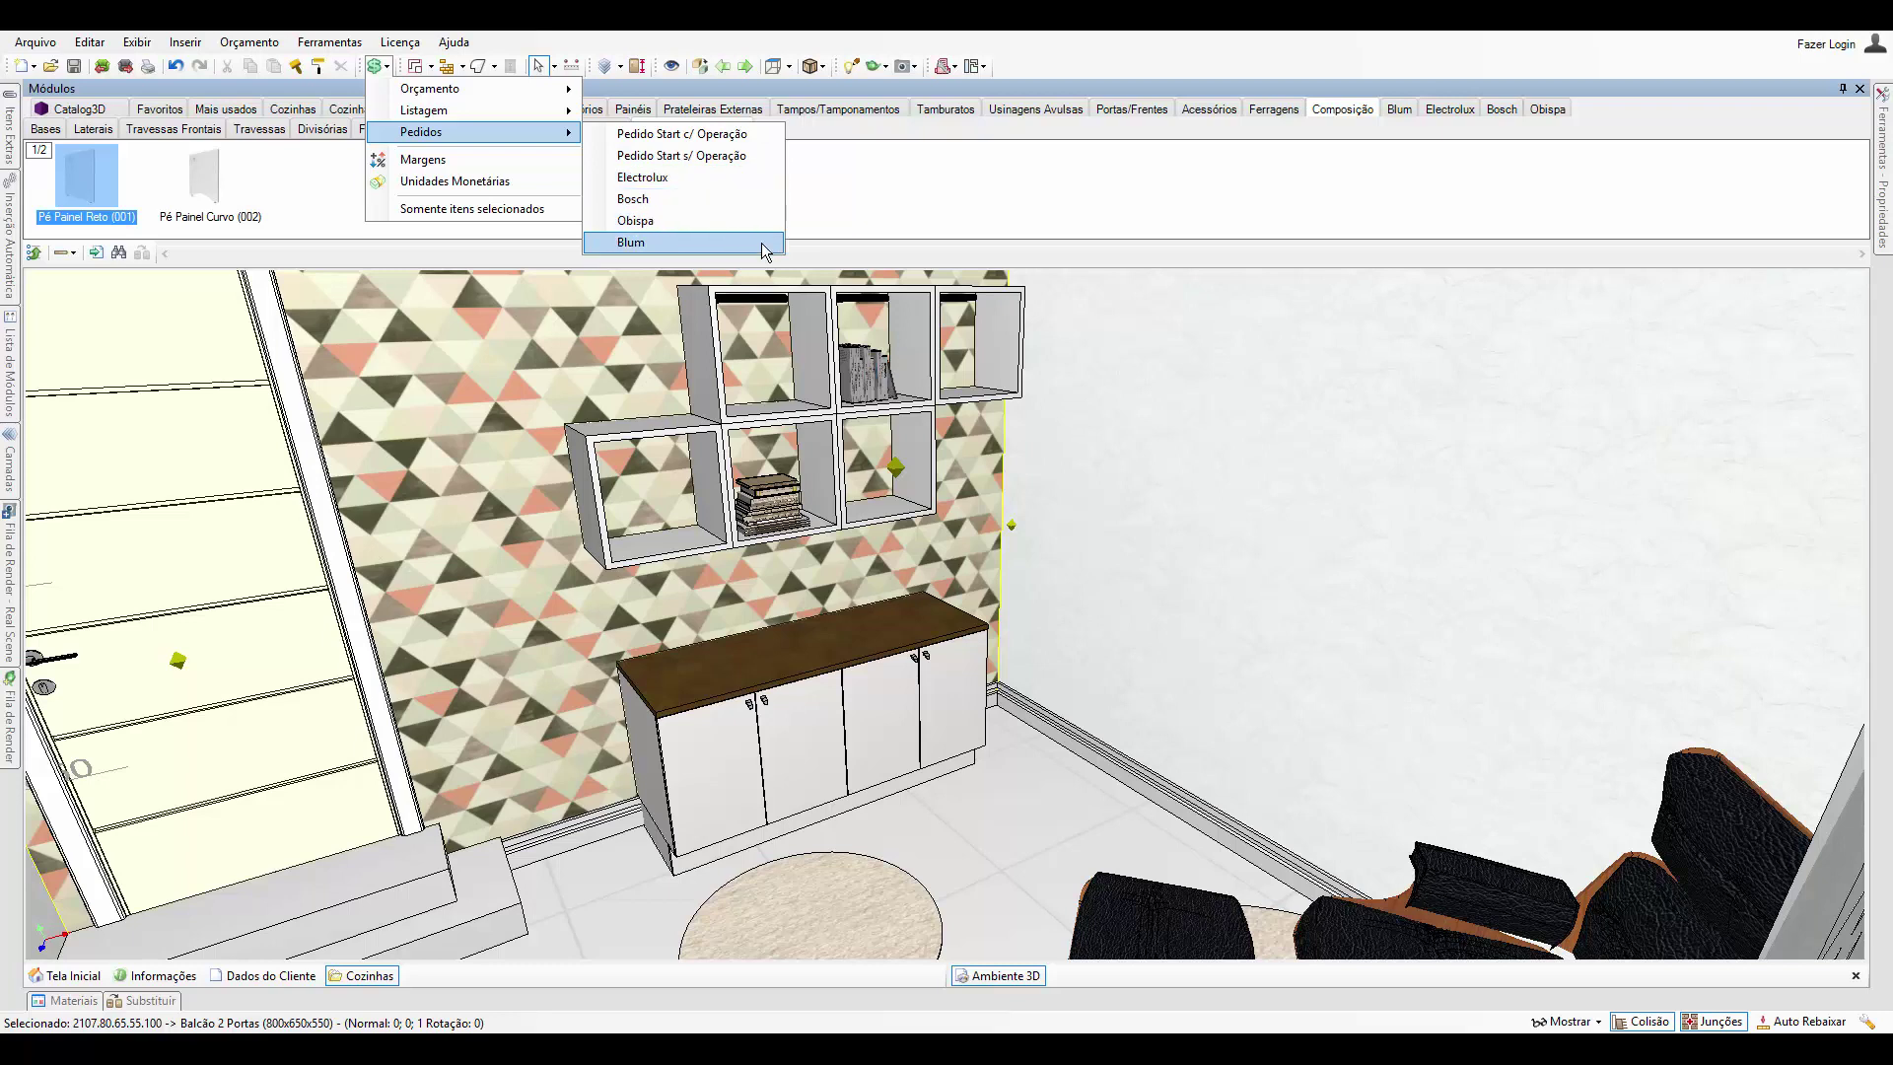
{"action": "left_click", "coordinate": [765, 246]}
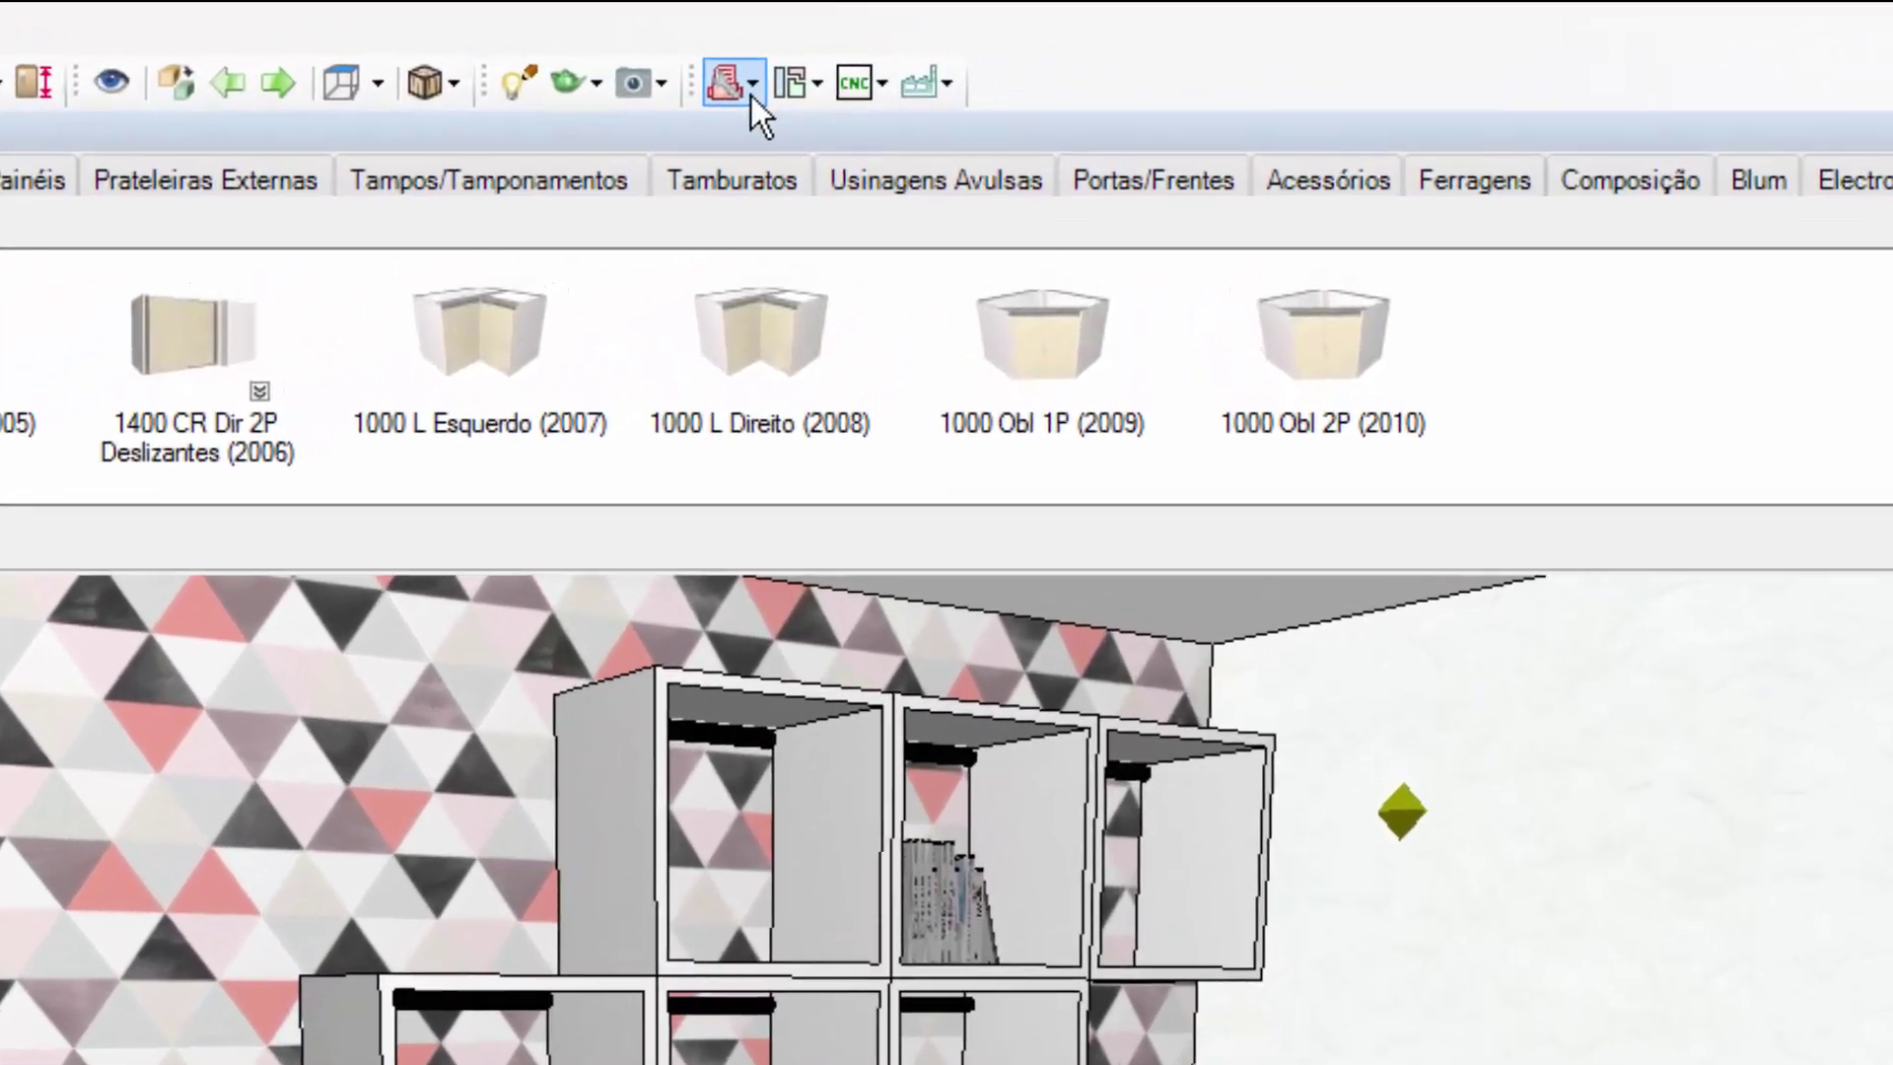
Review the available manufacturing reports and the cutting plan options, including Cut_Pro.
{"action": "left_click", "coordinate": [870, 75]}
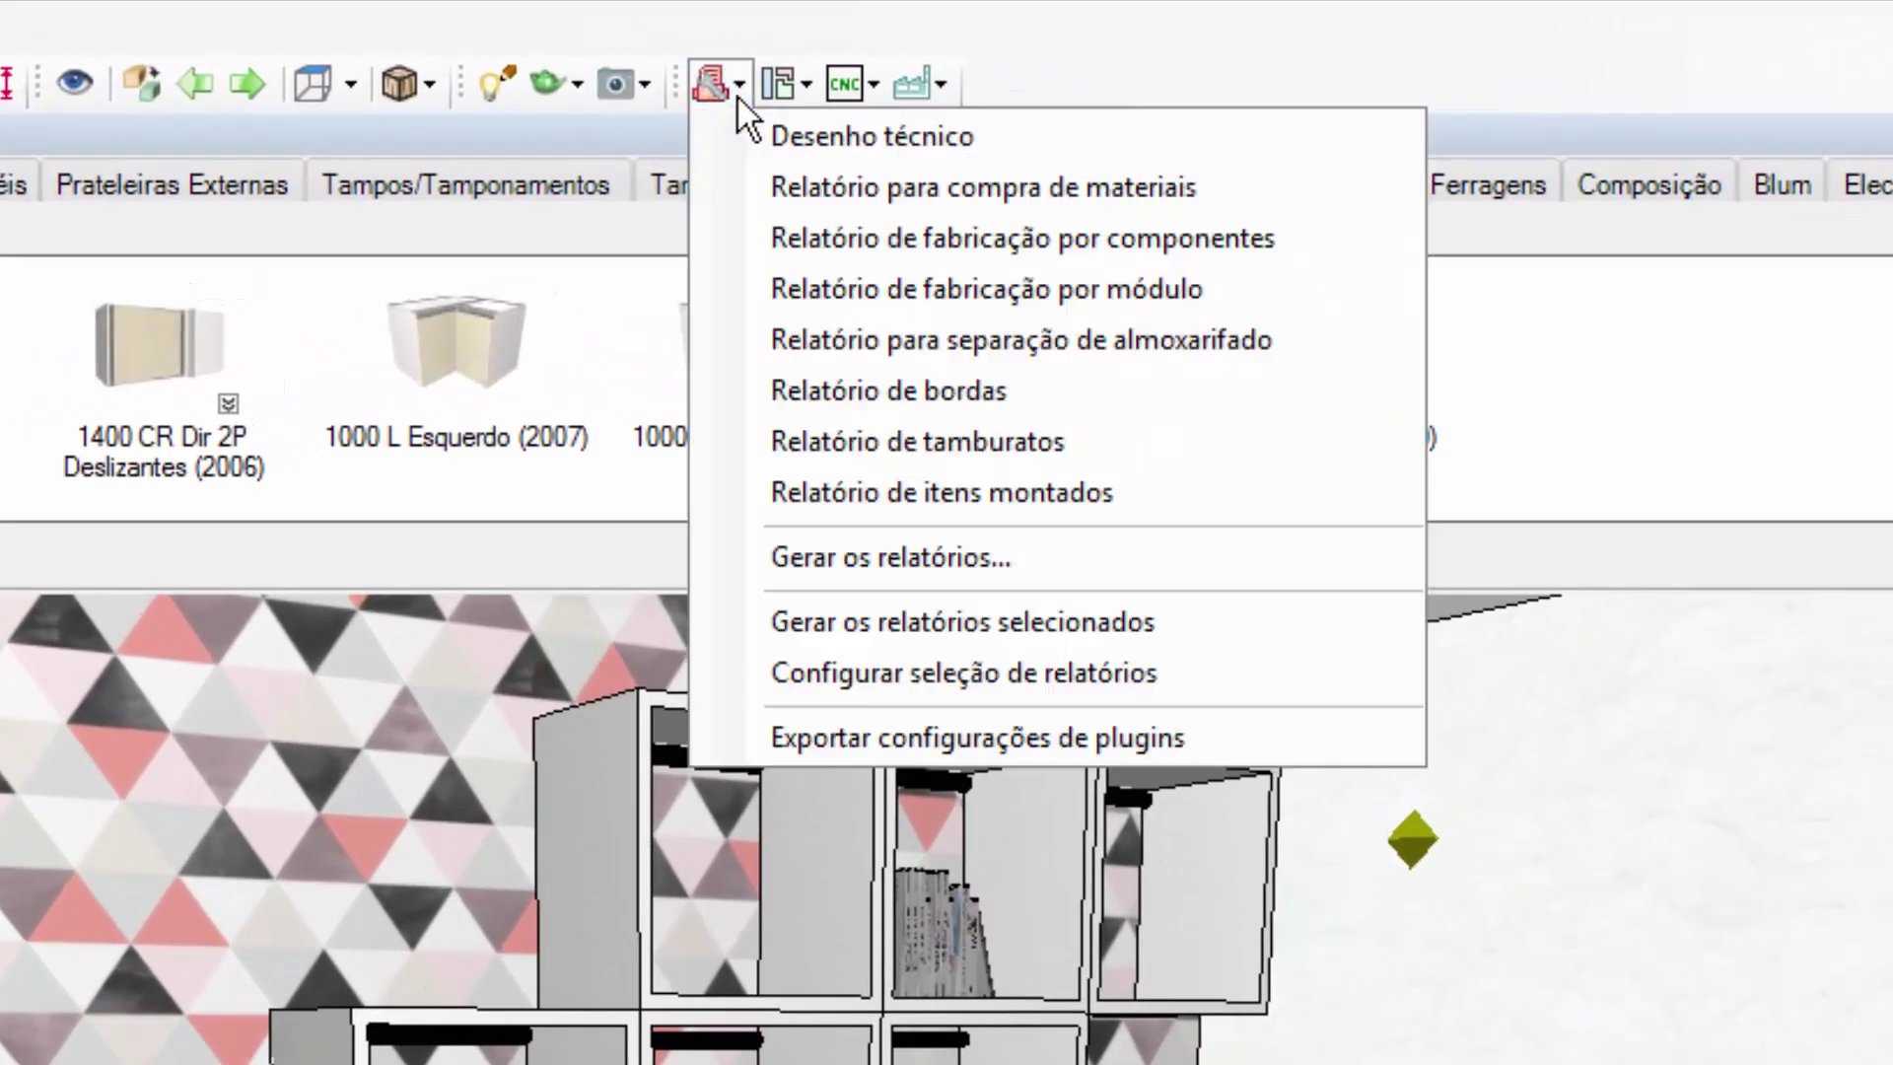
{"action": "left_click", "coordinate": [784, 98]}
{"action": "left_click", "coordinate": [788, 101]}
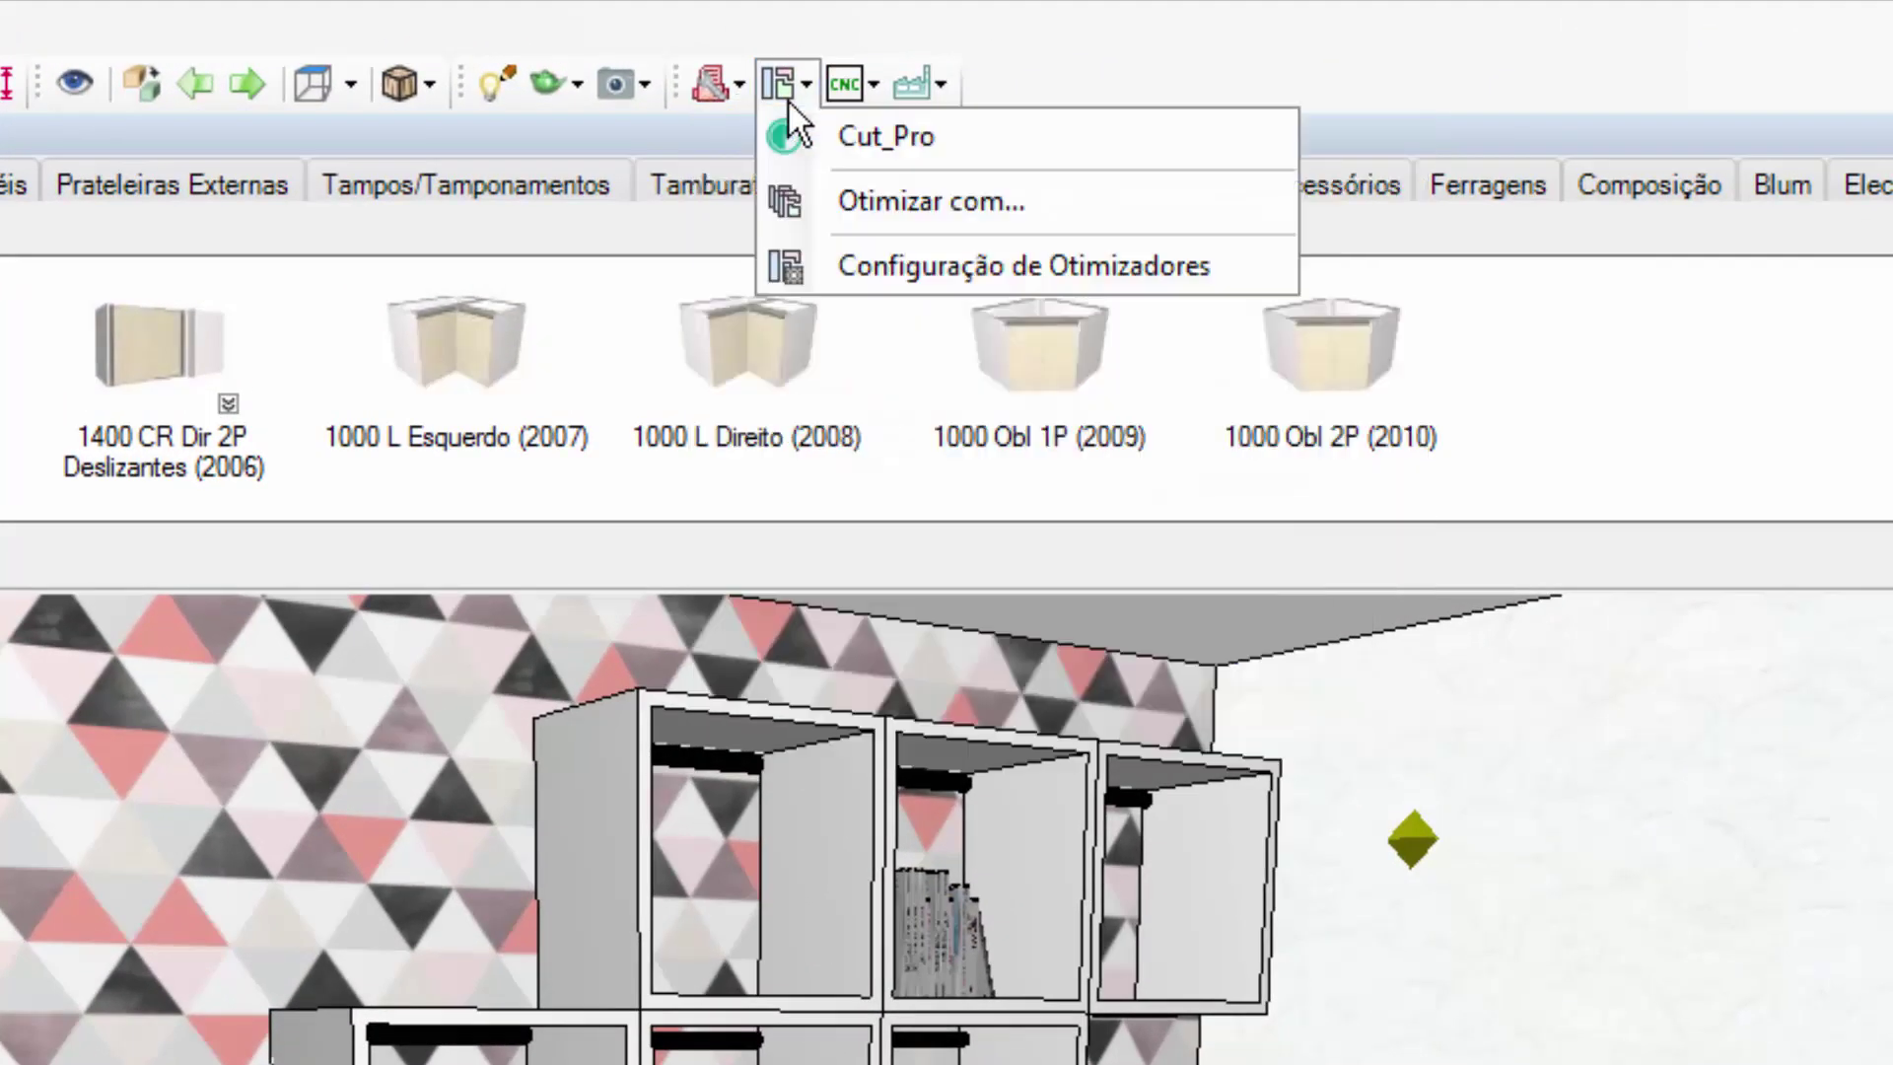
{"action": "left_click", "coordinate": [788, 101]}
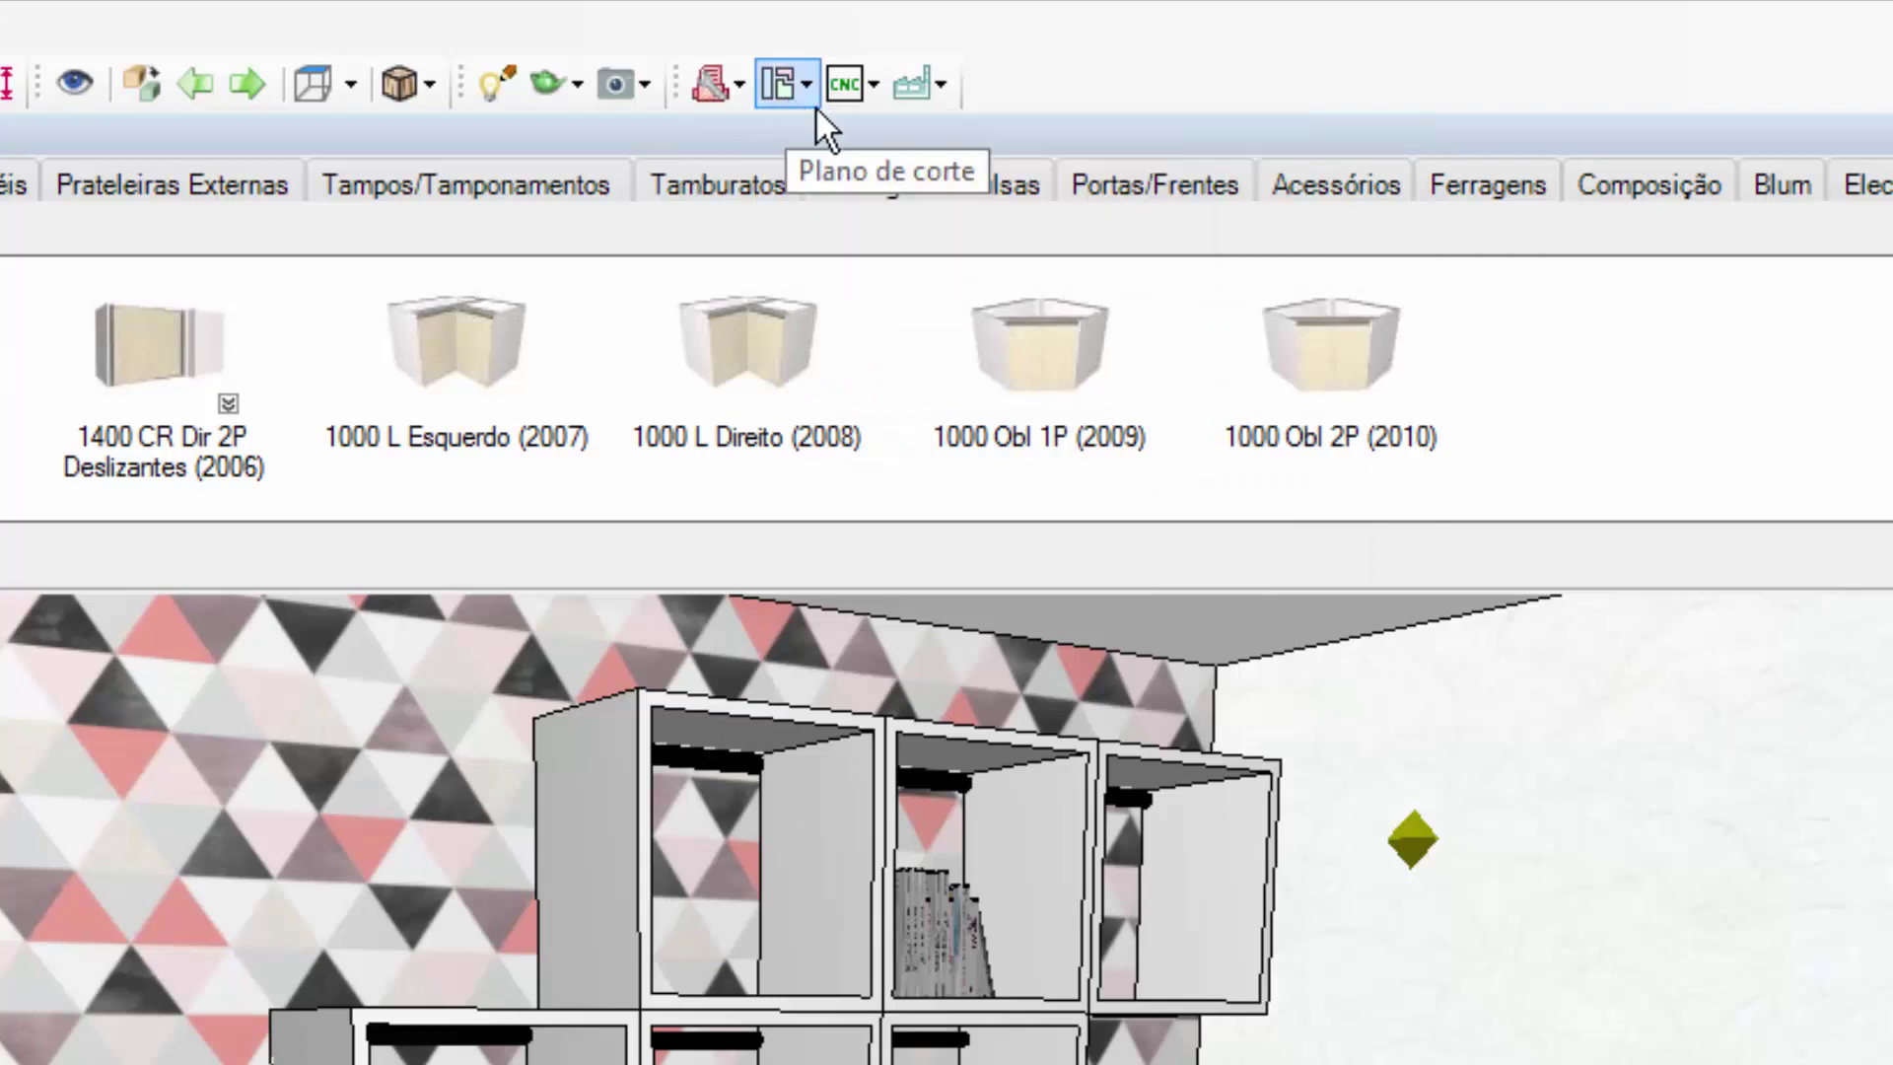
Review the CNC generation options, including the SCM Cyflex 900 machine.
{"action": "left_click", "coordinate": [861, 93]}
{"action": "mouse_move", "coordinate": [903, 128]}
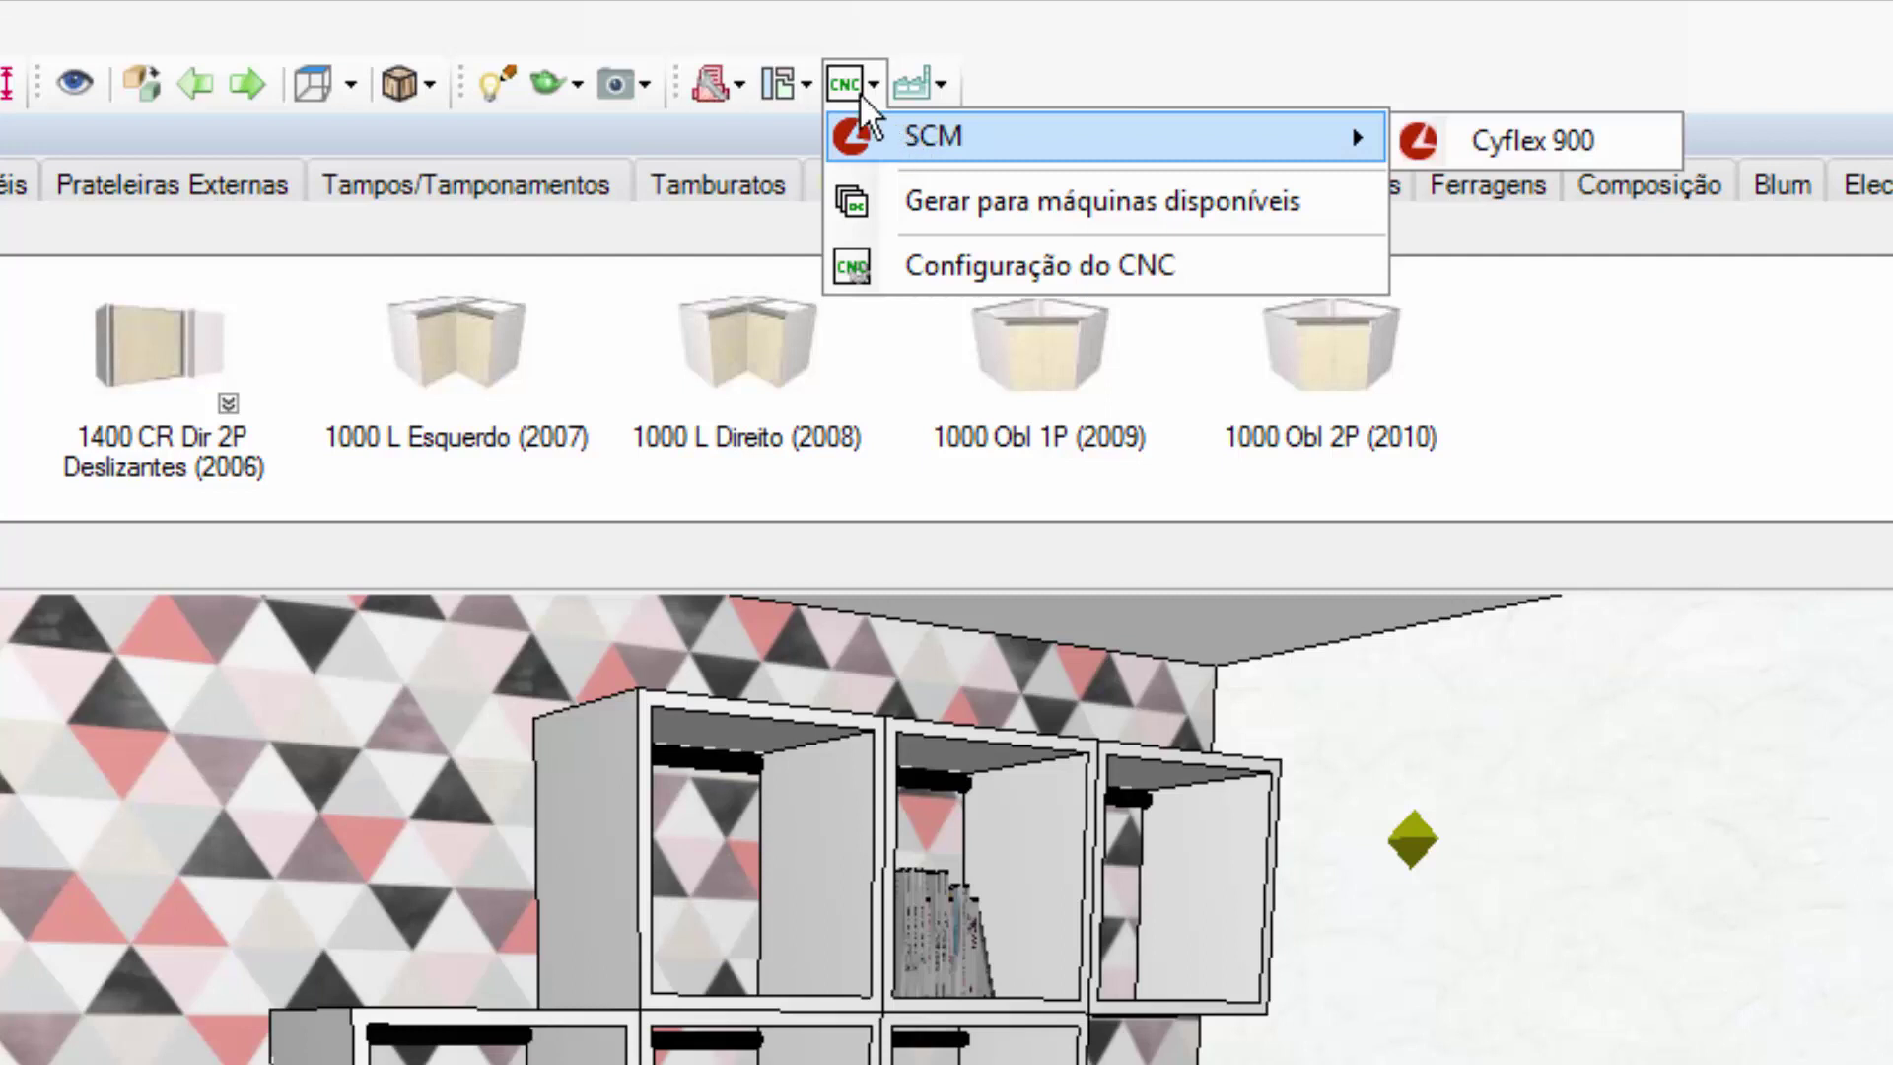
{"action": "left_click", "coordinate": [849, 83]}
{"action": "left_click", "coordinate": [919, 98]}
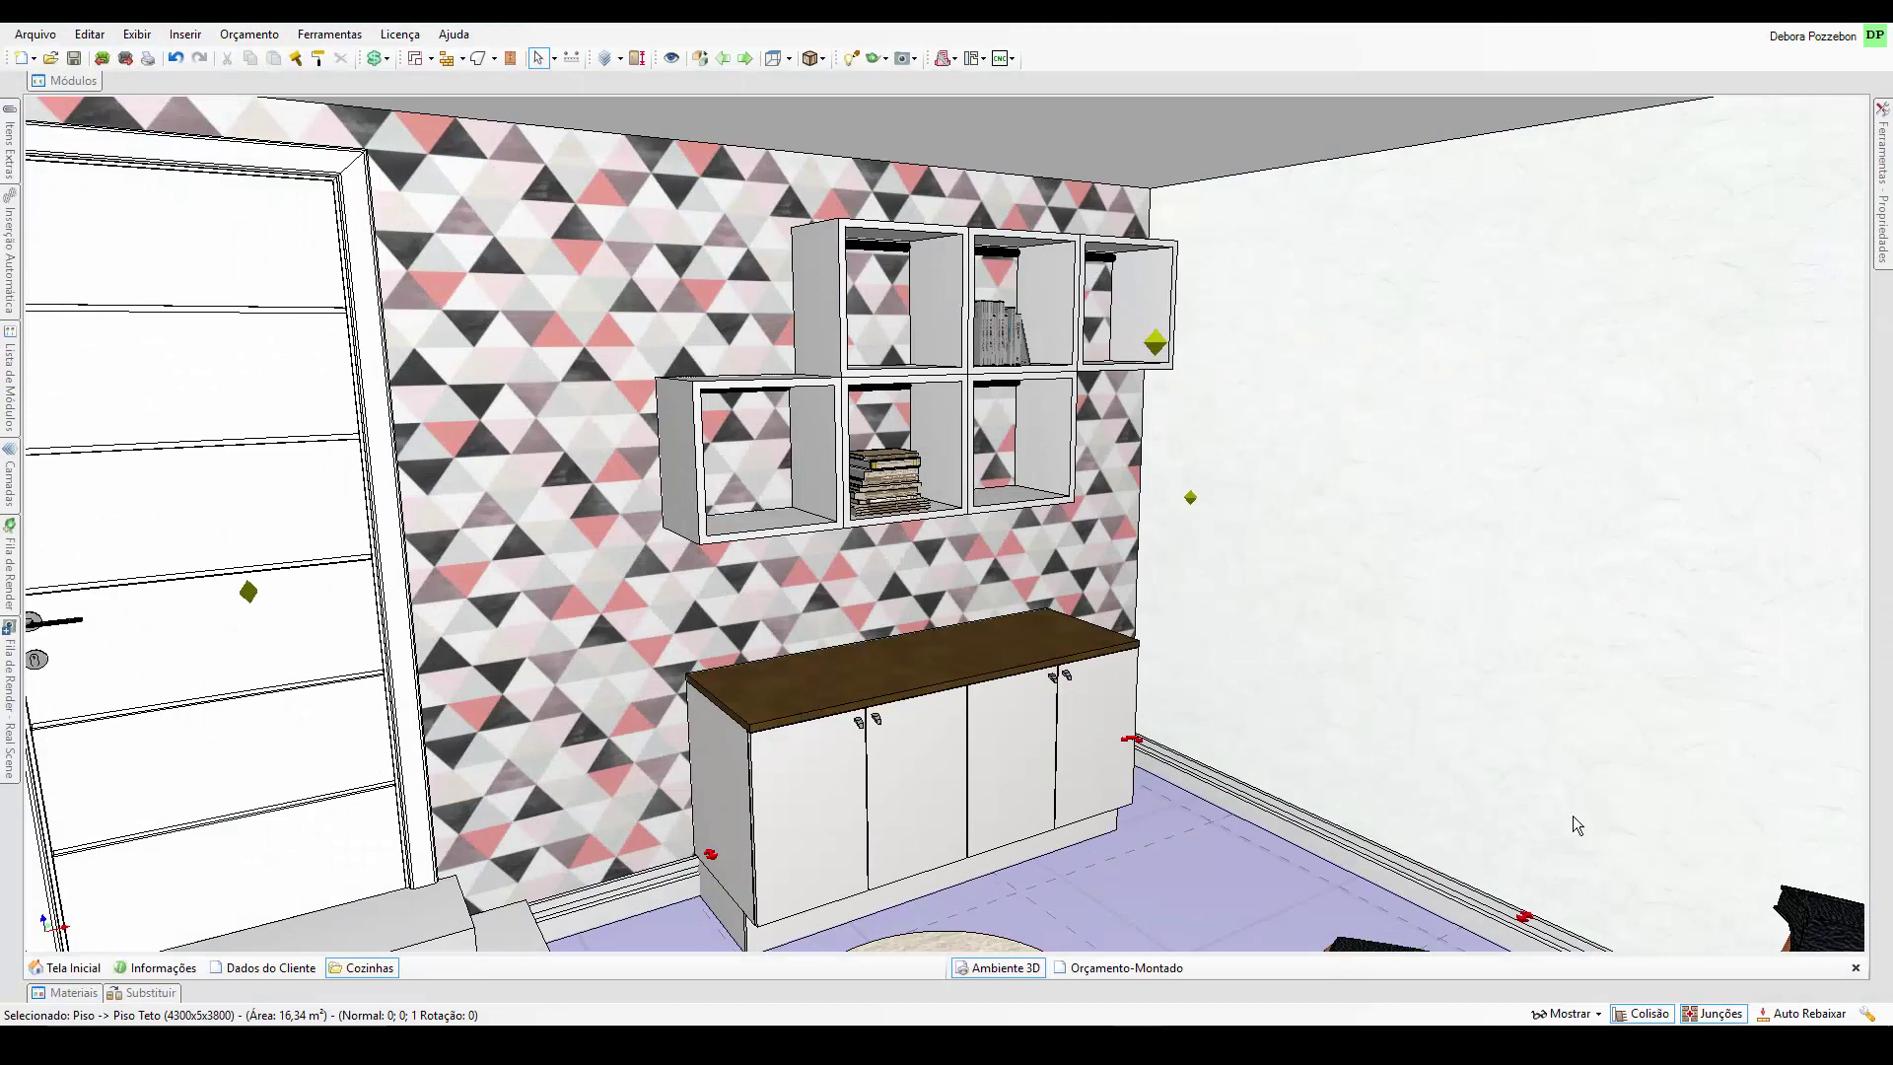
Examine the manufacturing report options, from Desenho técnico to Relatório de itens montados.
{"action": "left_click", "coordinate": [953, 59]}
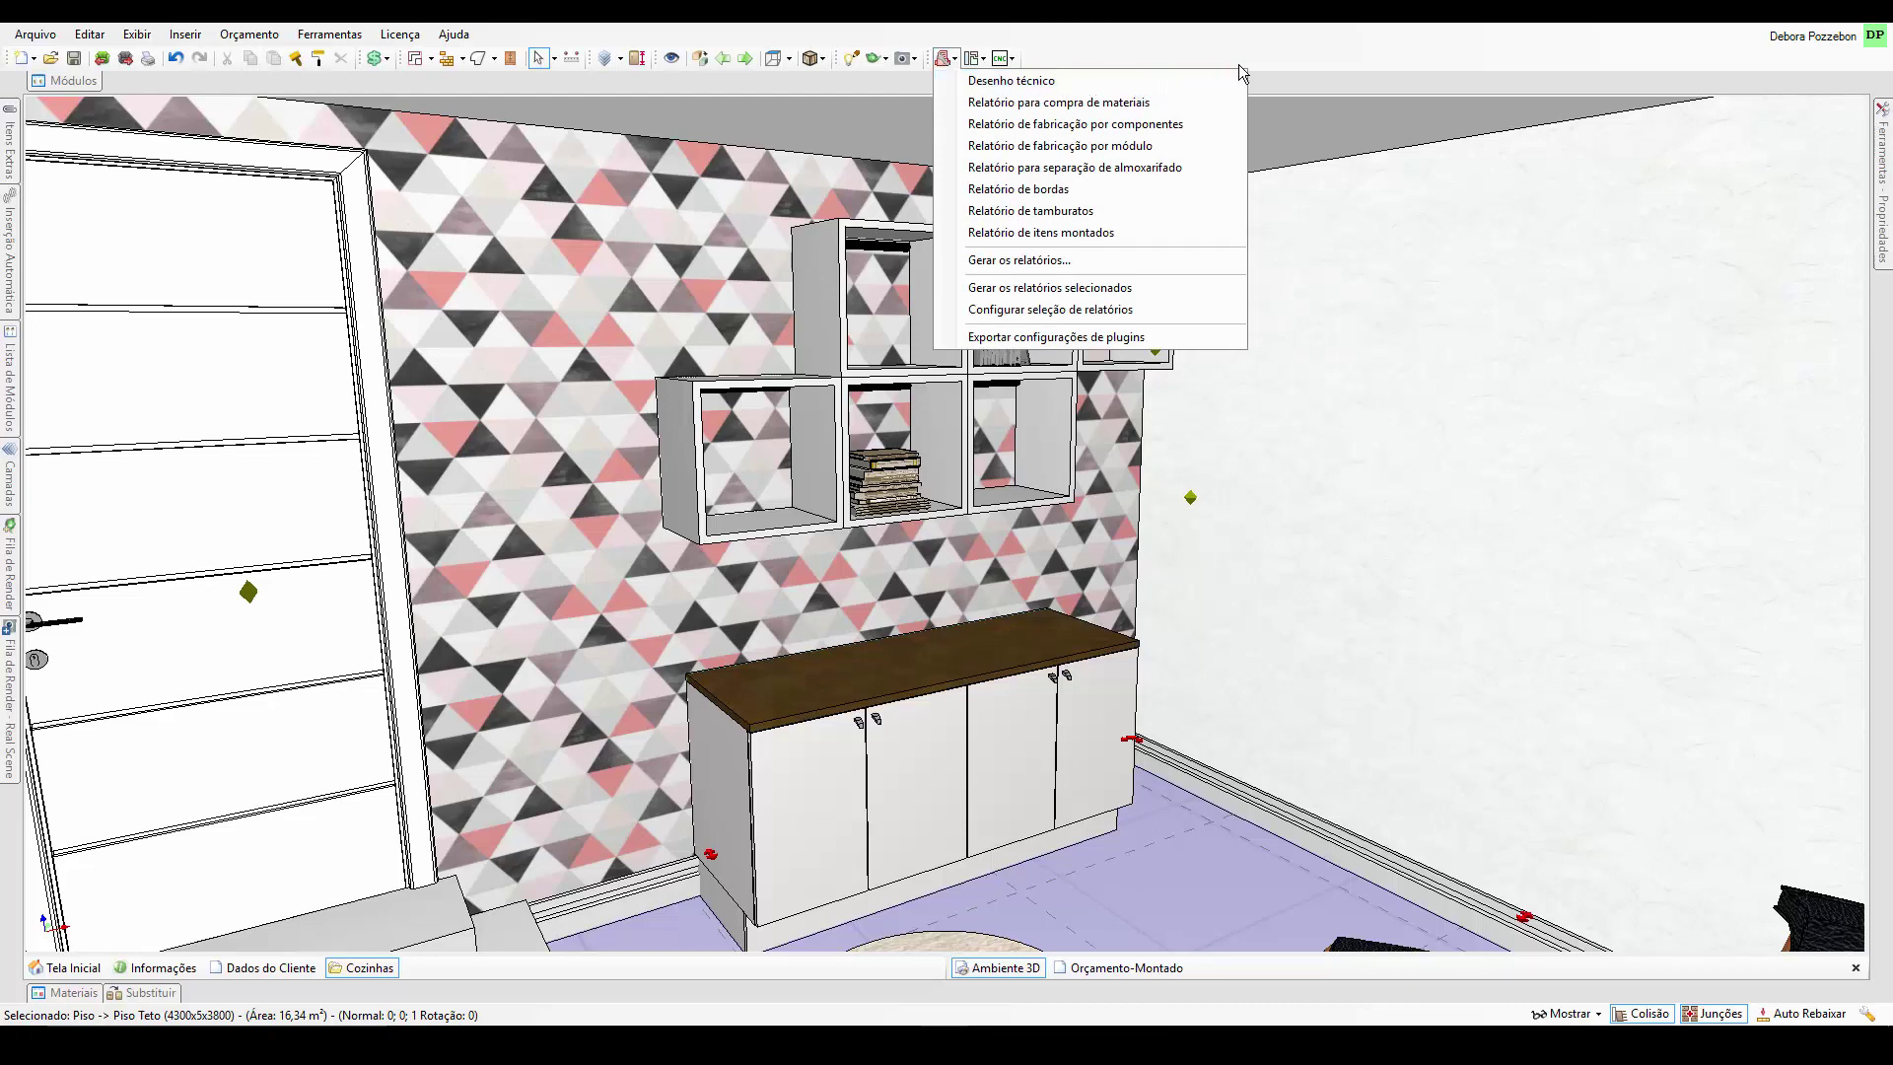
{"action": "left_click", "coordinate": [1351, 60]}
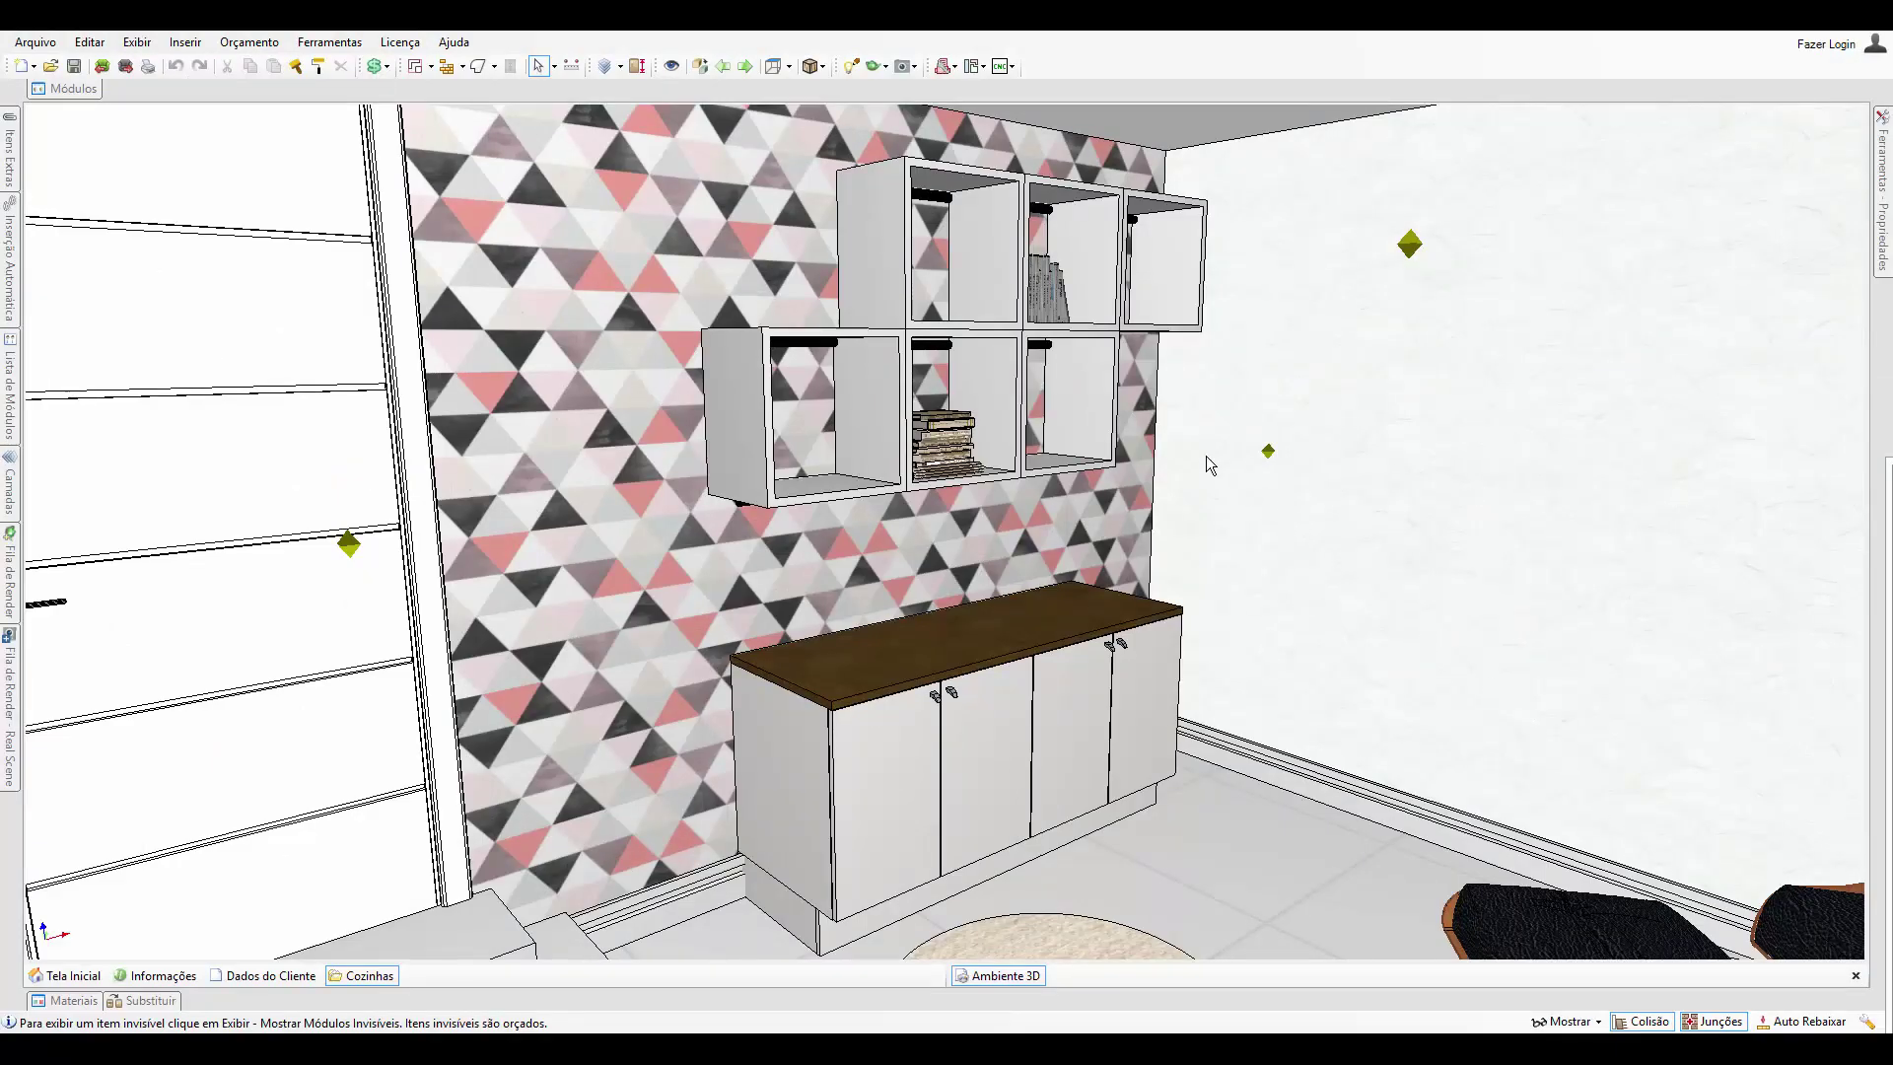
{"action": "left_click", "coordinate": [957, 68]}
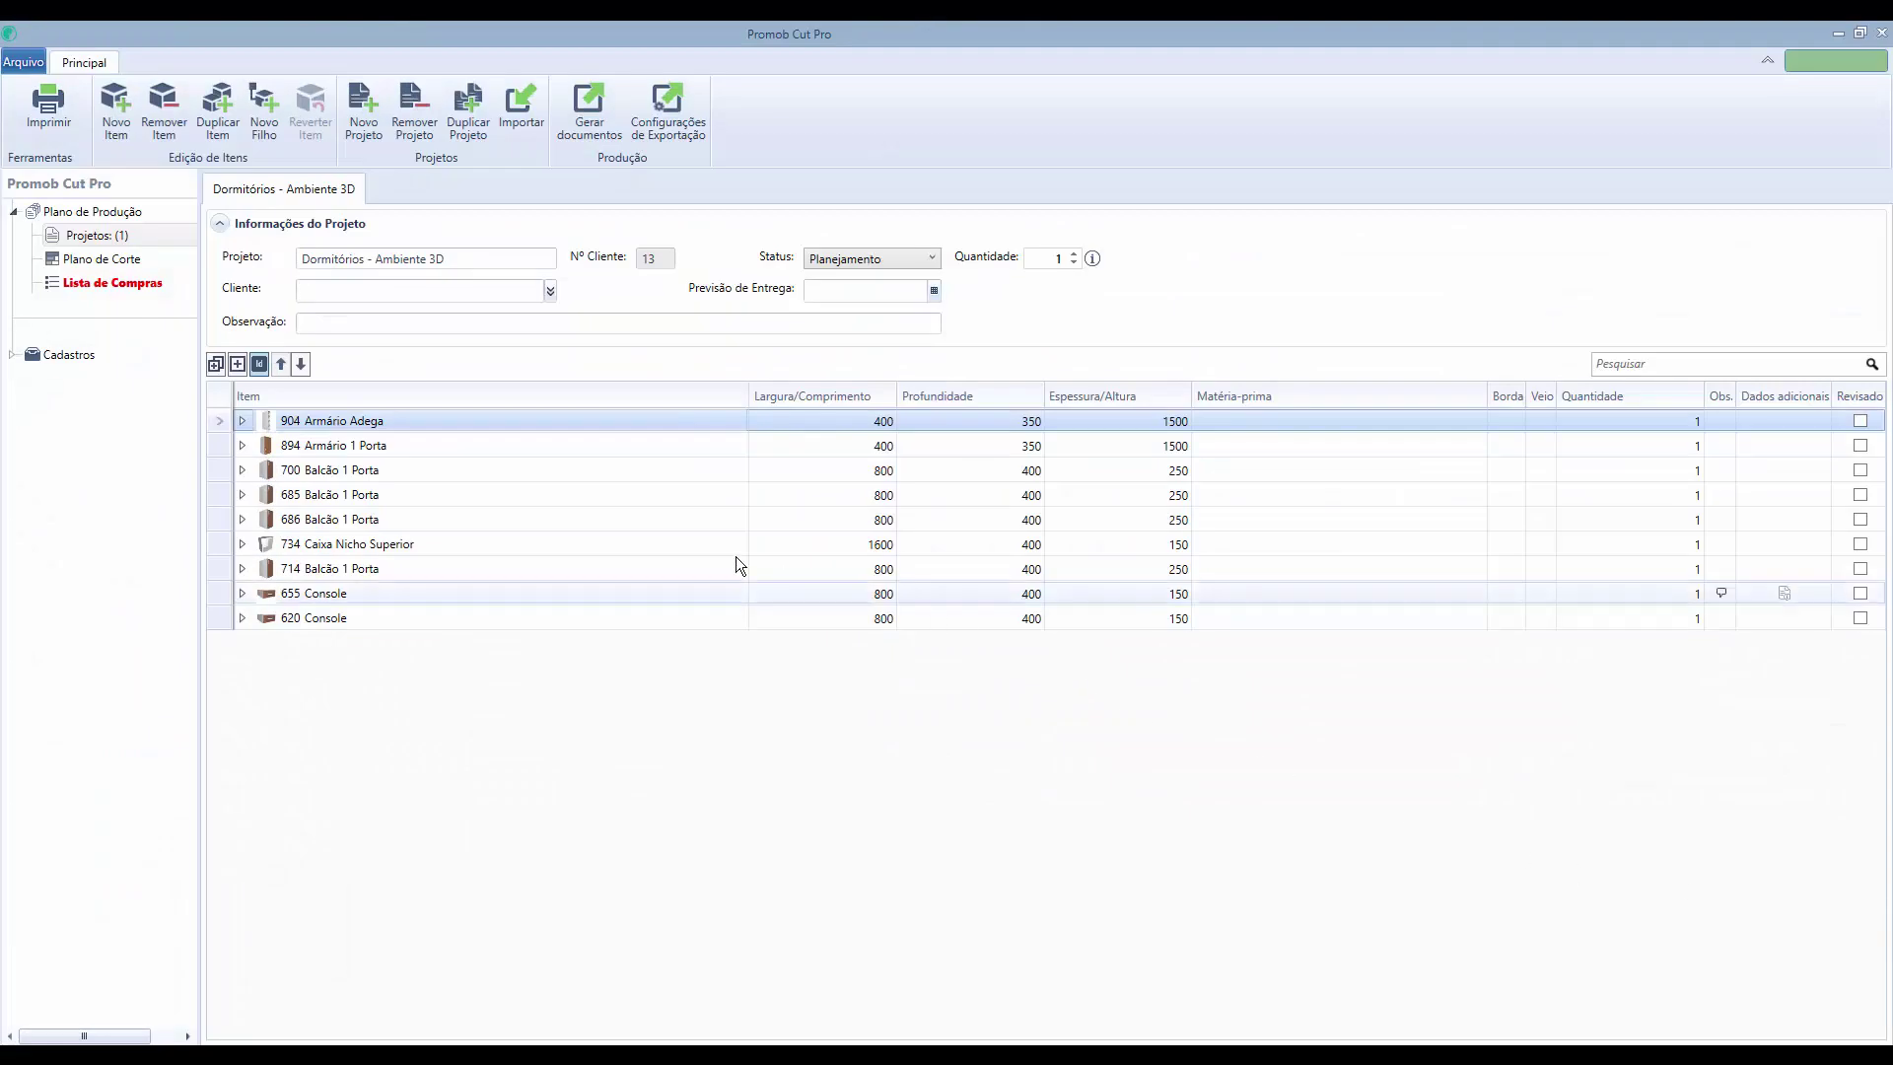
In Promob Cut Pro, expand the 700 Balcão 1 Porta item down to its individual parts.
{"action": "left_click", "coordinate": [342, 472]}
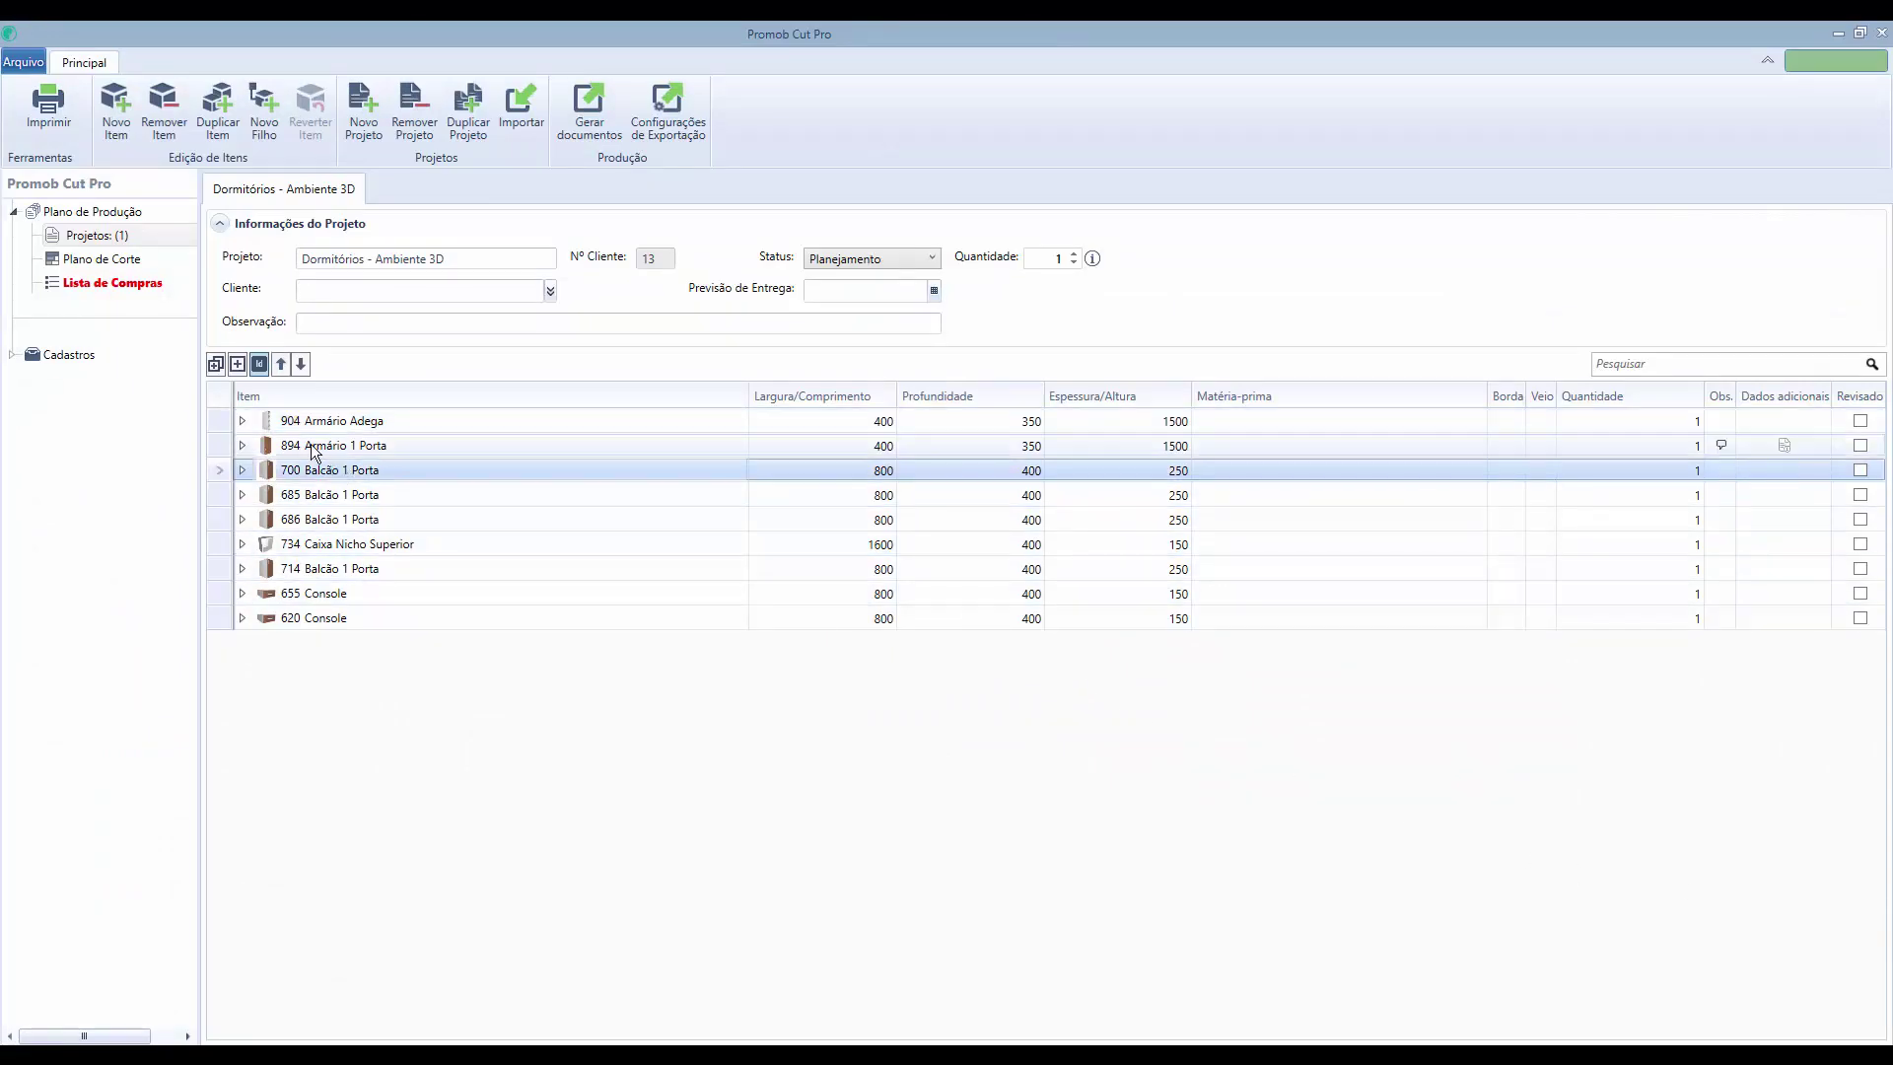
{"action": "left_click", "coordinate": [239, 365]}
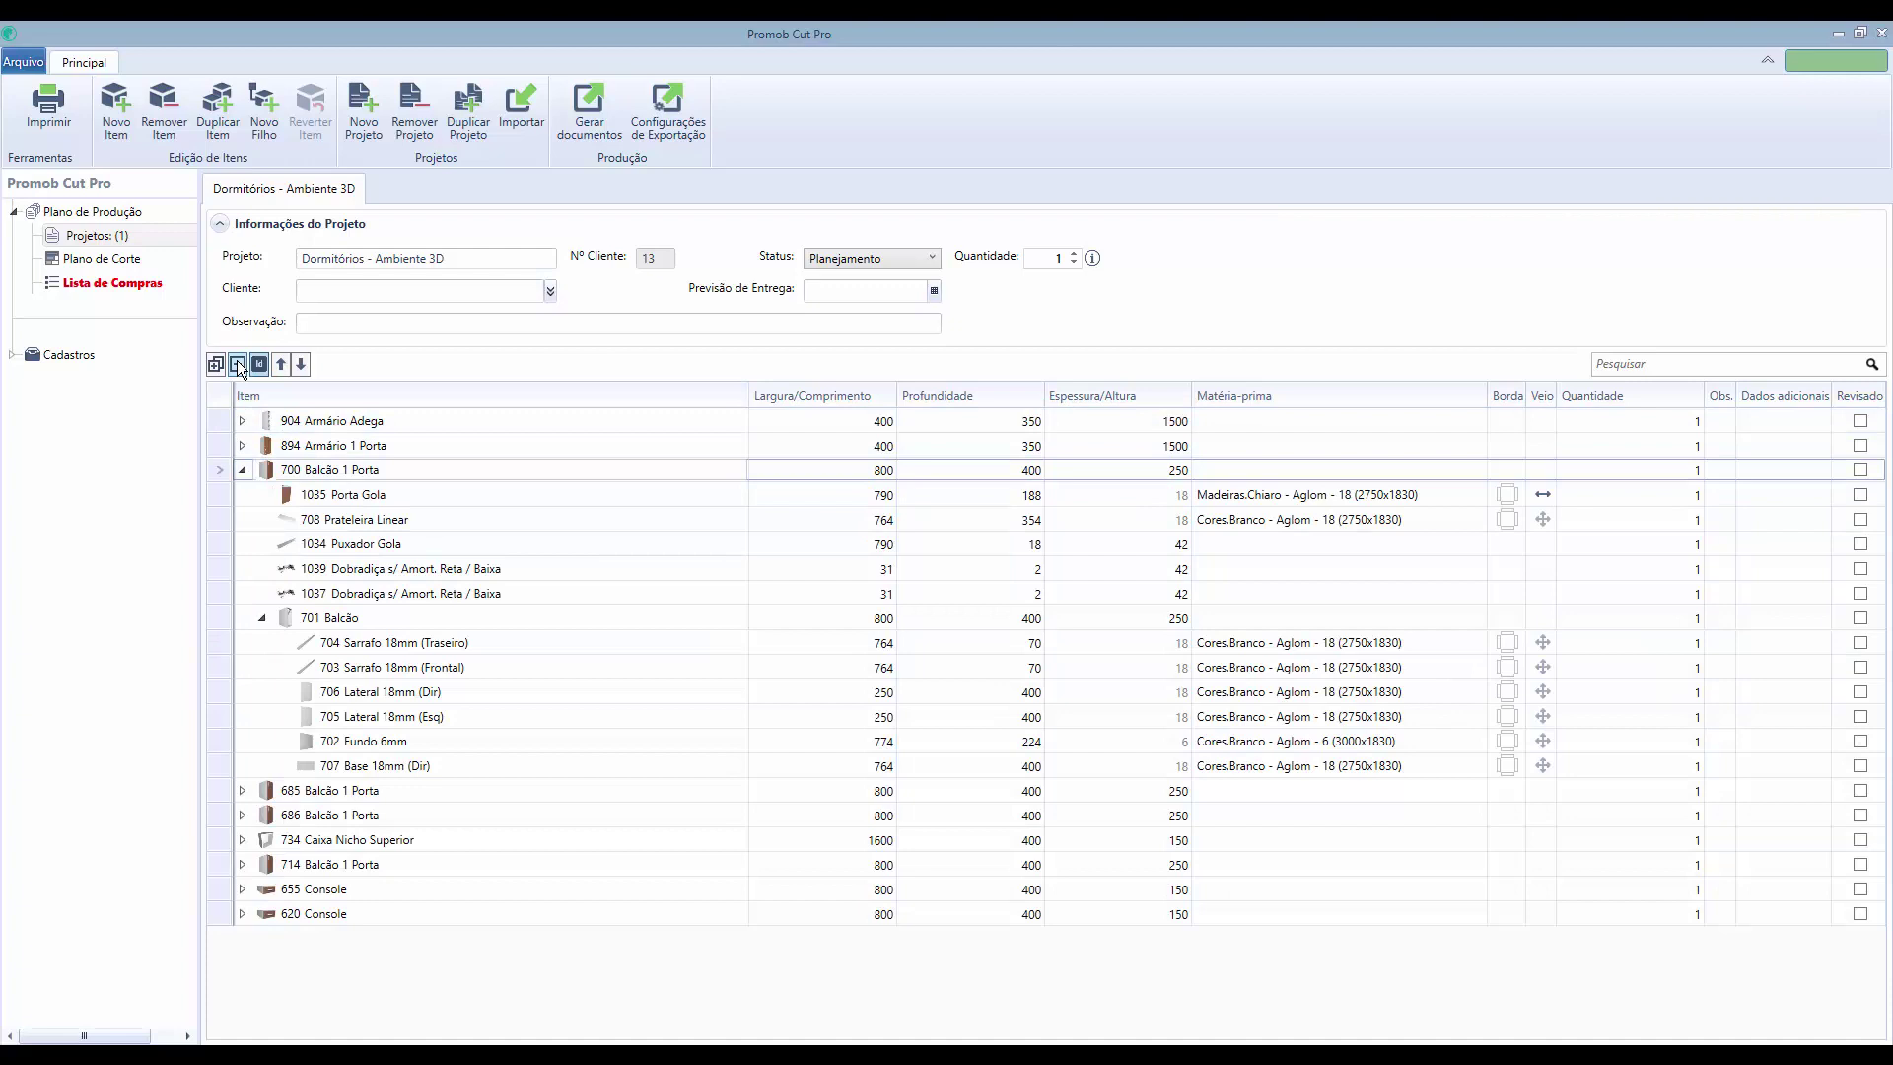
{"action": "left_click", "coordinate": [239, 365]}
Examine the project's cutting plans for Cores.Branco Aglom 18, Cores.Branco Aglom 5 and Madeiras.Chiaro Aglom 18.
{"action": "left_click", "coordinate": [141, 261]}
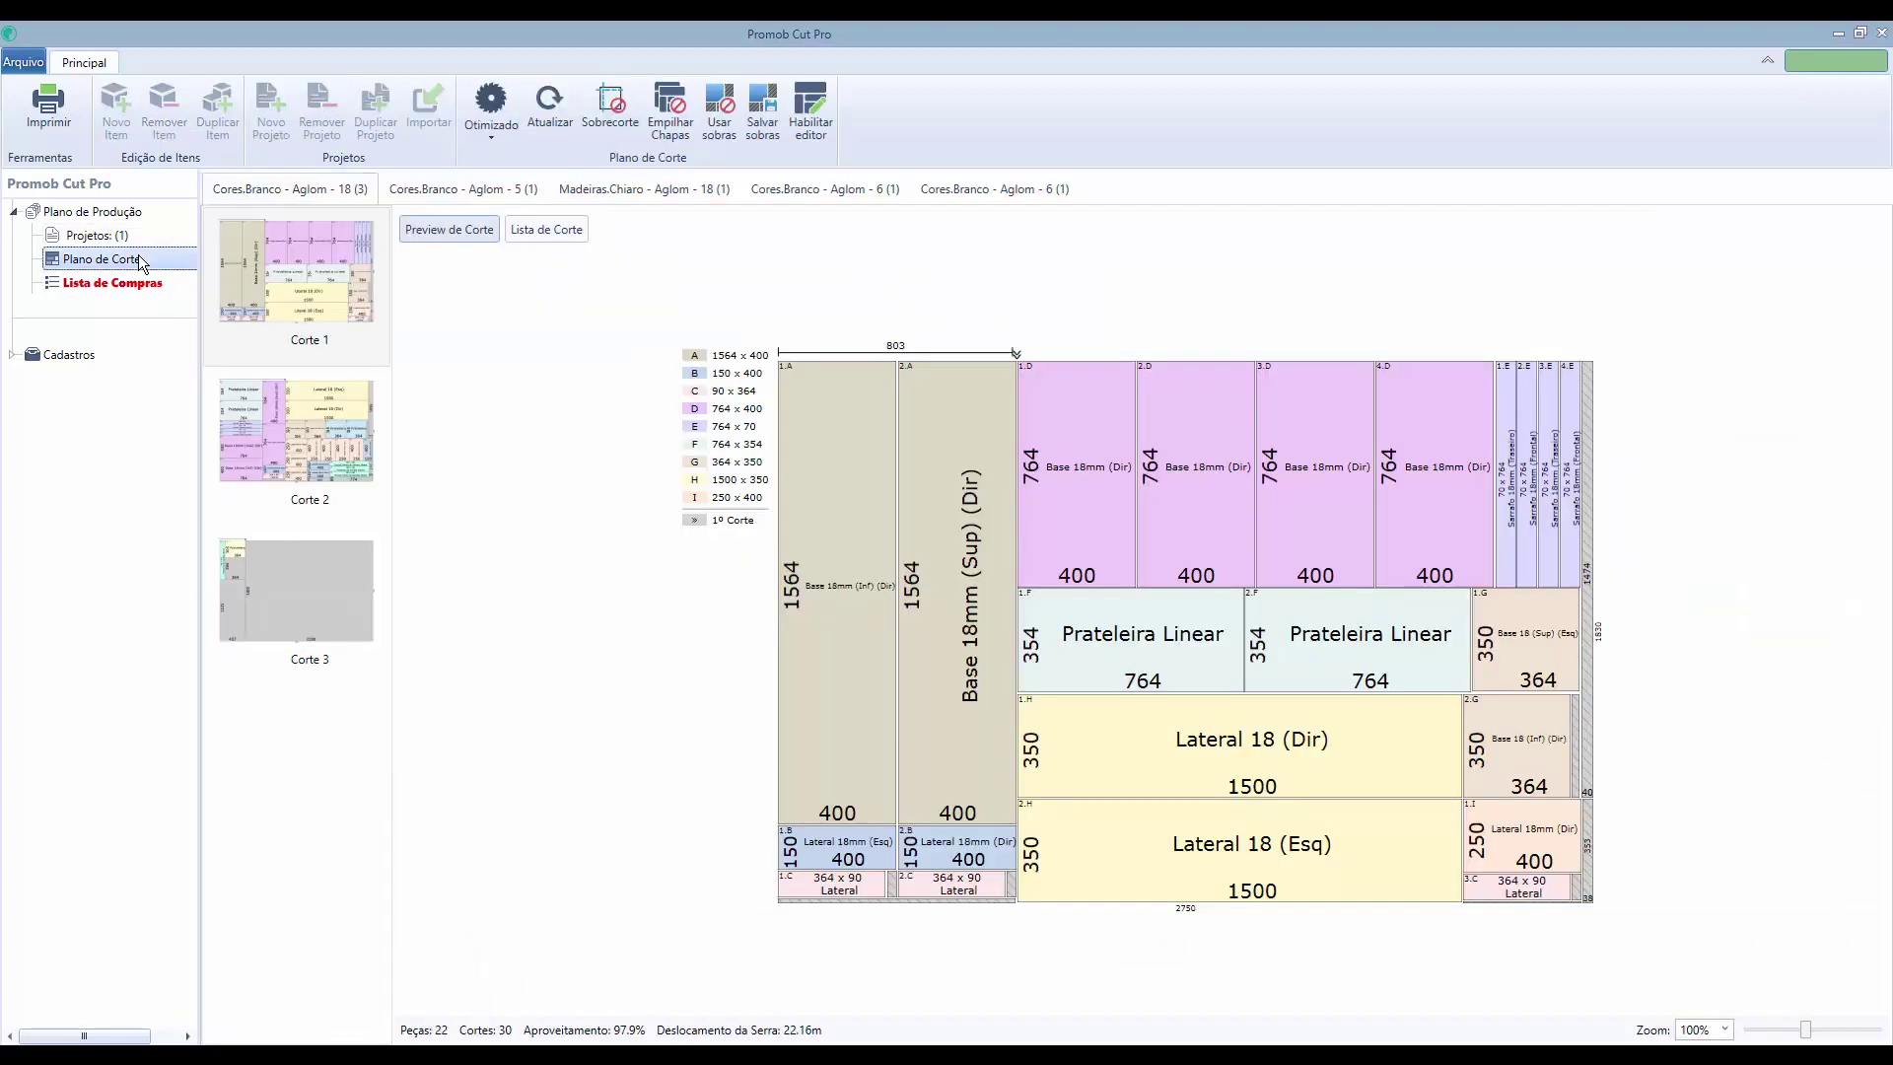
{"action": "left_click", "coordinate": [519, 197]}
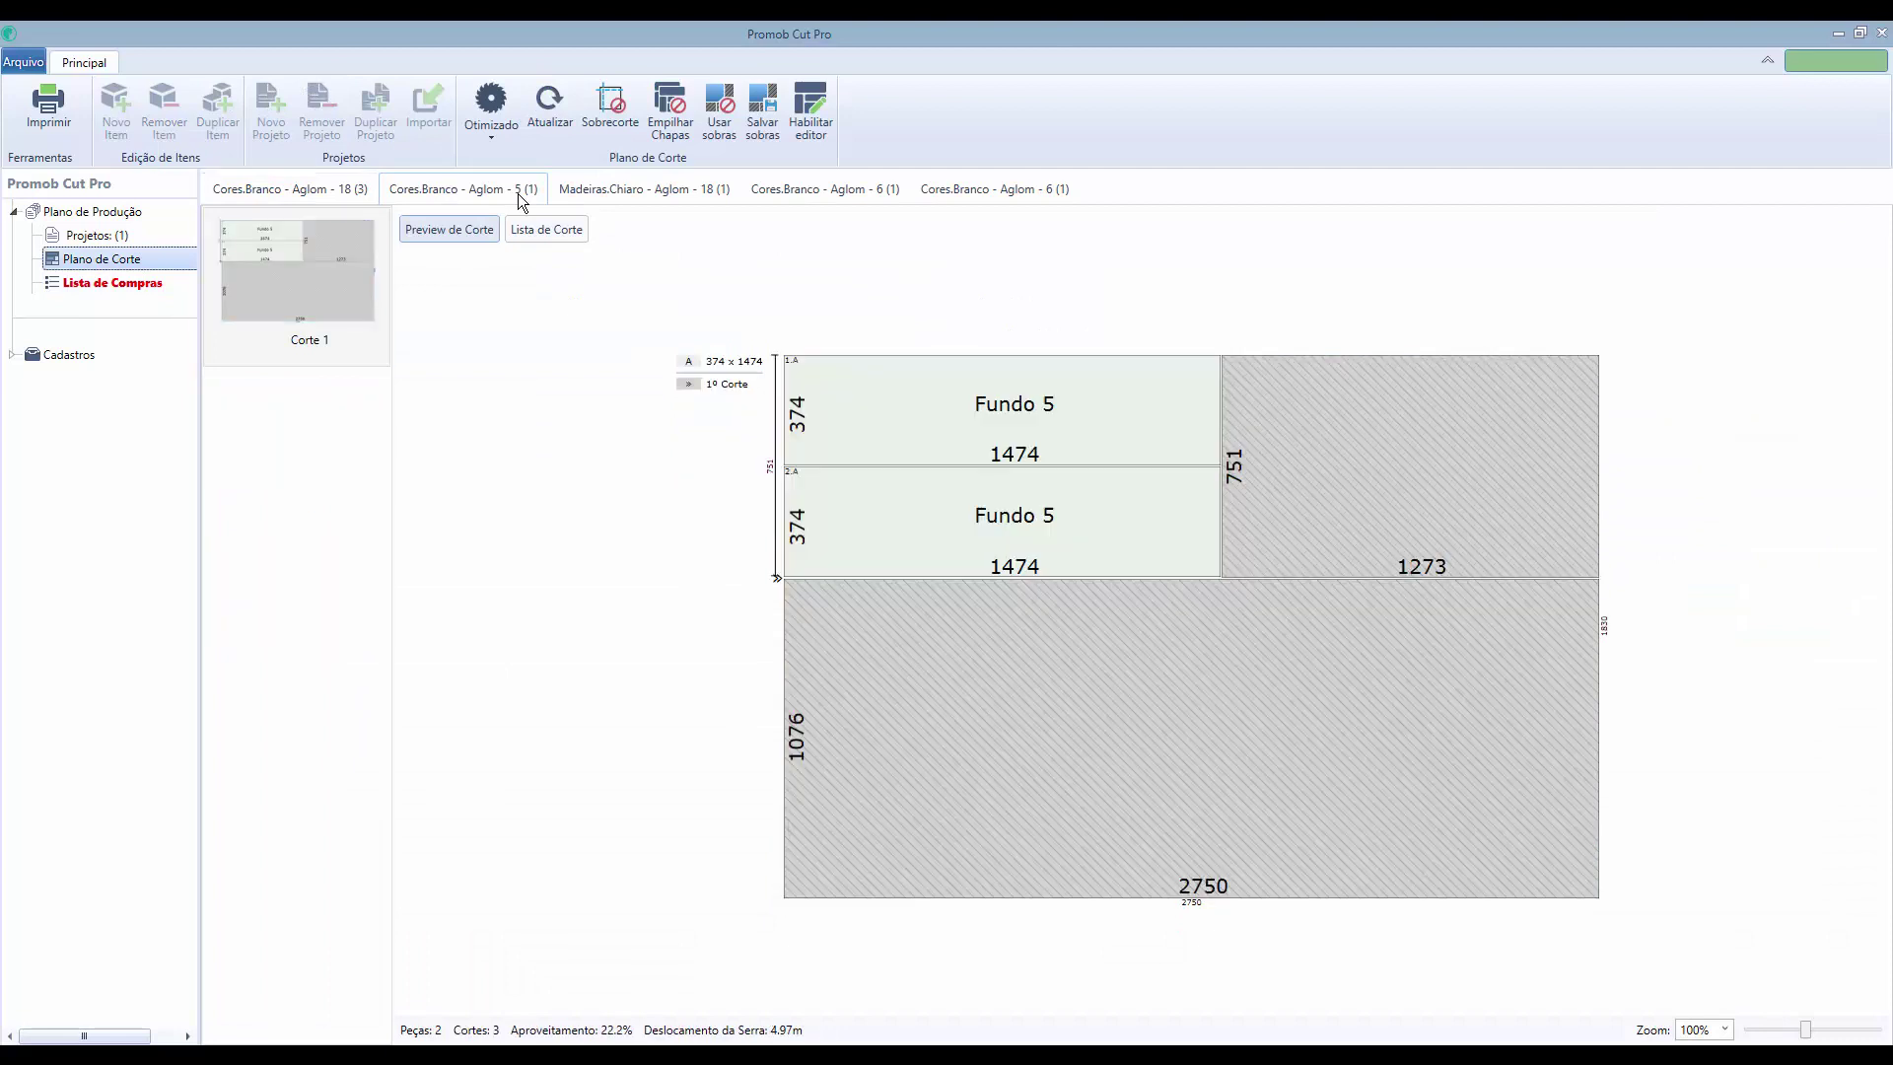
{"action": "left_click", "coordinate": [665, 193]}
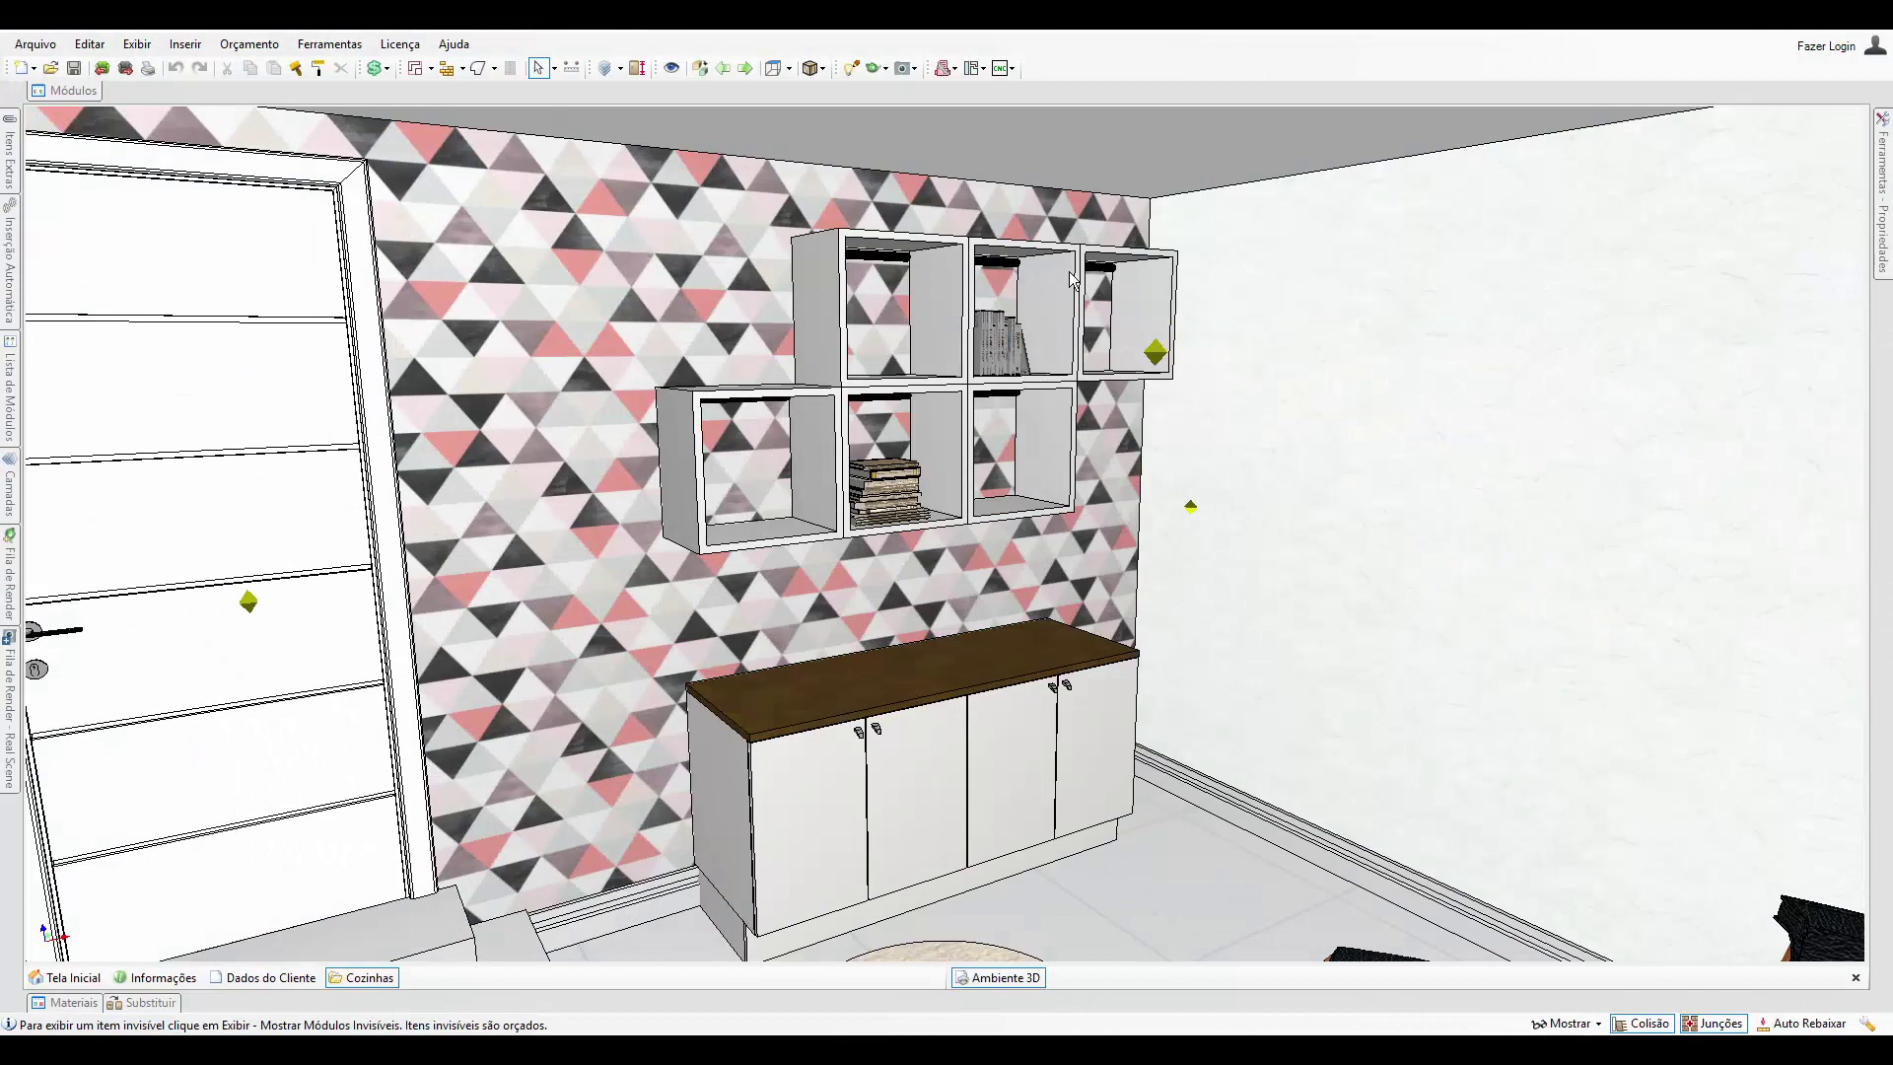
Back in Promob, generate the kitchen project's CNC output for all available machines.
{"action": "left_click", "coordinate": [1011, 69]}
{"action": "mouse_move", "coordinate": [1029, 91]}
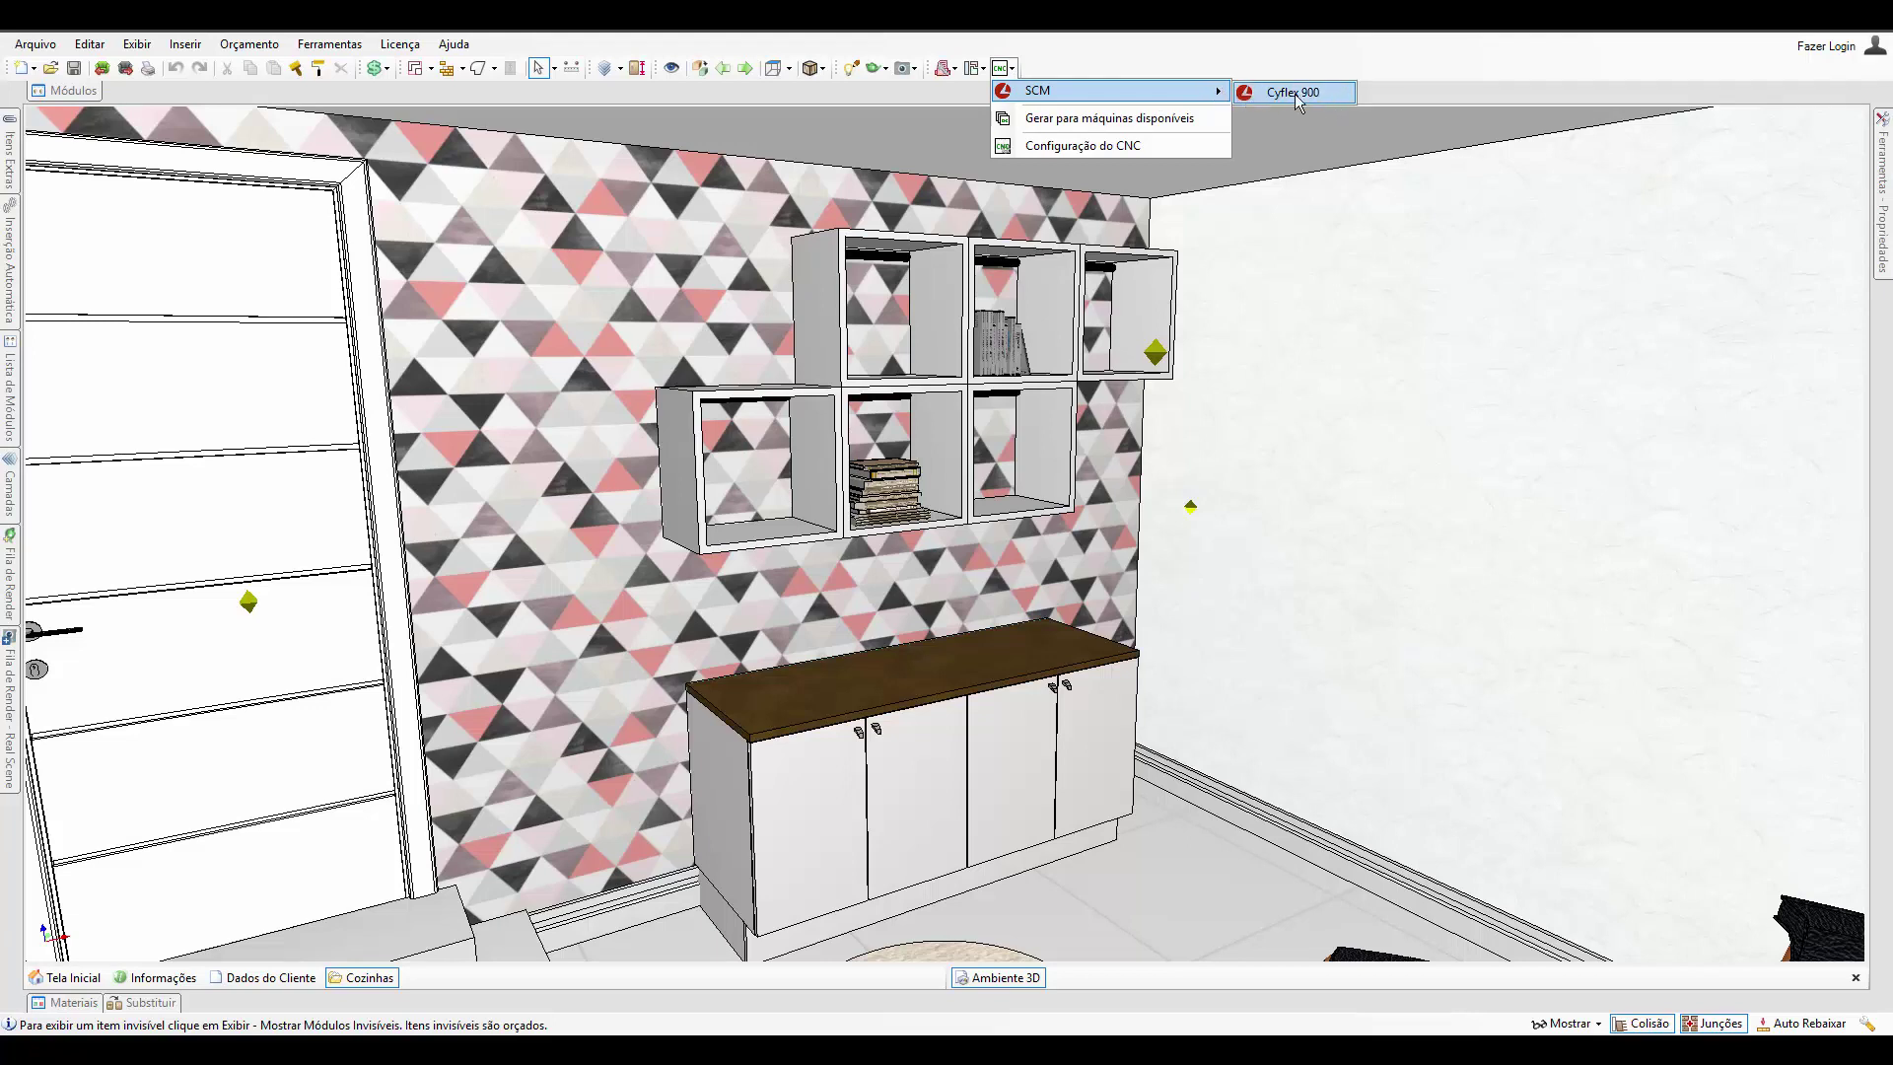
{"action": "left_click", "coordinate": [1201, 120]}
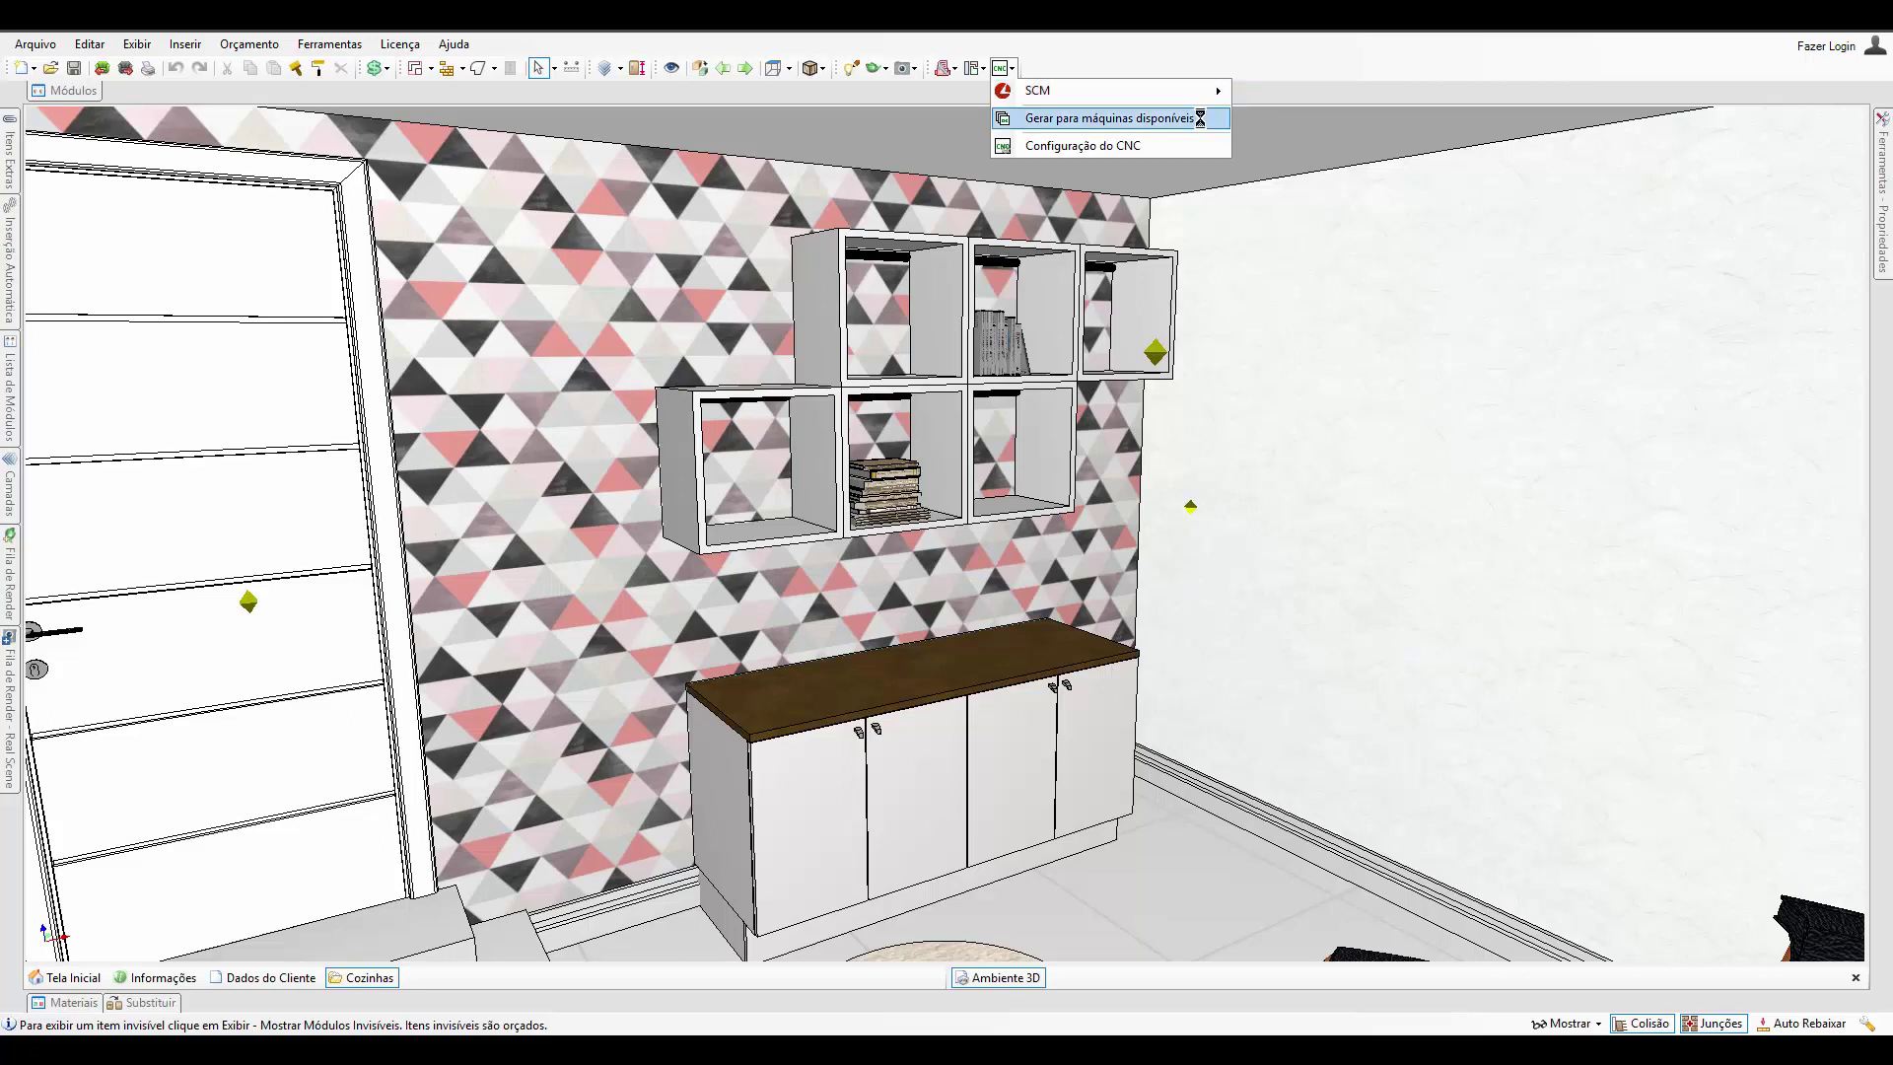